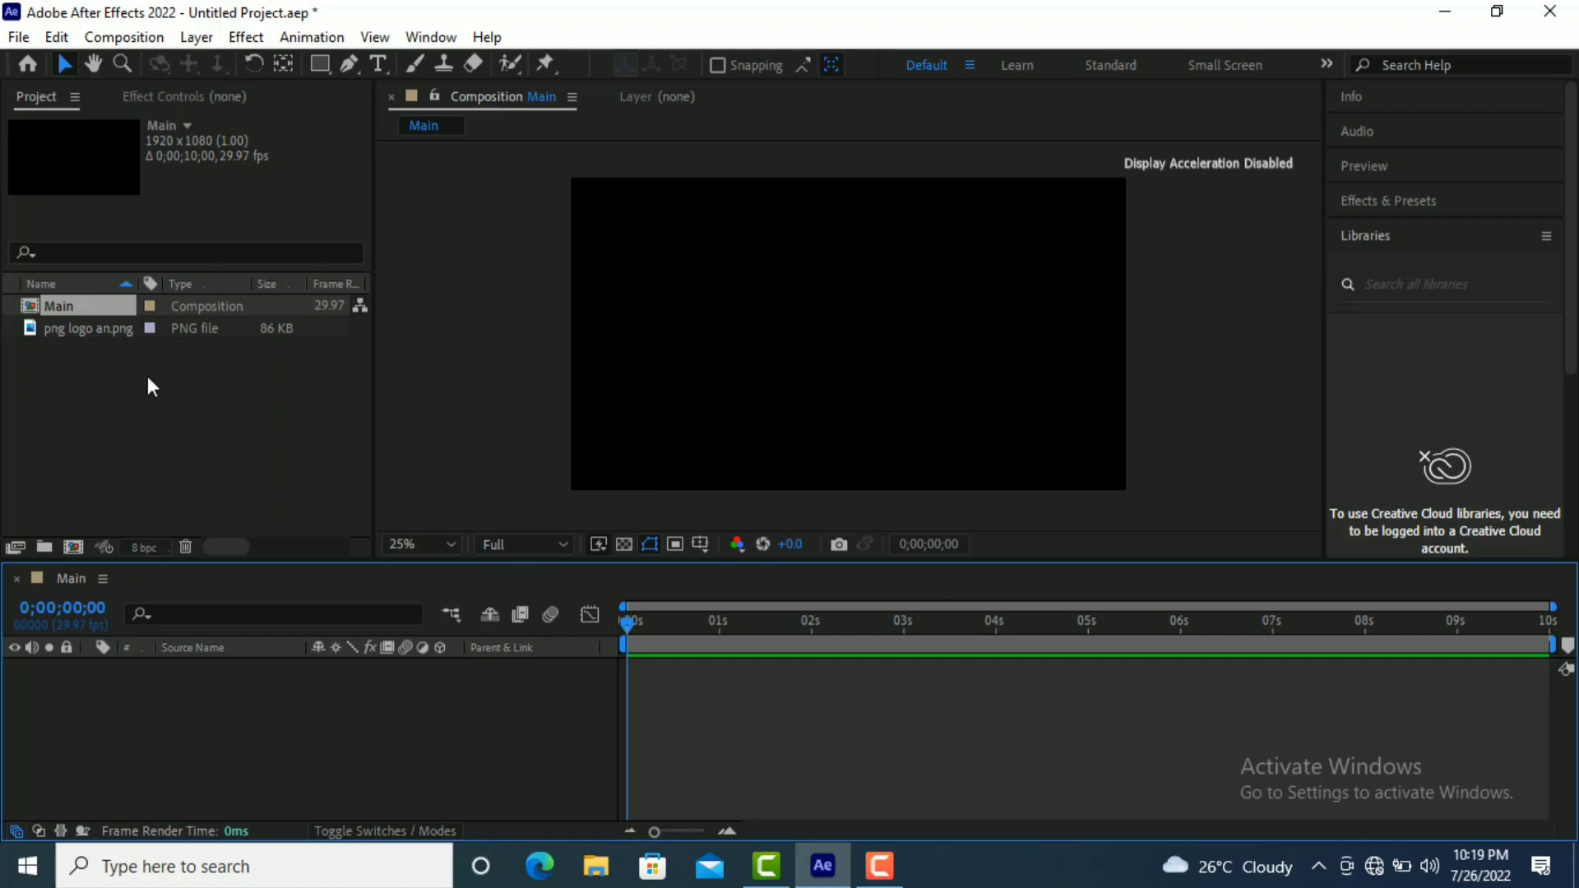
- Create a new composition named Logo with a width and height of 500 px
{"action": "left_click", "coordinate": [73, 547]}
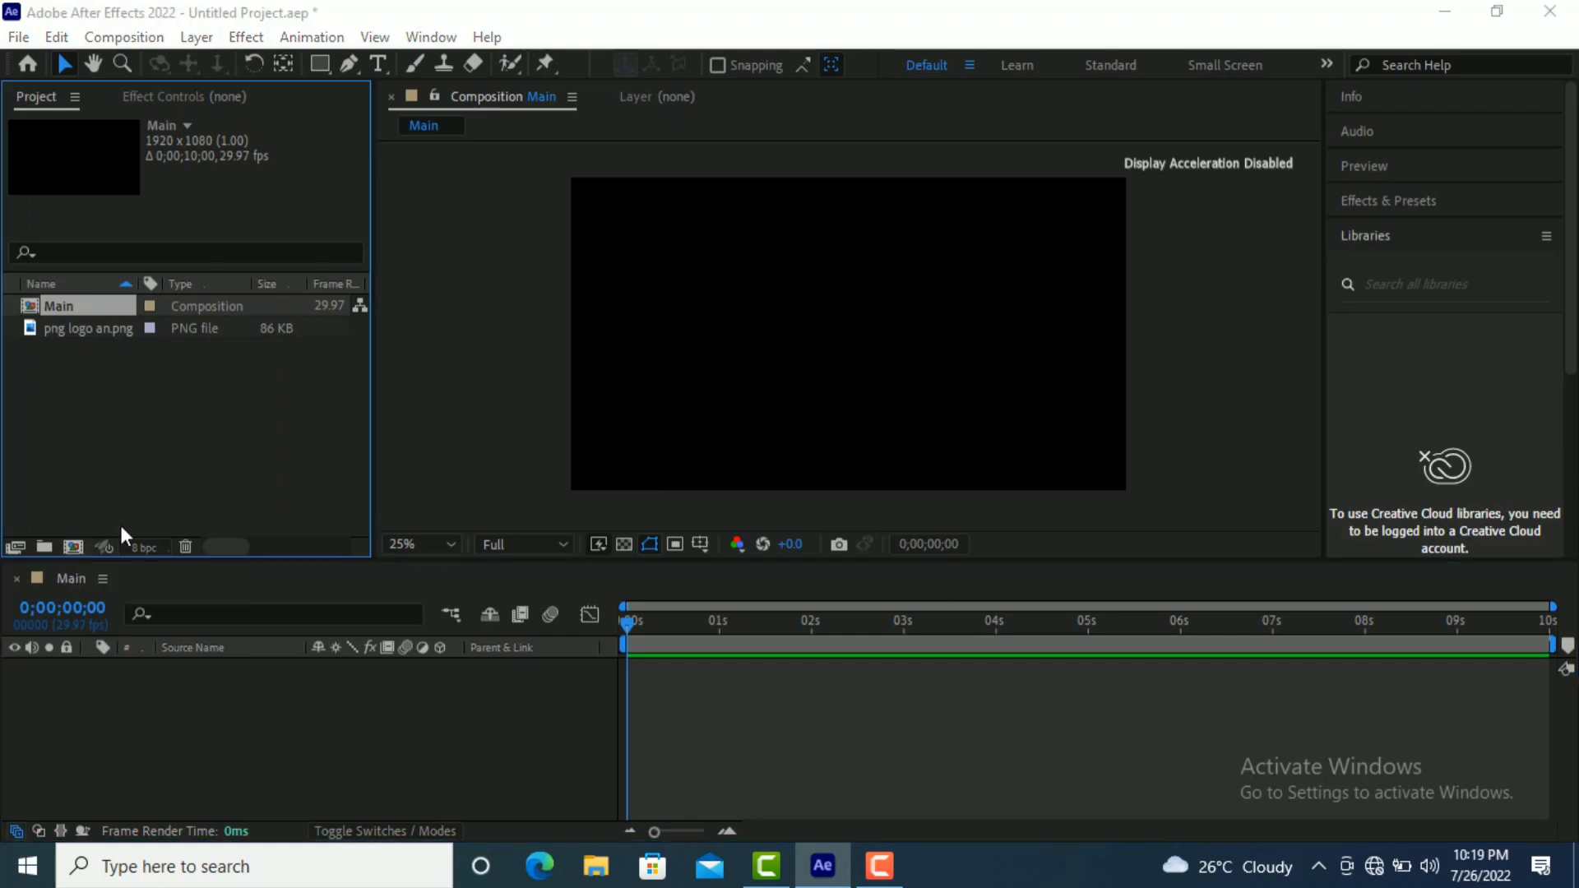
{"action": "left_click", "coordinate": [607, 283]}
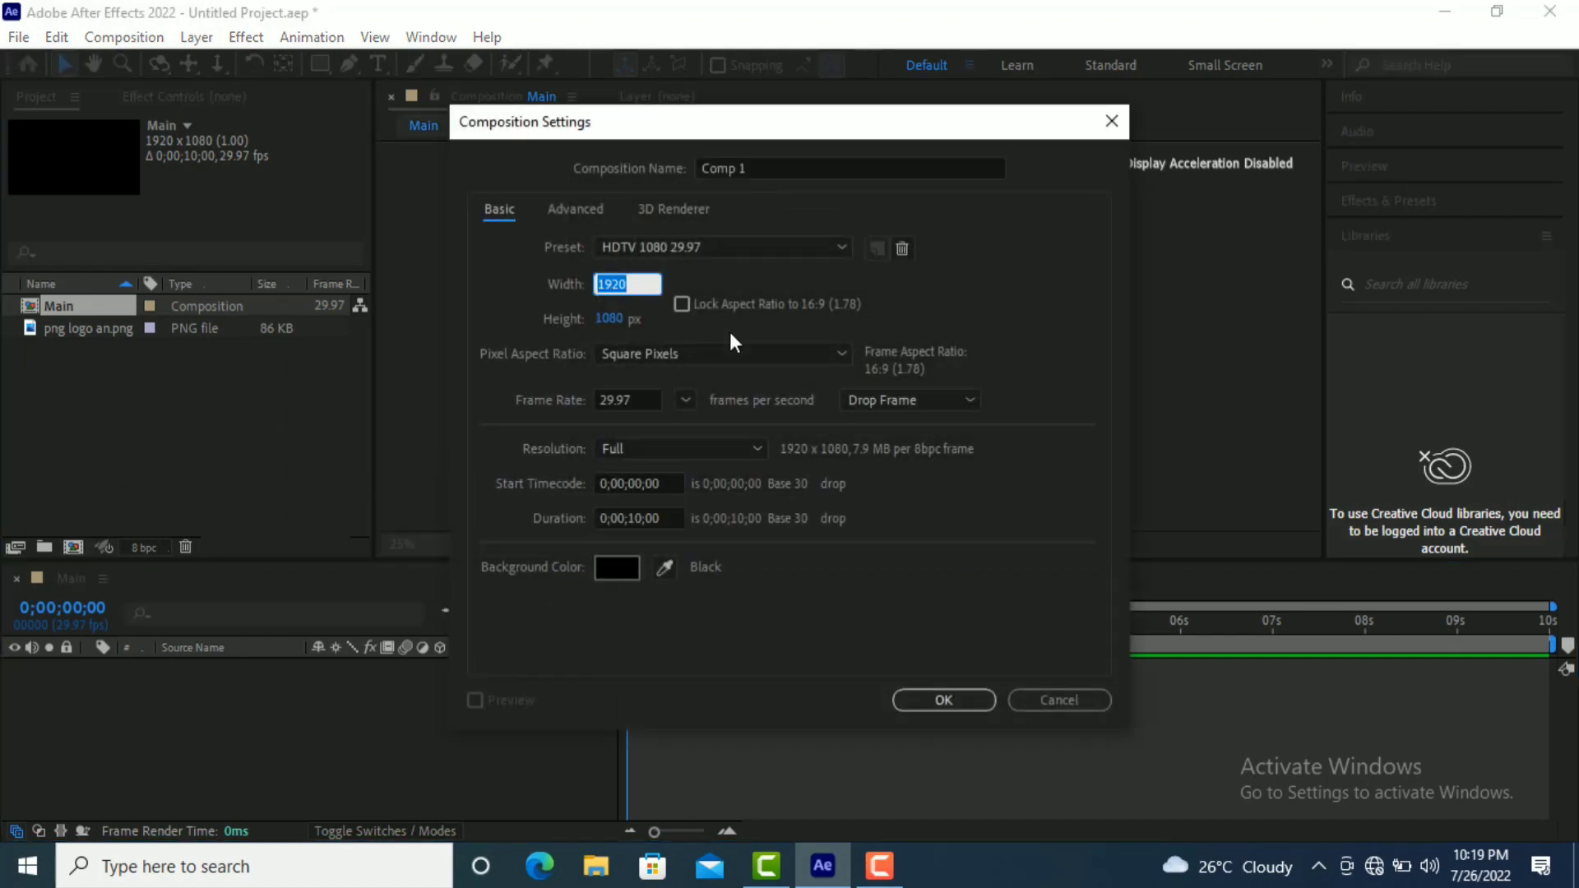
{"action": "type", "text": "500"}
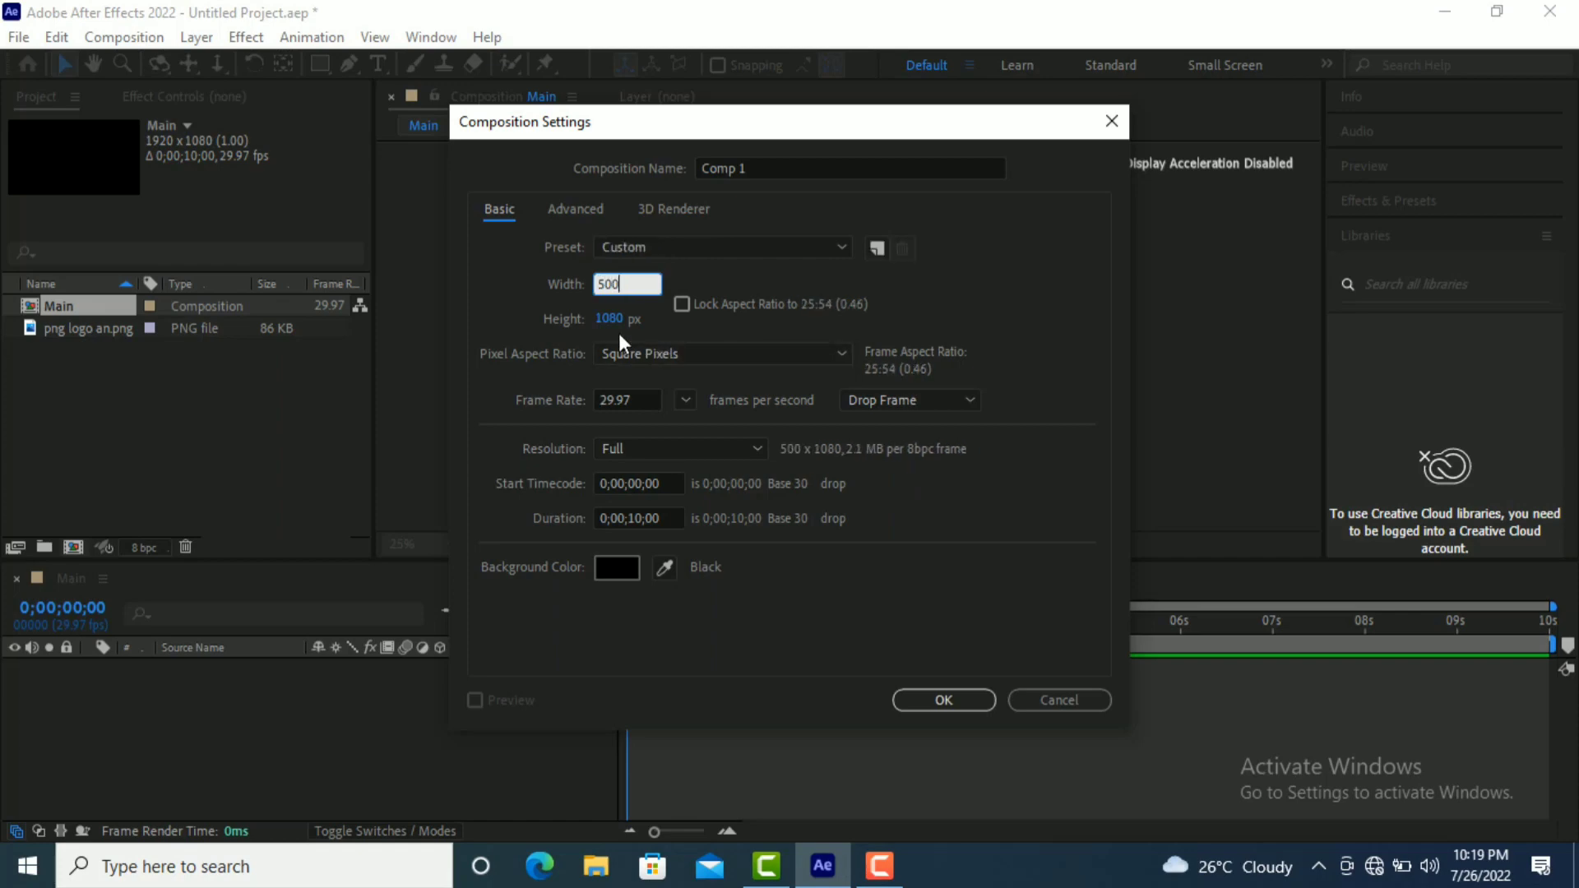
{"action": "key", "text": "Tab"}
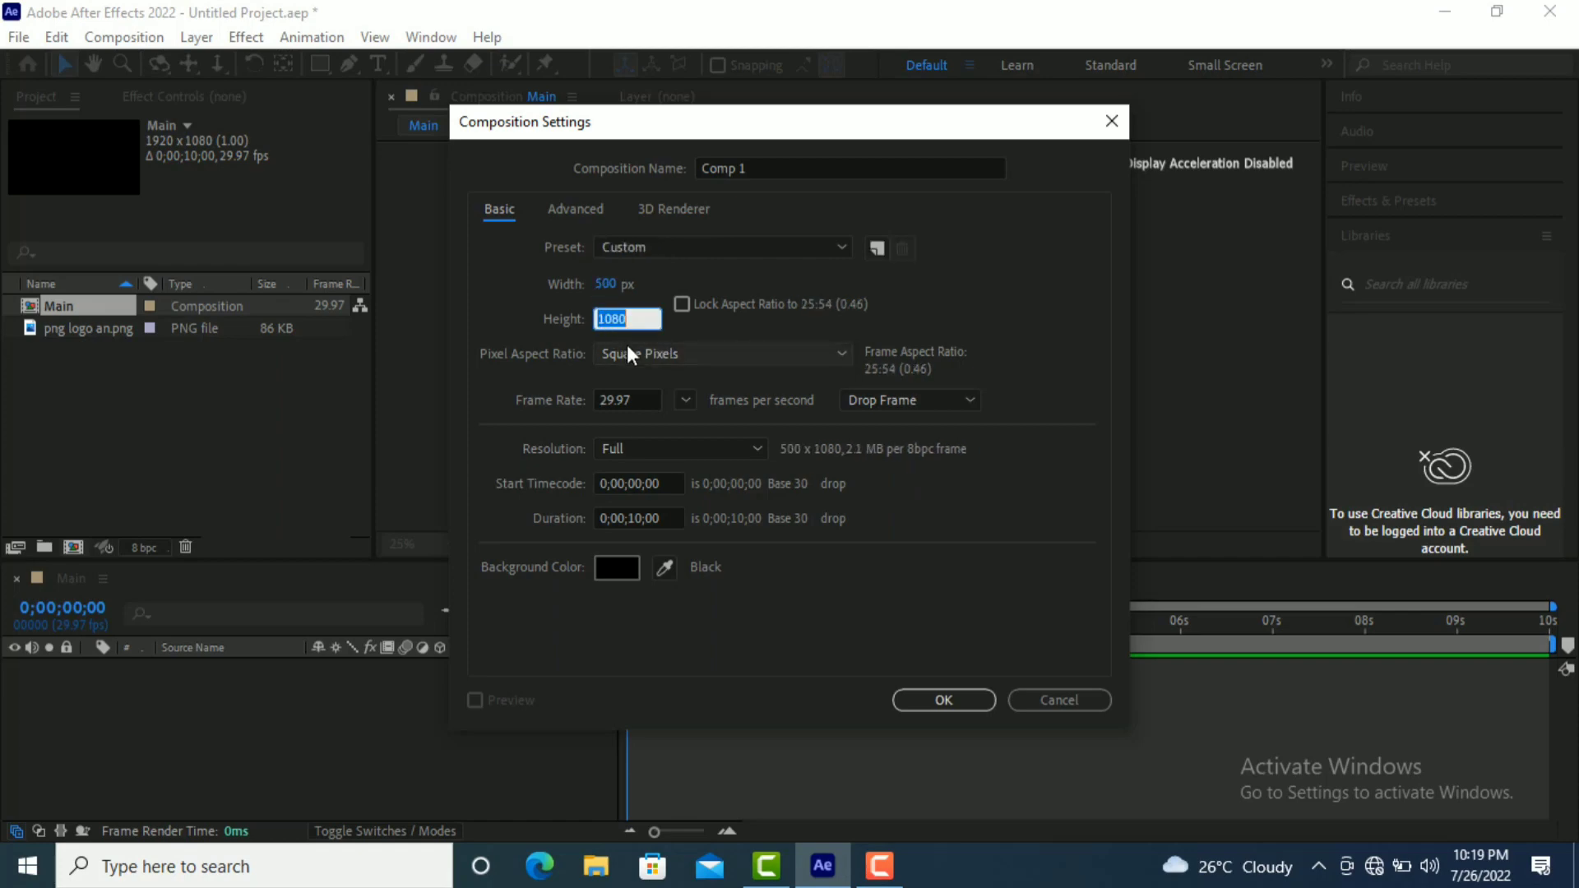
{"action": "type", "text": "500"}
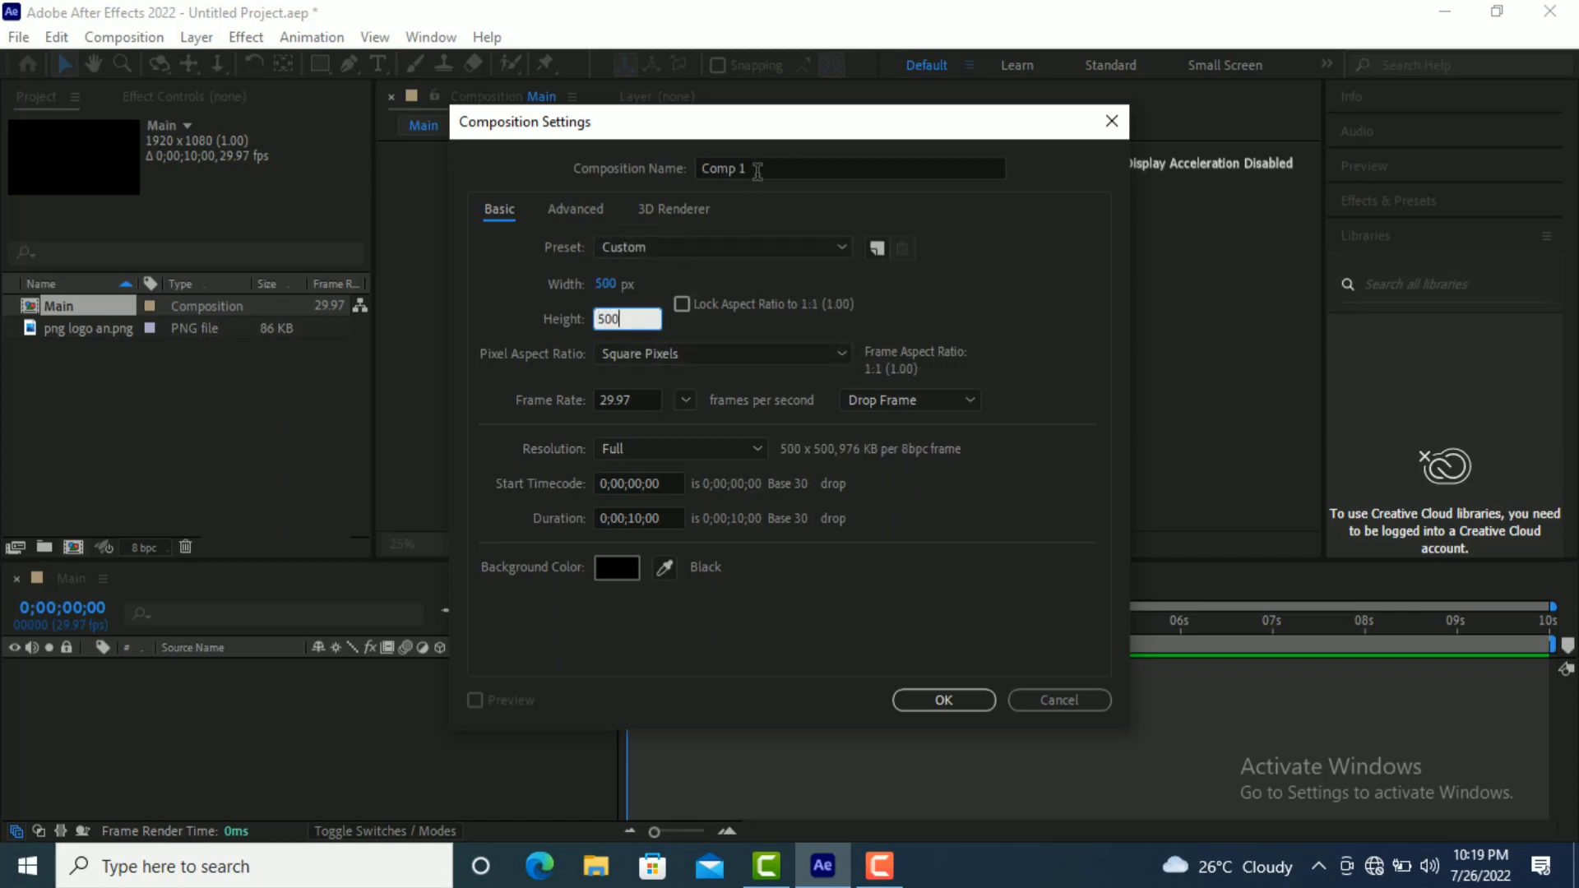
{"action": "left_click", "coordinate": [758, 169]}
{"action": "type", "text": "Logo"}
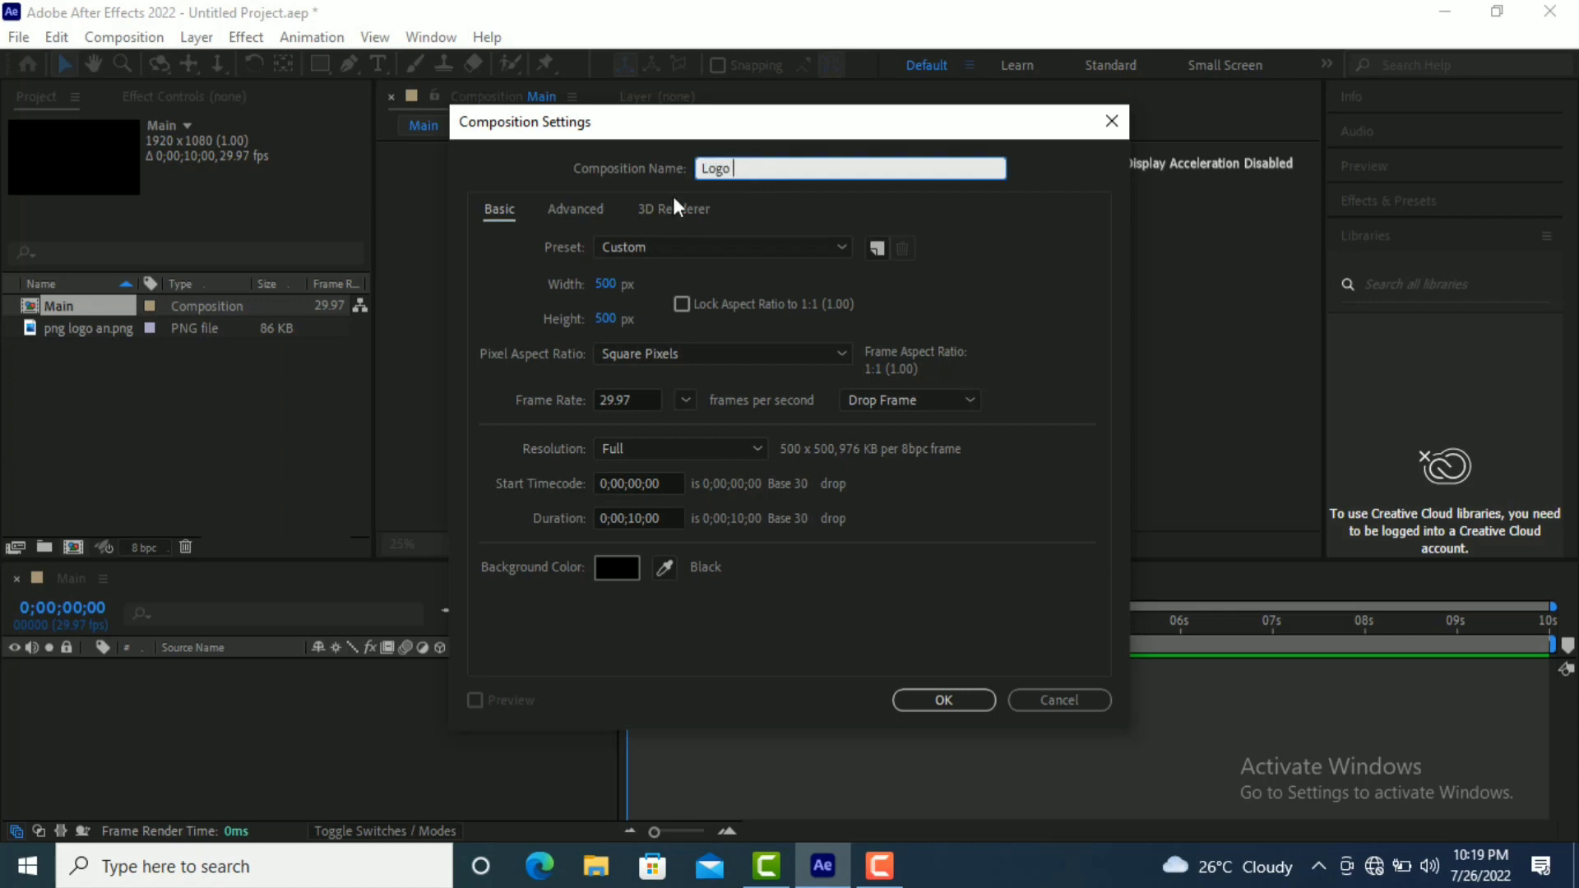
{"action": "left_click", "coordinate": [926, 699]}
- Add the png logo an.png image to the Logo composition and scale it down to 27%
{"action": "left_click", "coordinate": [115, 354]}
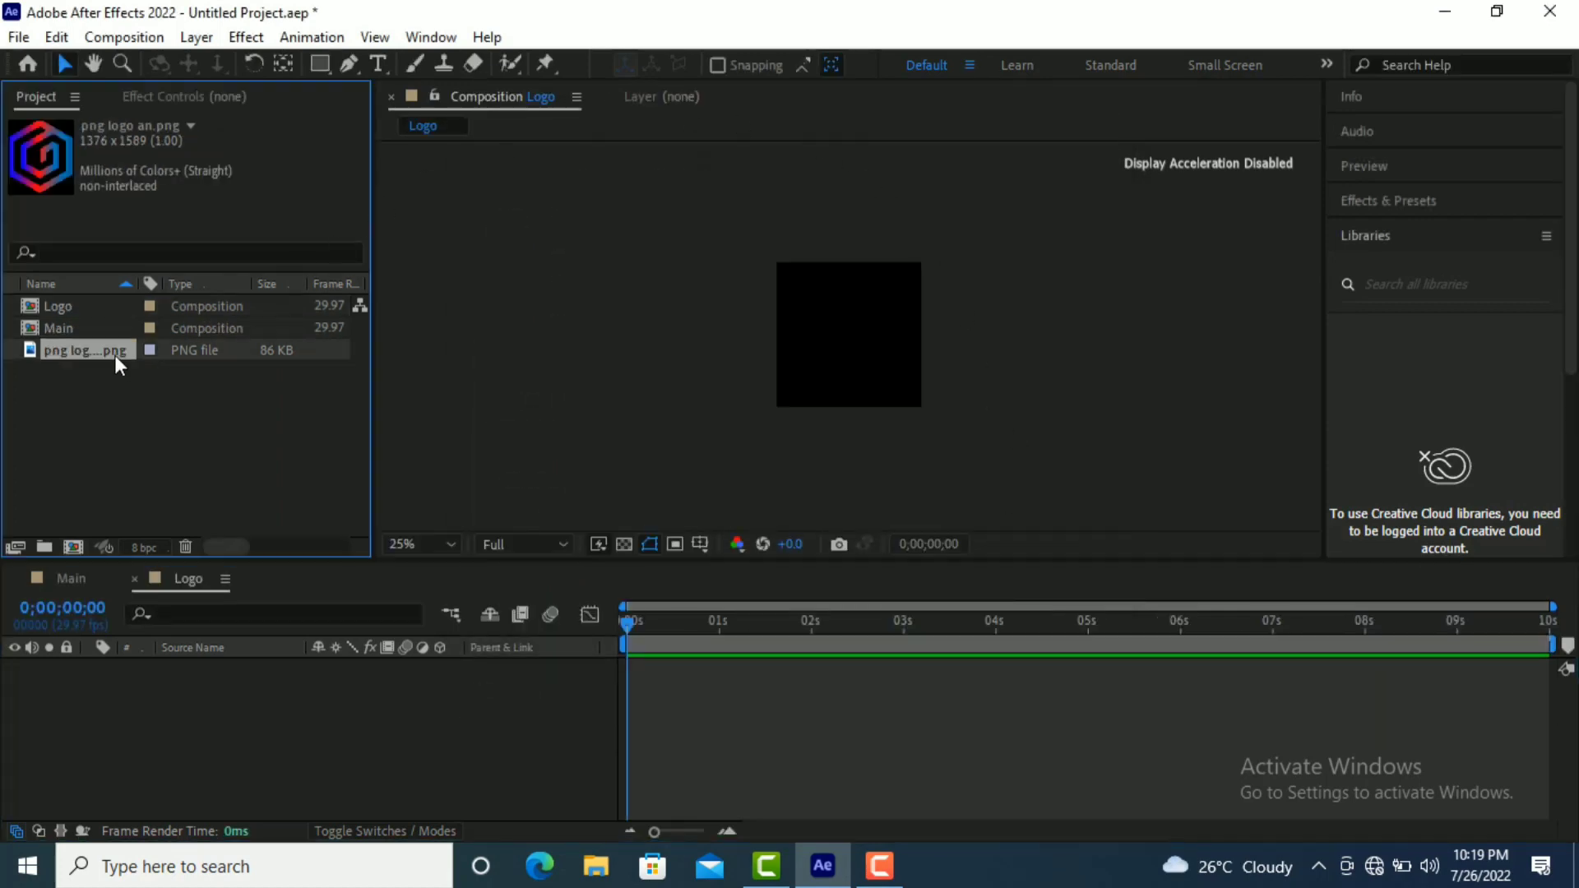
{"action": "left_click_drag", "start_coordinate": [79, 349], "coordinate": [420, 682]}
{"action": "key", "text": "s"}
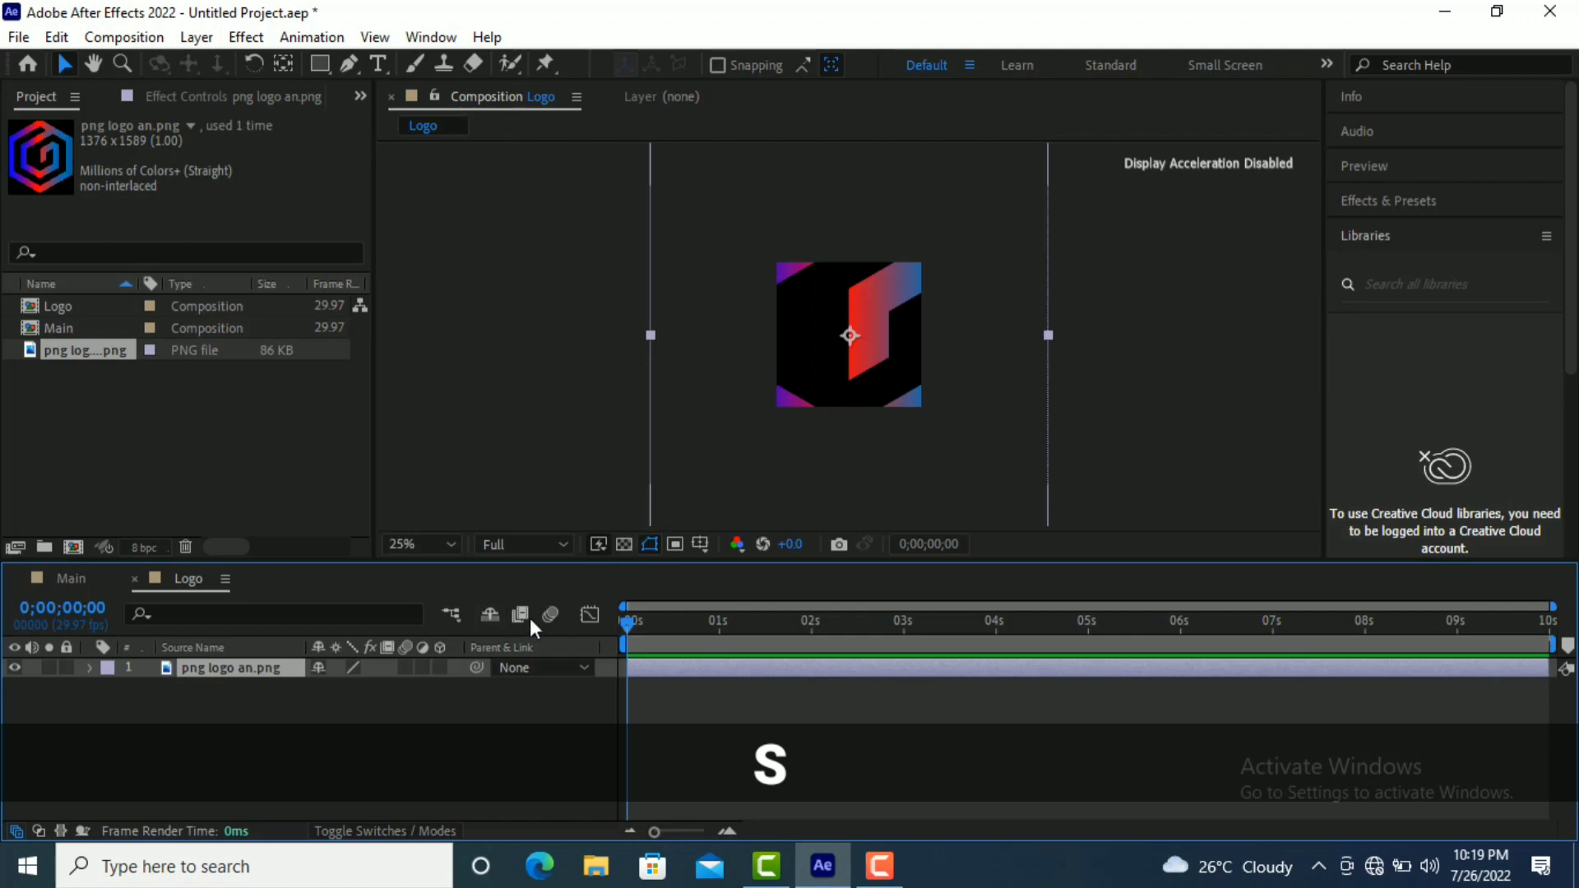
{"action": "left_click_drag", "start_coordinate": [346, 689], "coordinate": [279, 702]}
{"action": "left_click", "coordinate": [425, 746]}
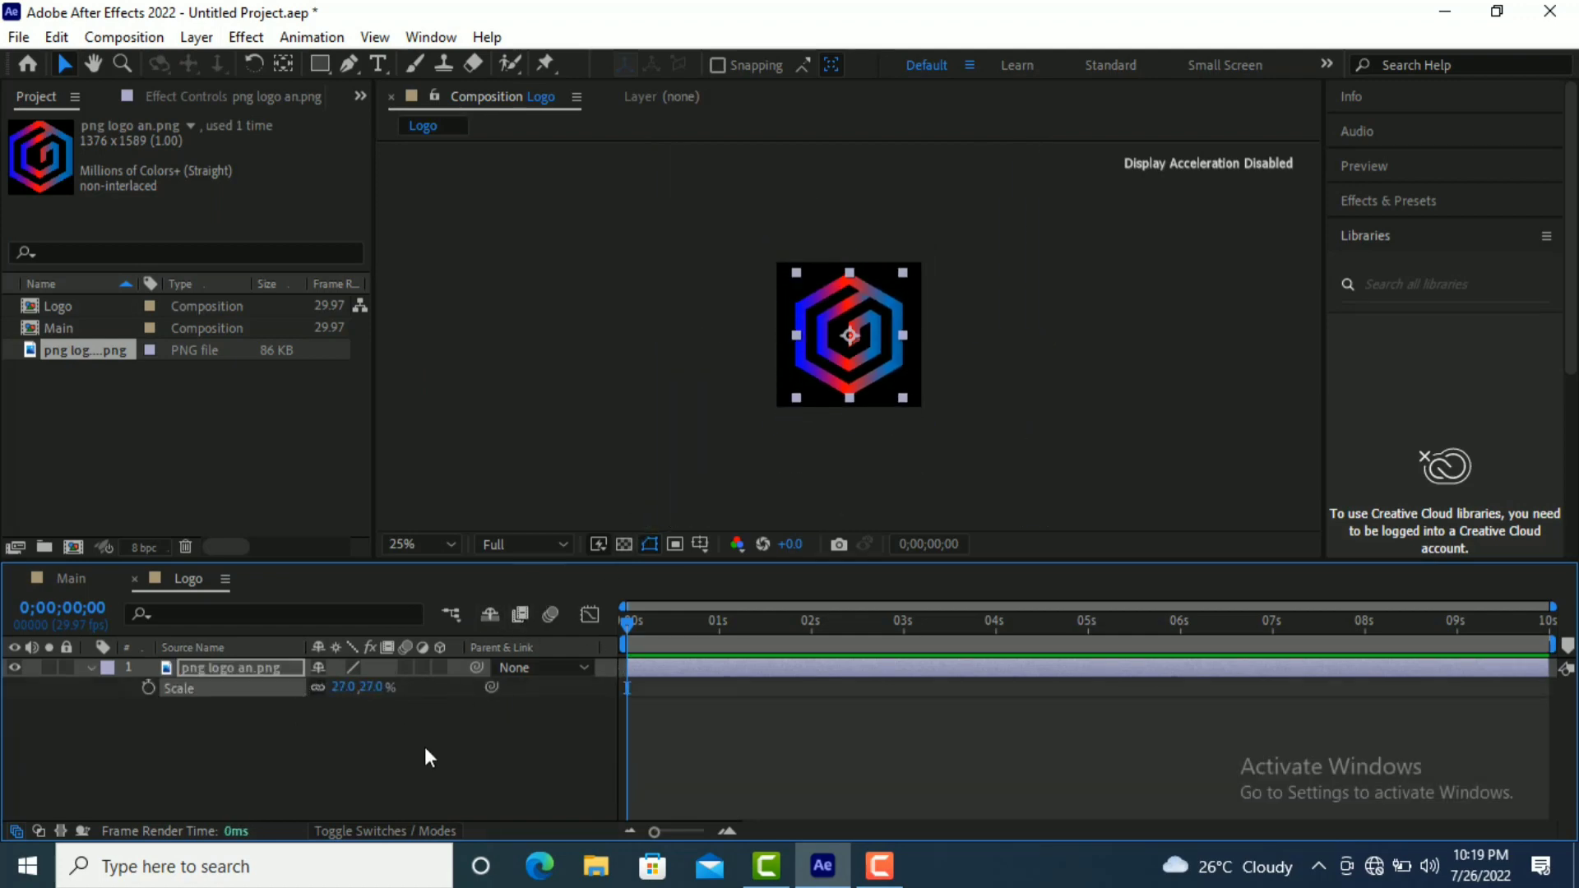
- Turn on the transparency grid for the Logo composition and close its timeline to return to Main
{"action": "left_click", "coordinate": [624, 545]}
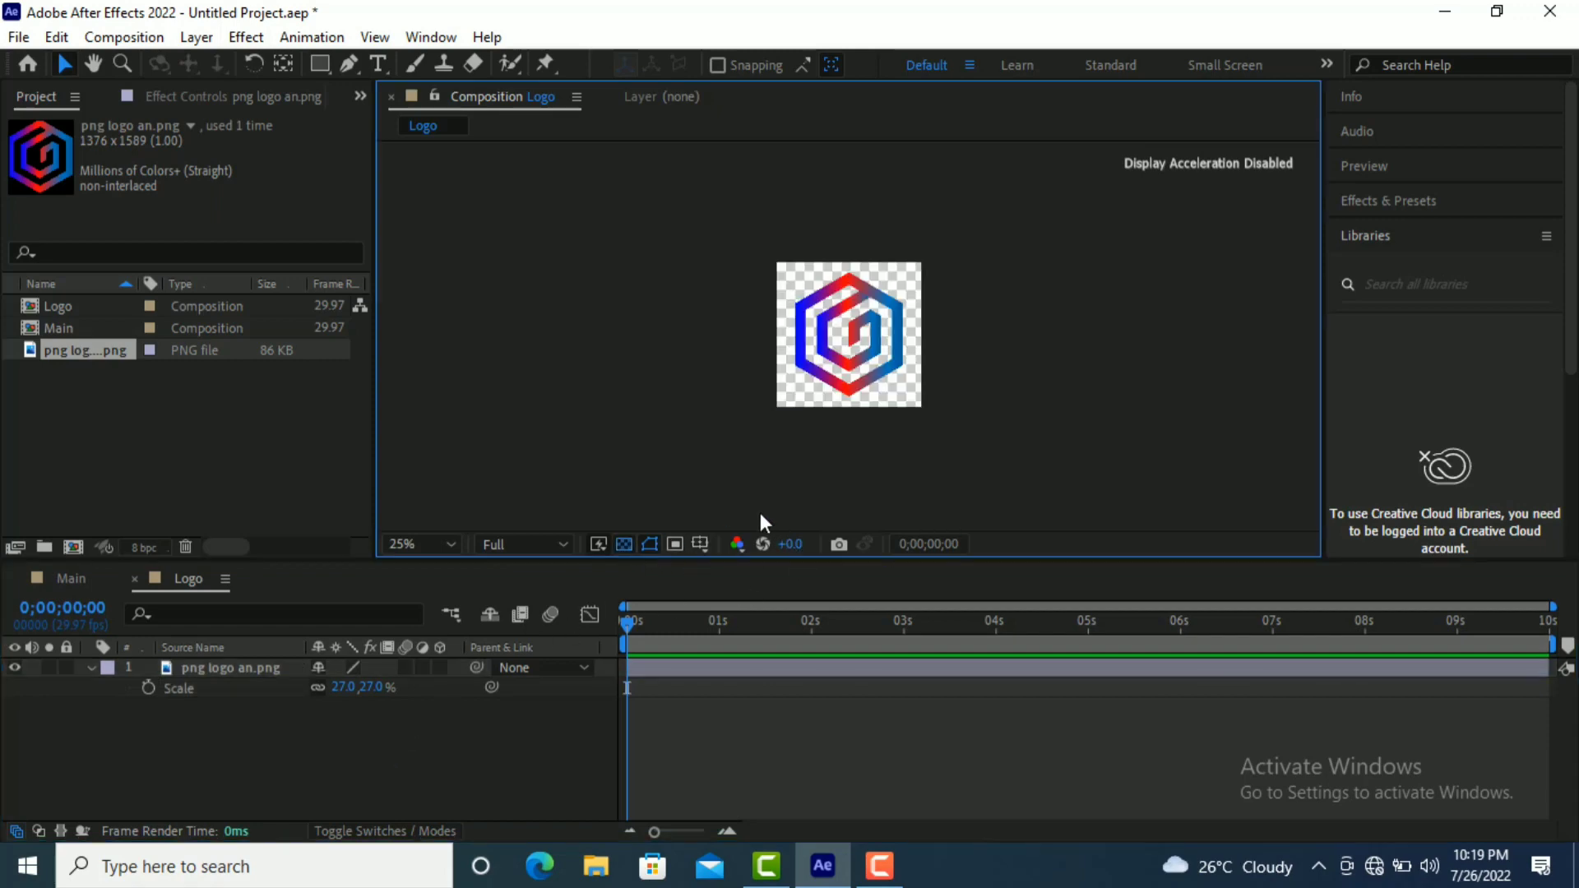
{"action": "left_click", "coordinate": [91, 669]}
{"action": "left_click", "coordinate": [136, 579]}
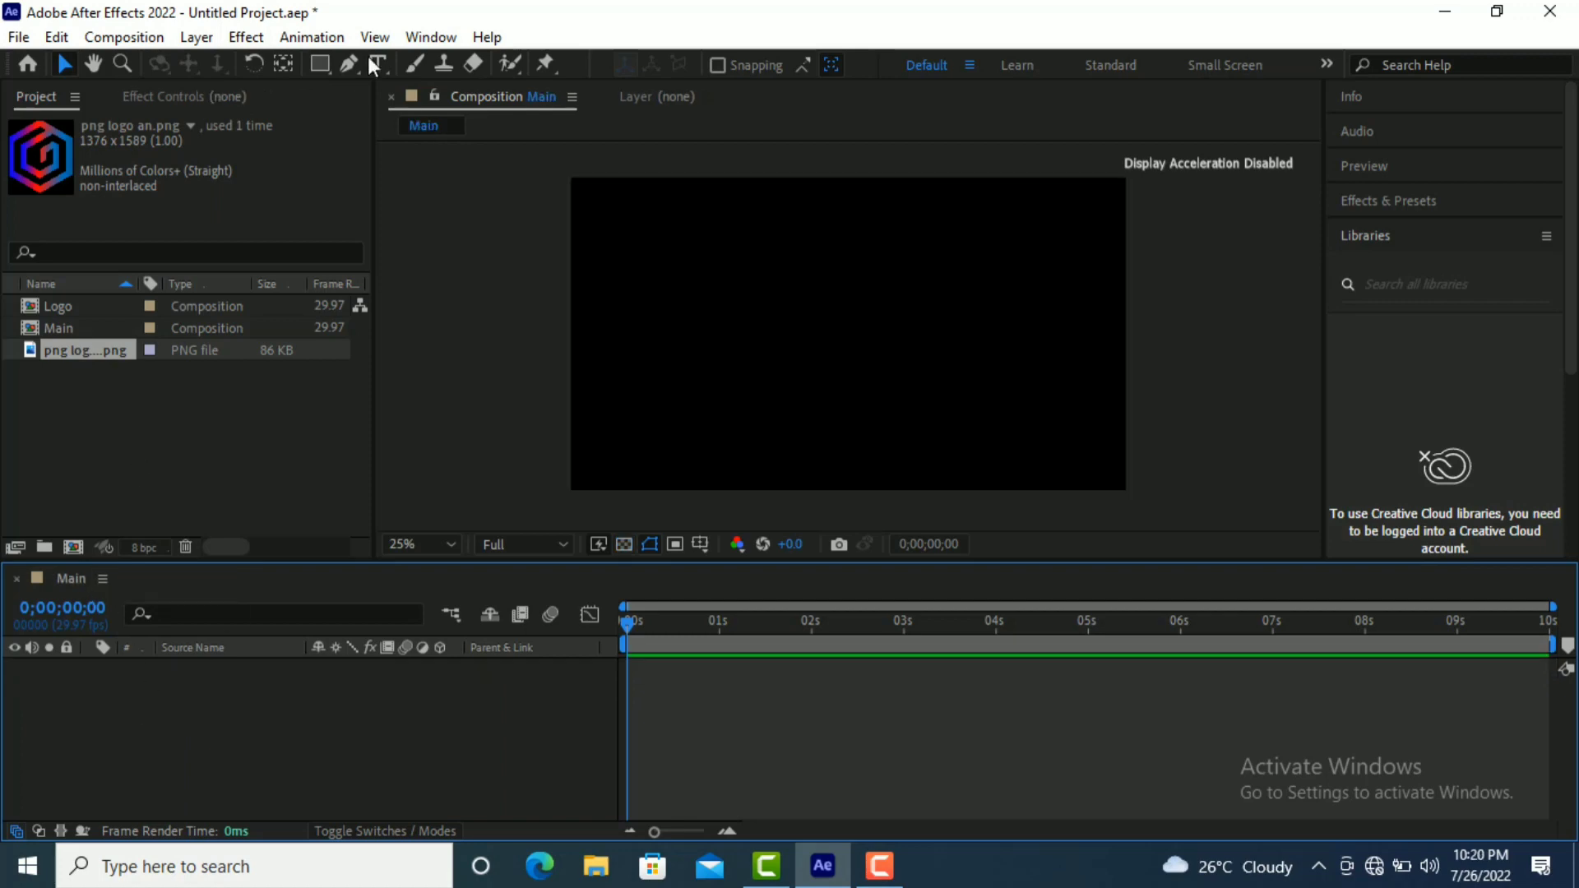
- Create a white (FFFFFF) solid layer named bg in the Main composition
{"action": "left_click", "coordinate": [196, 37]}
{"action": "key", "text": "Escape"}
{"action": "left_click", "coordinate": [481, 39]}
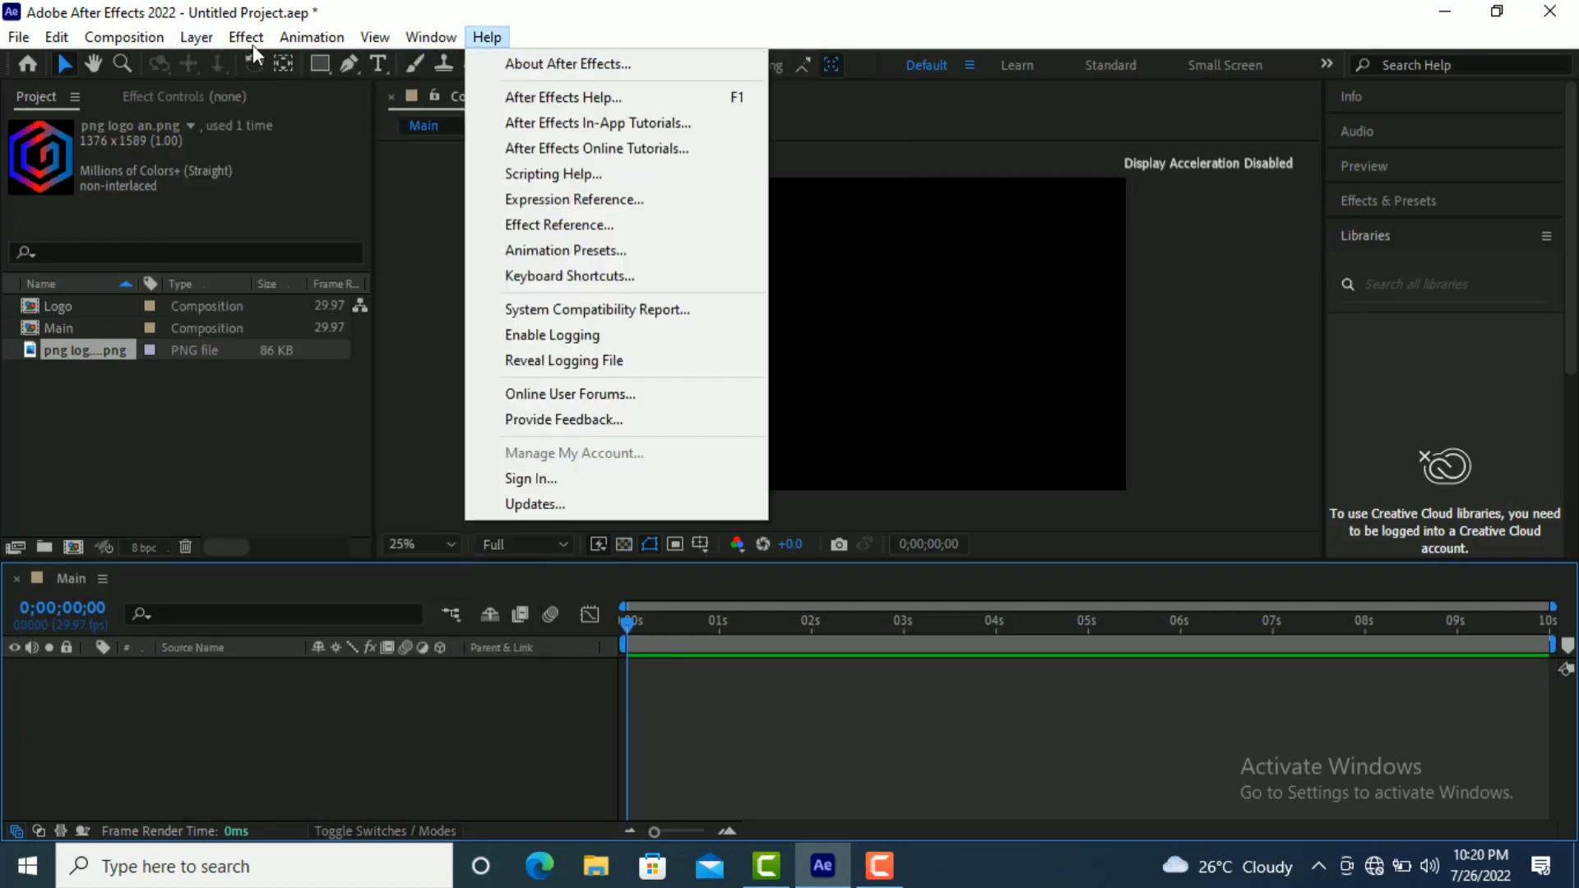
{"action": "mouse_move", "coordinate": [196, 37]}
{"action": "mouse_move", "coordinate": [216, 64]}
{"action": "left_click", "coordinate": [593, 89]}
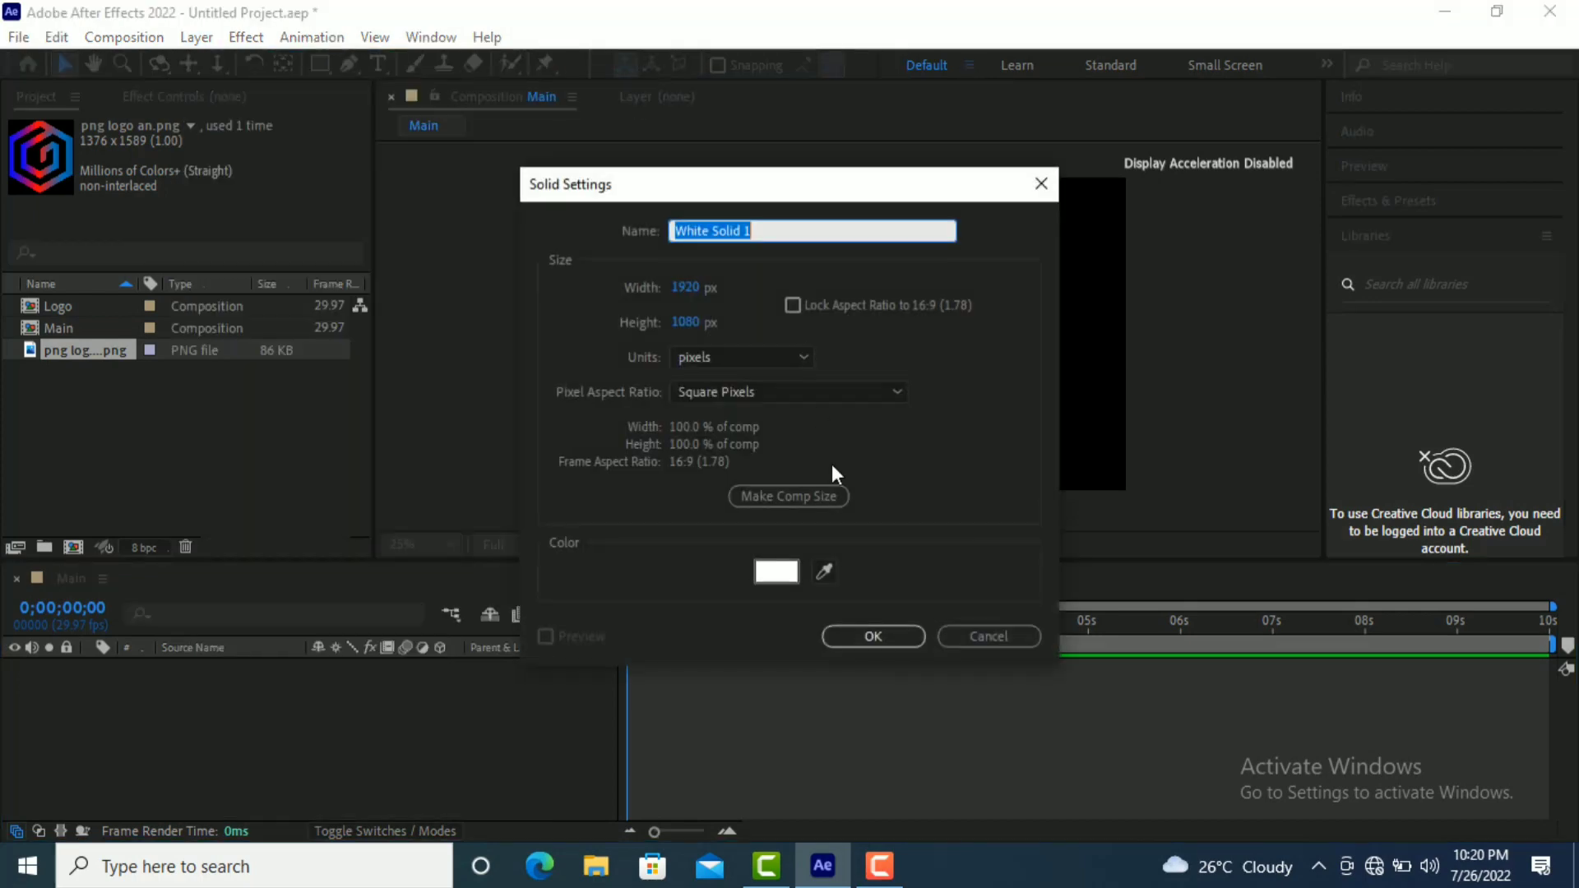
{"action": "type", "text": "bg"}
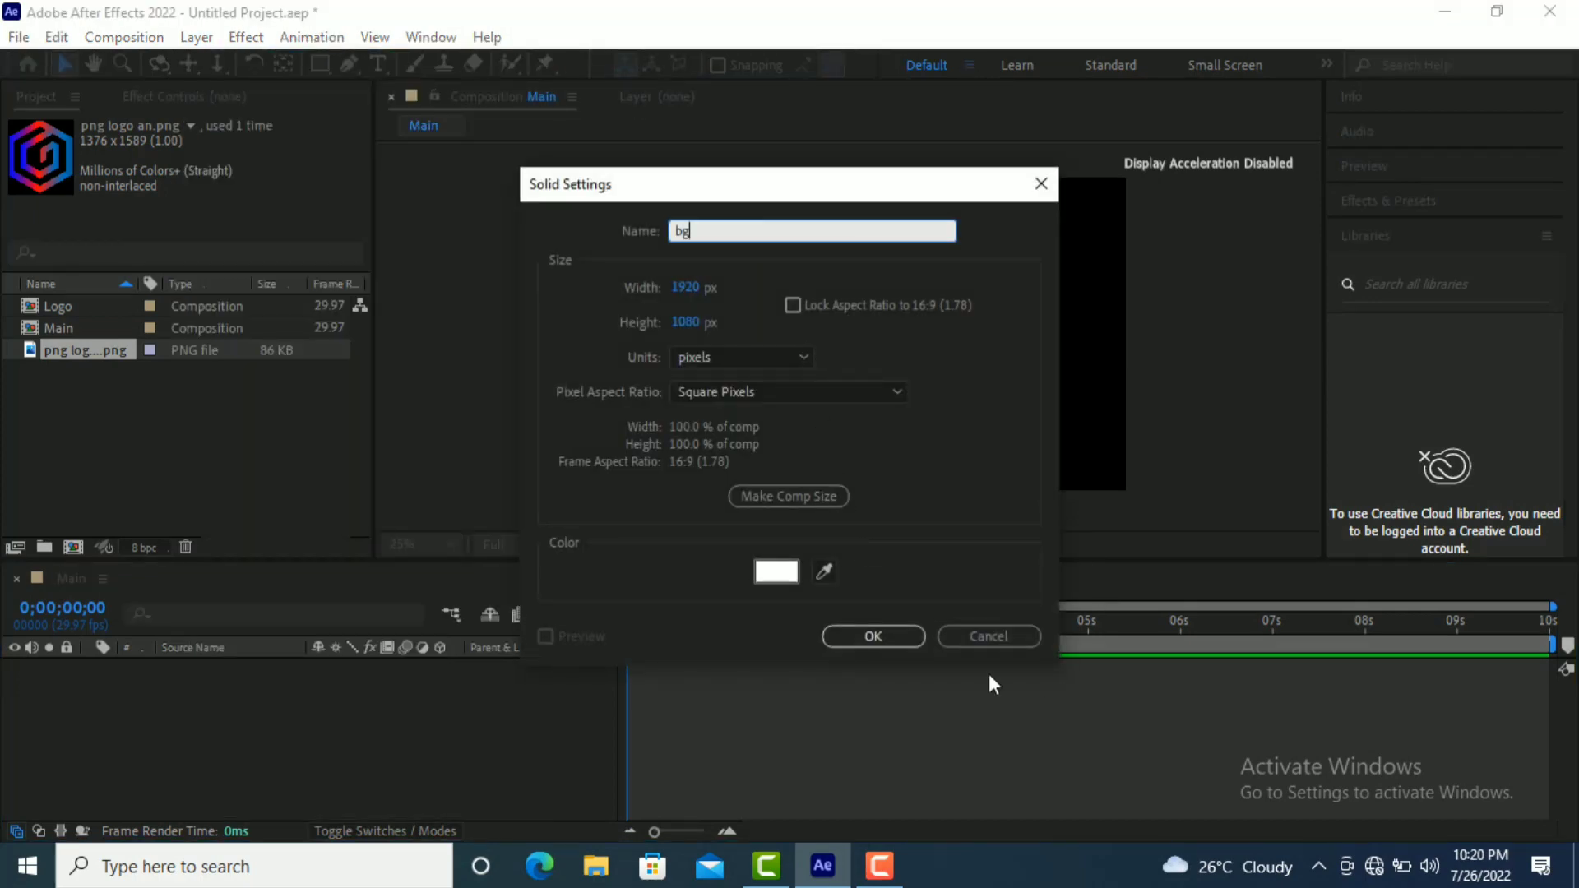
{"action": "left_click", "coordinate": [781, 576]}
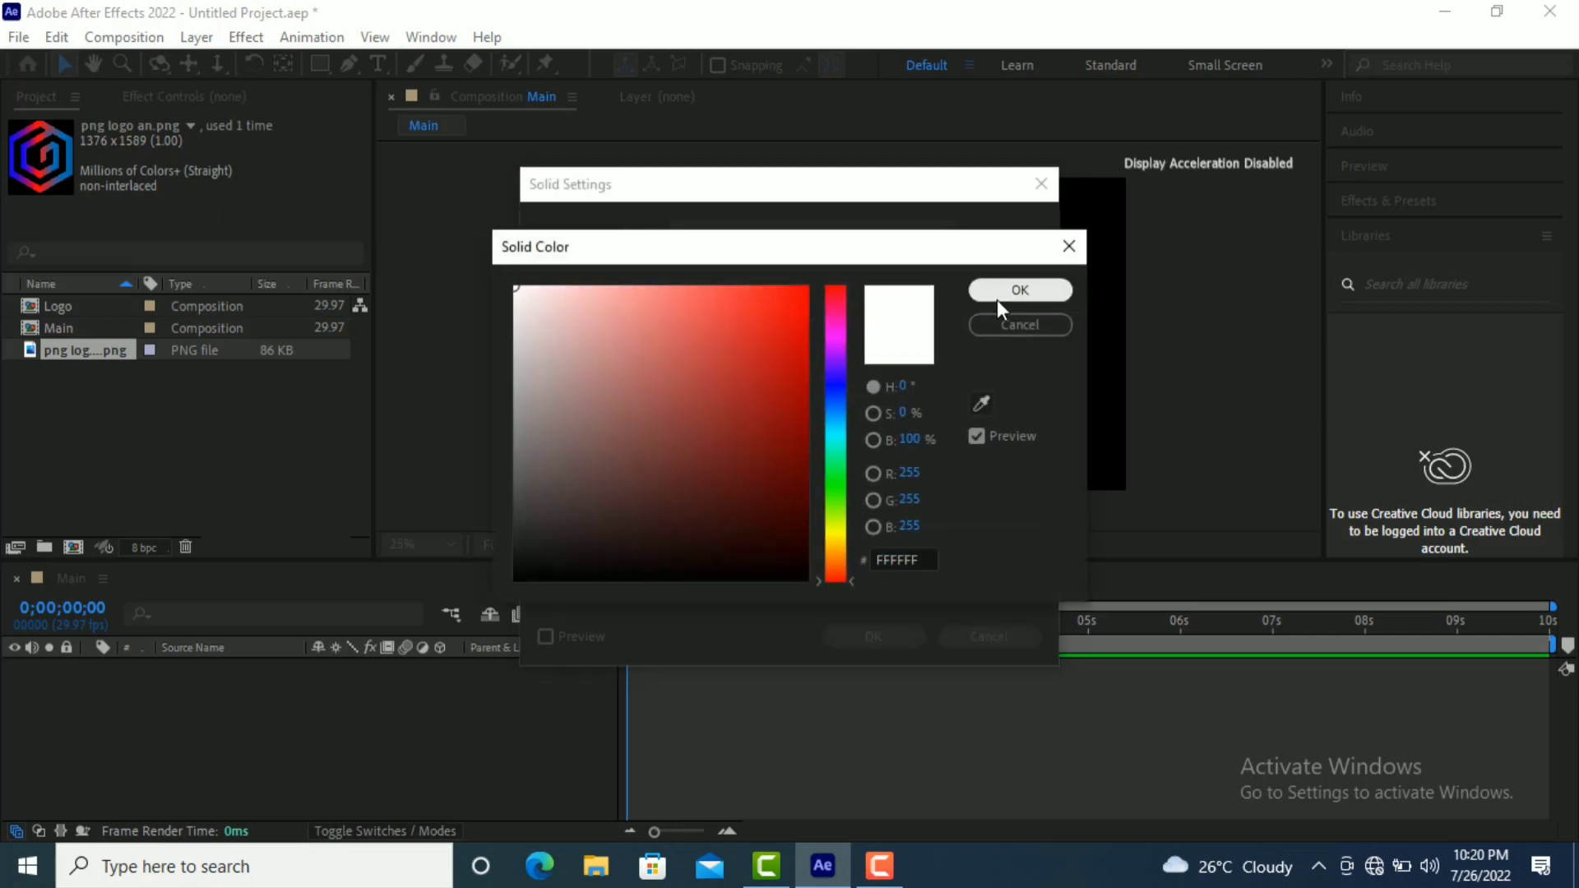
{"action": "left_click", "coordinate": [997, 298]}
{"action": "left_click", "coordinate": [873, 636]}
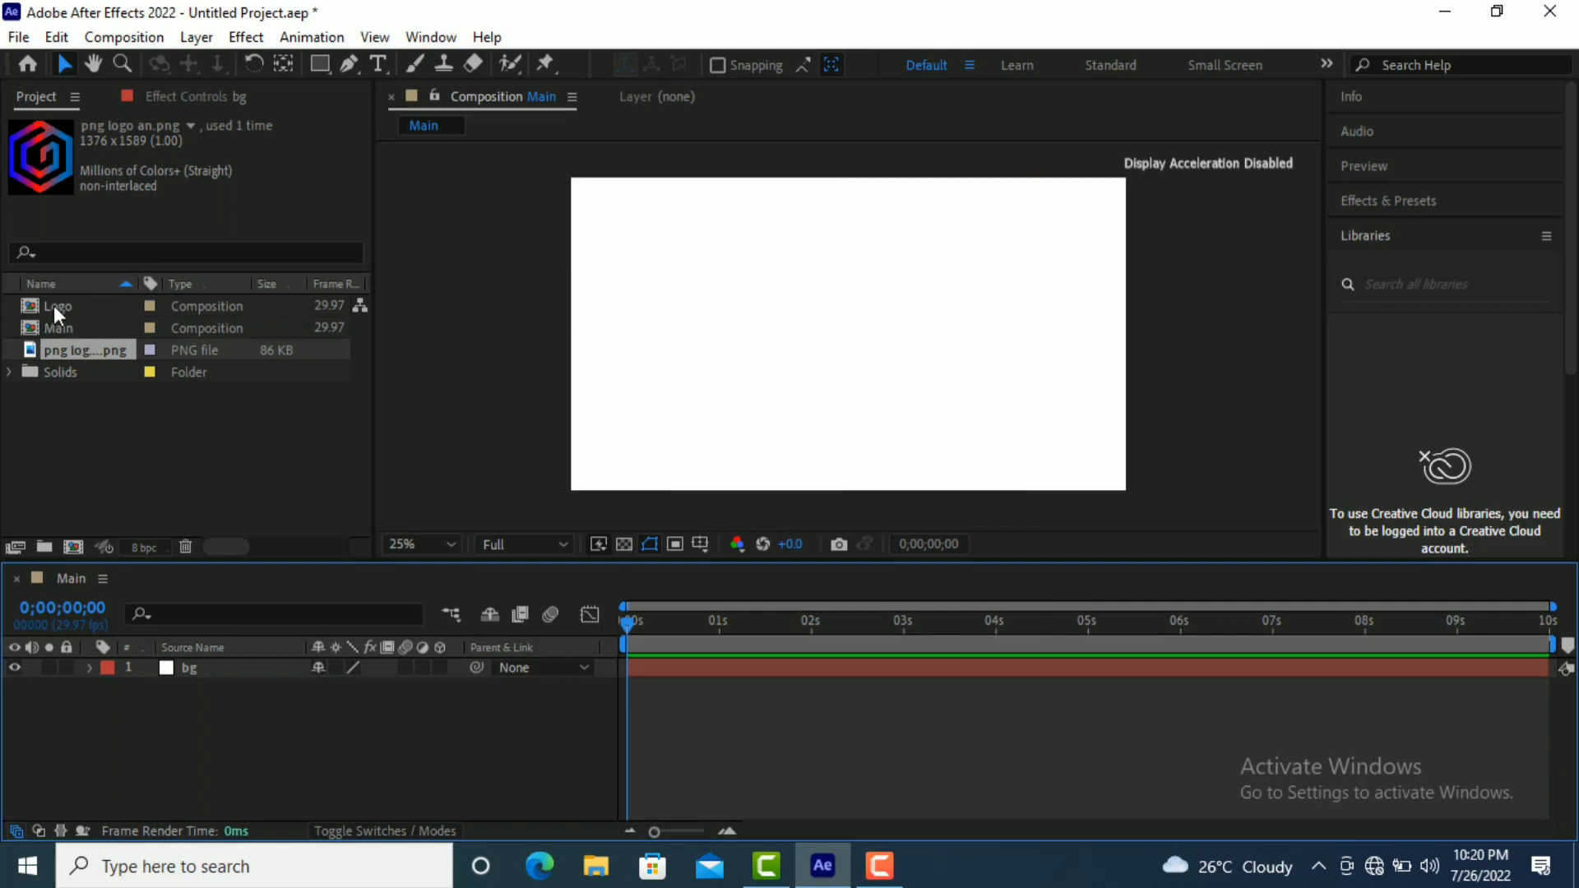
- Place the Logo composition above the bg layer in Main and make it a 3D layer
{"action": "left_click_drag", "start_coordinate": [52, 304], "coordinate": [160, 651]}
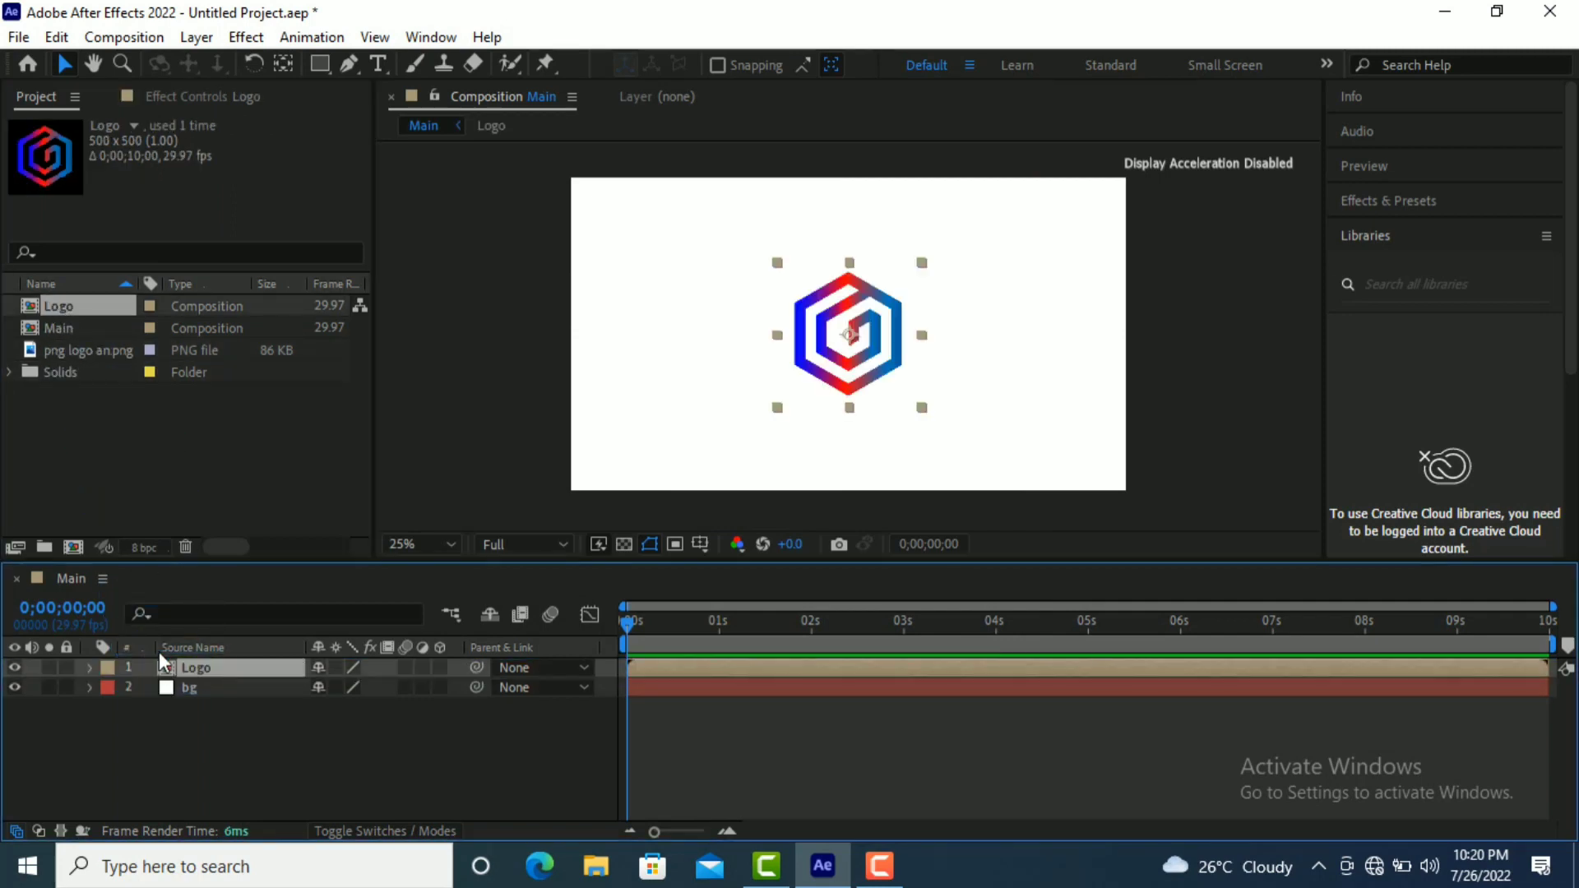
{"action": "left_click", "coordinate": [441, 667]}
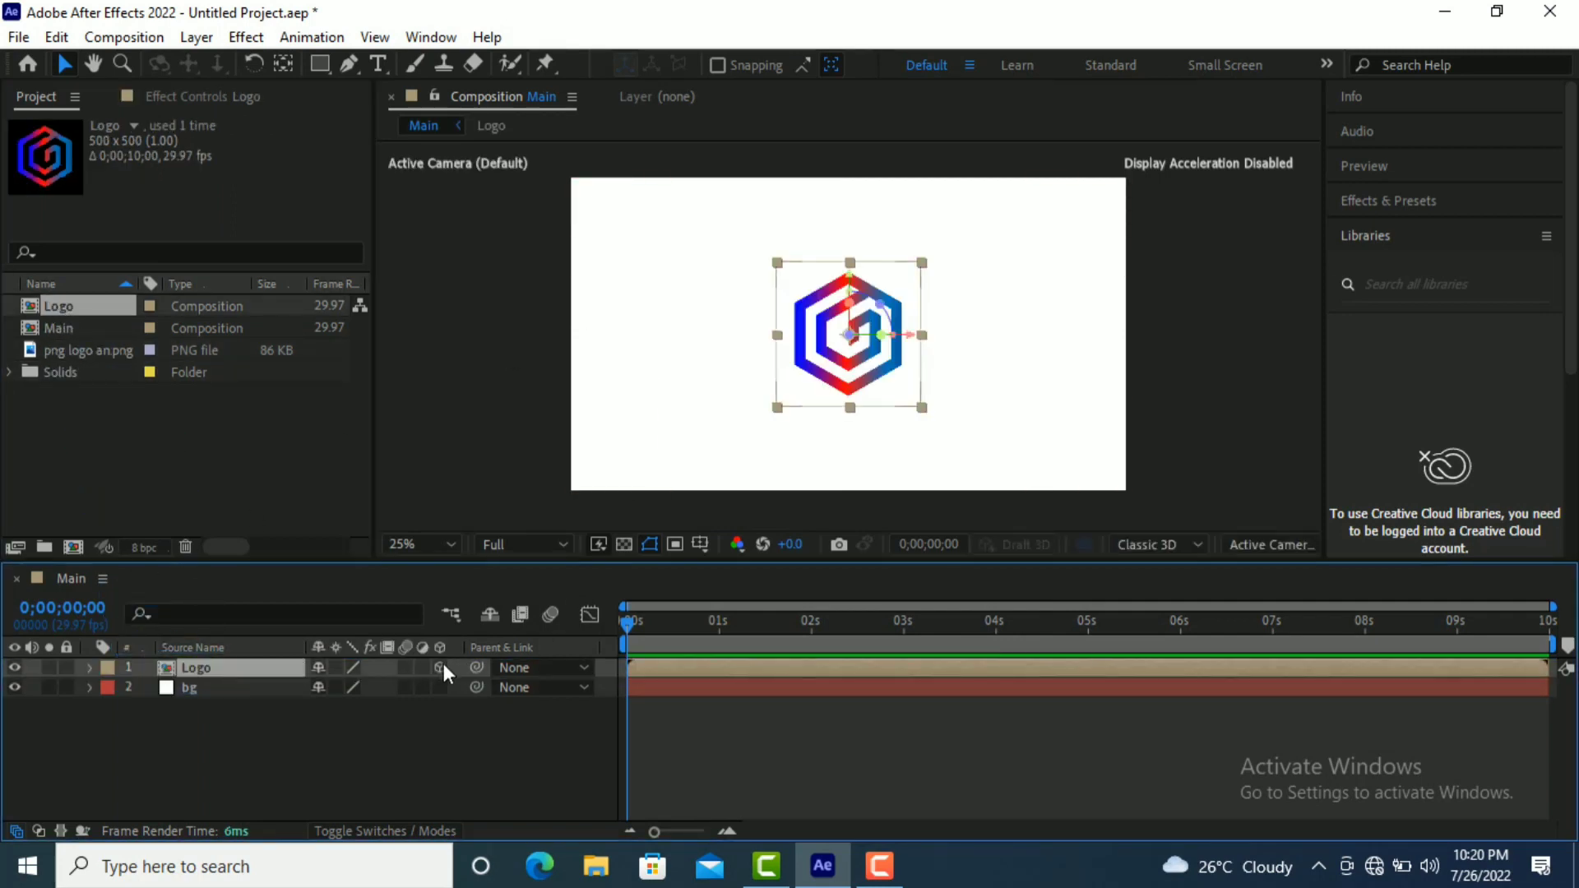
{"action": "left_click", "coordinate": [438, 714]}
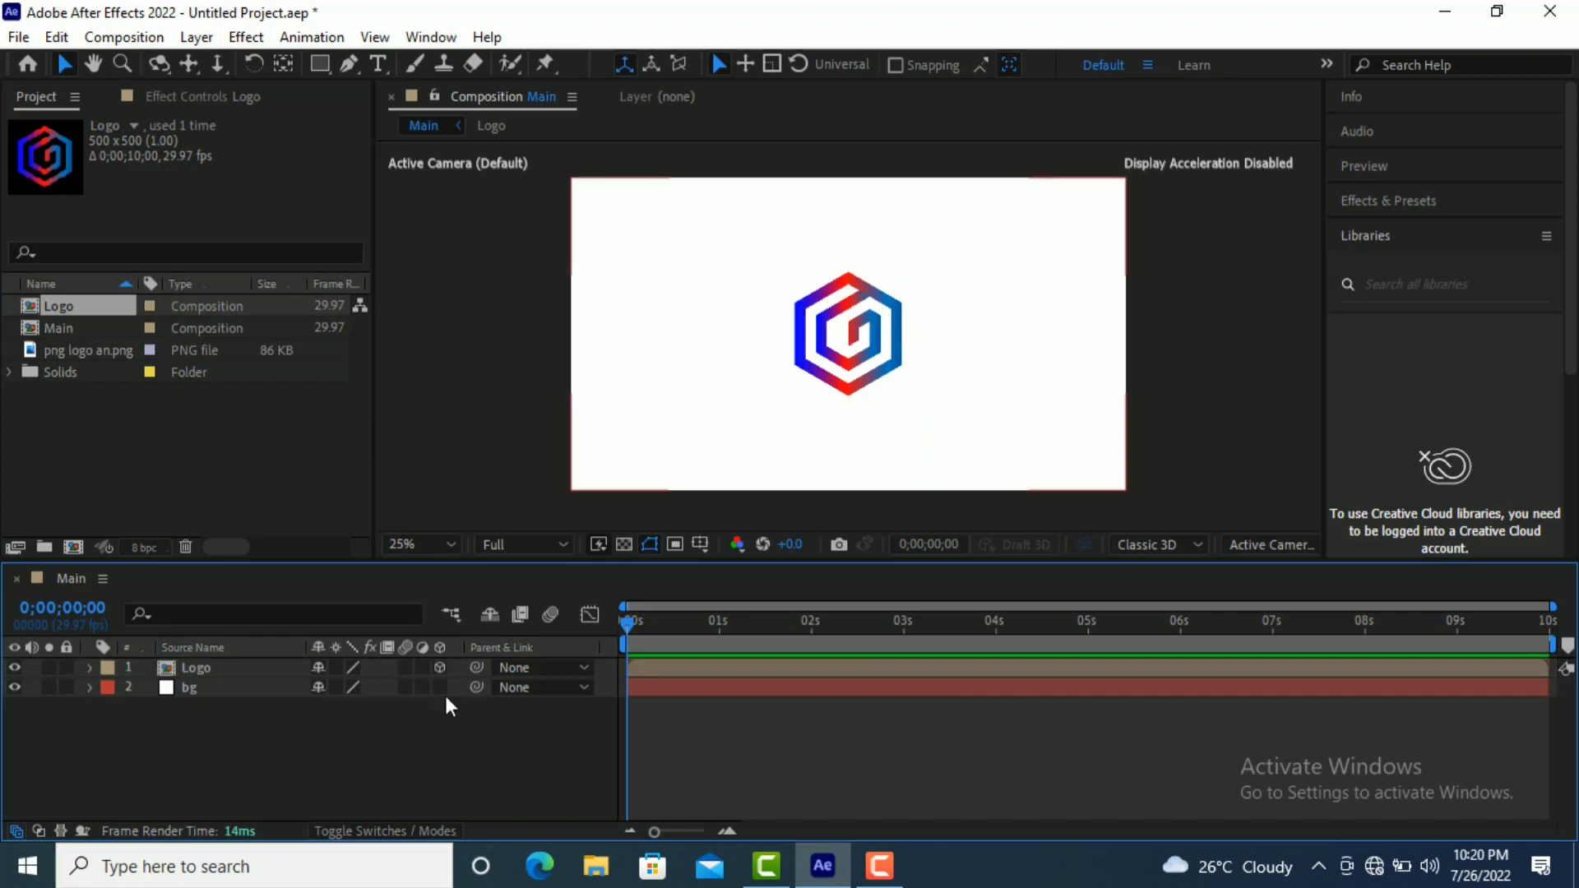
- Find the Exposure color correction effect by searching for "expo" and apply it to the Logo layer
{"action": "left_click", "coordinate": [1387, 201]}
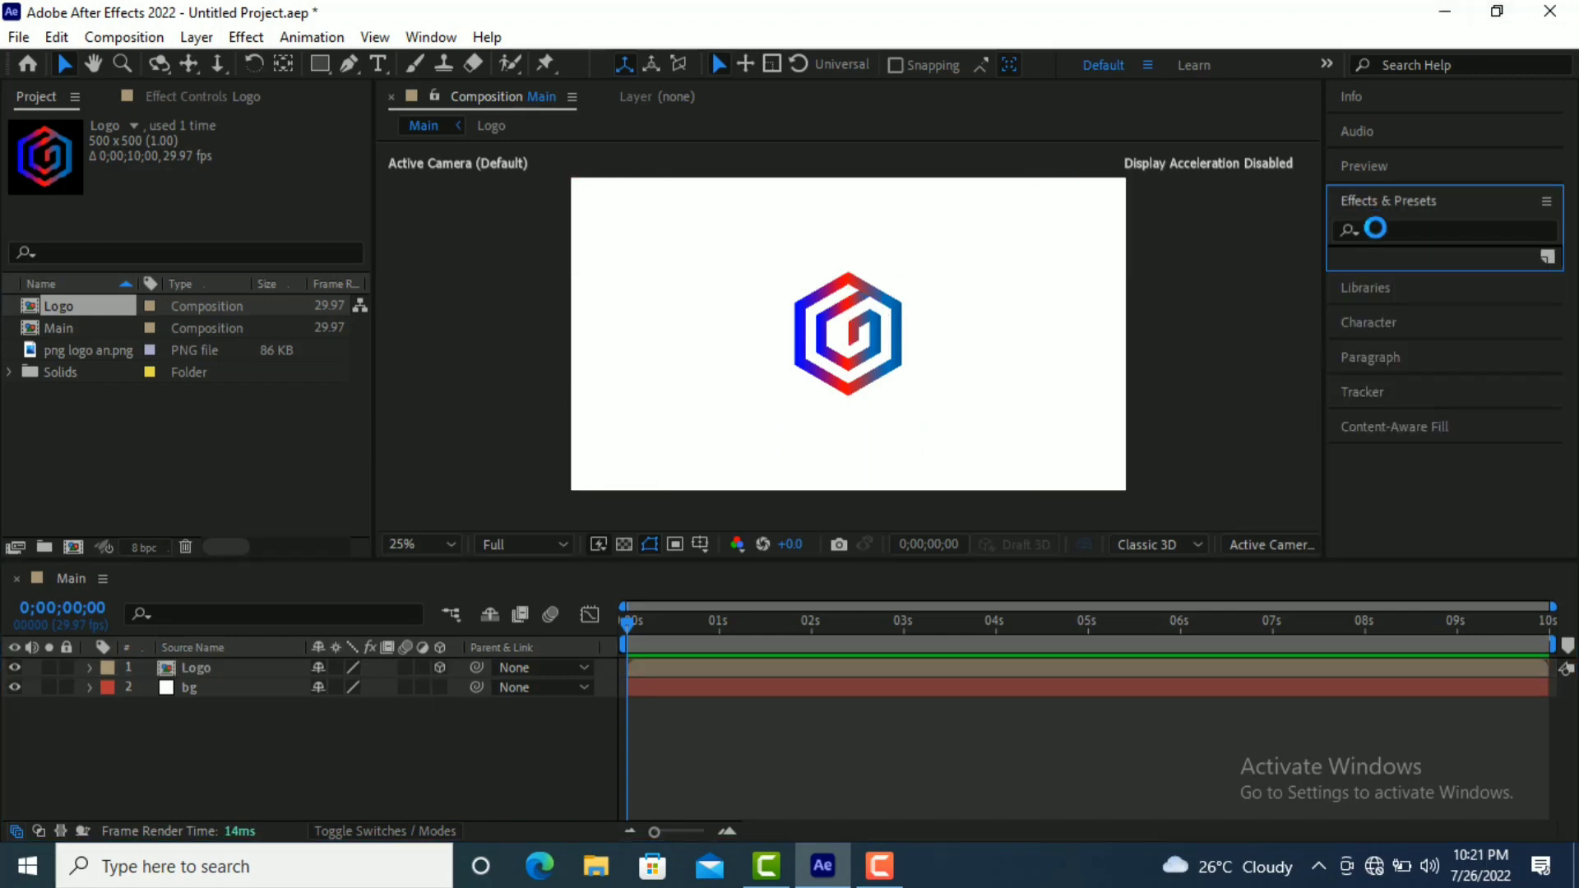
{"action": "left_click", "coordinate": [1374, 227]}
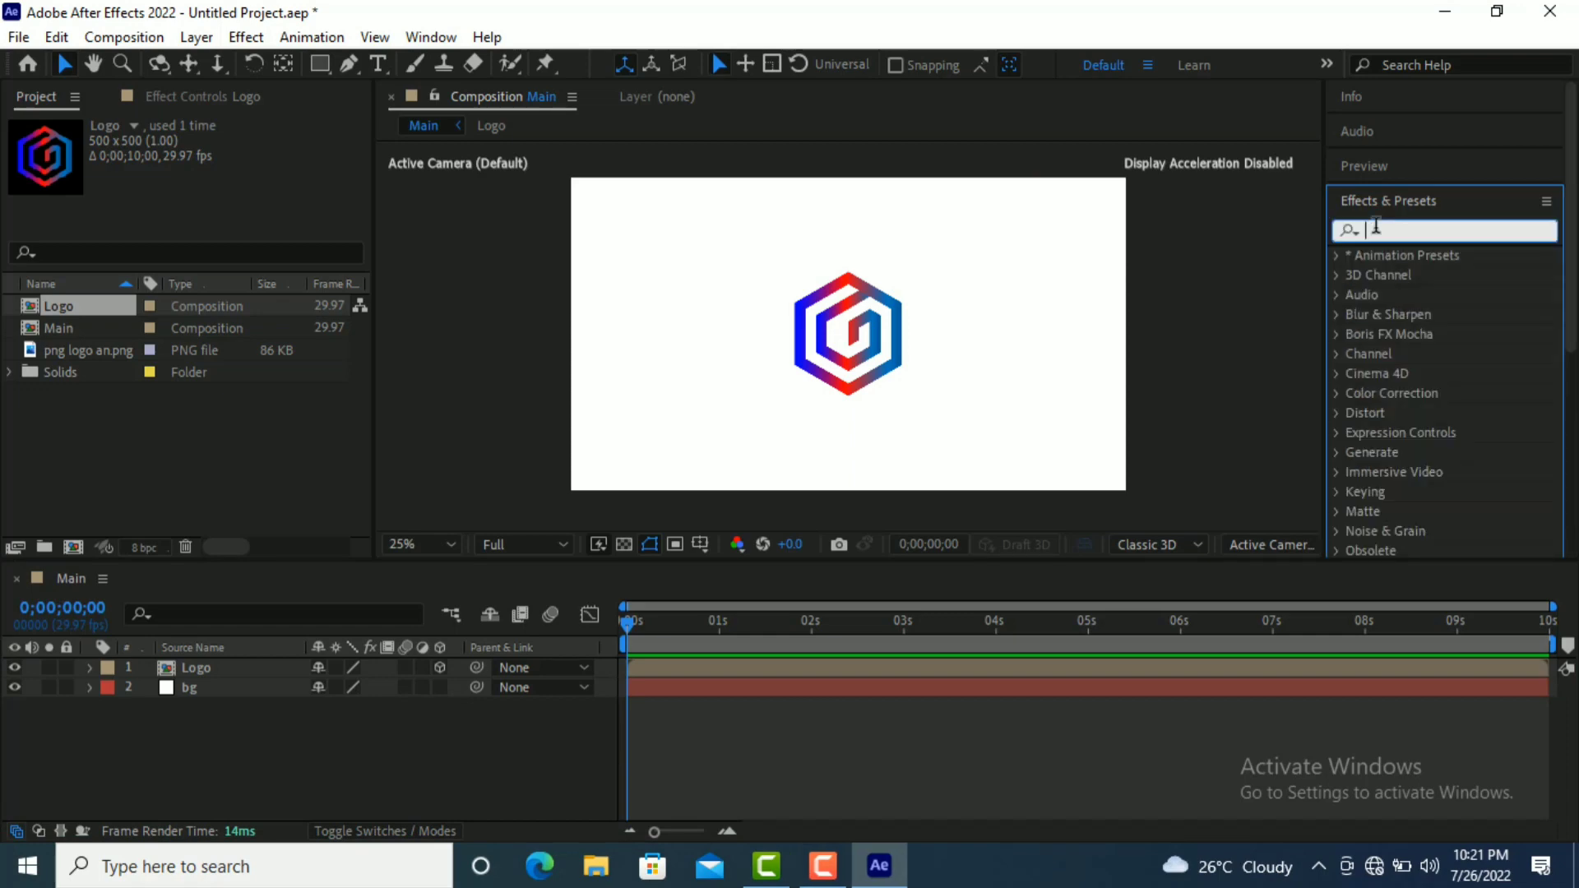
{"action": "type", "text": "exp"}
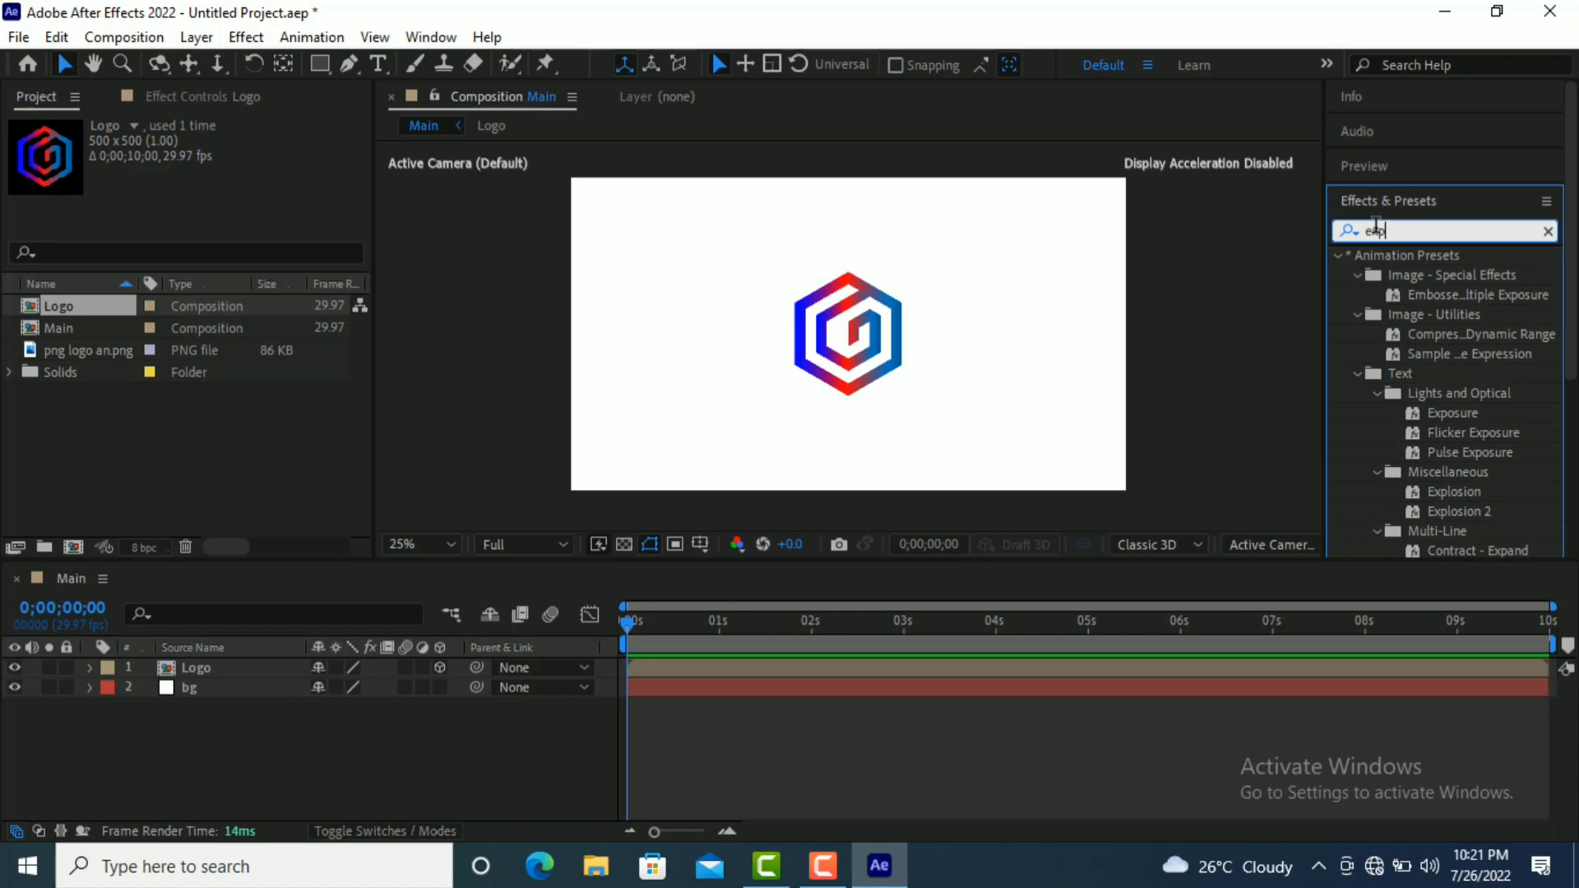
{"action": "type", "text": "o"}
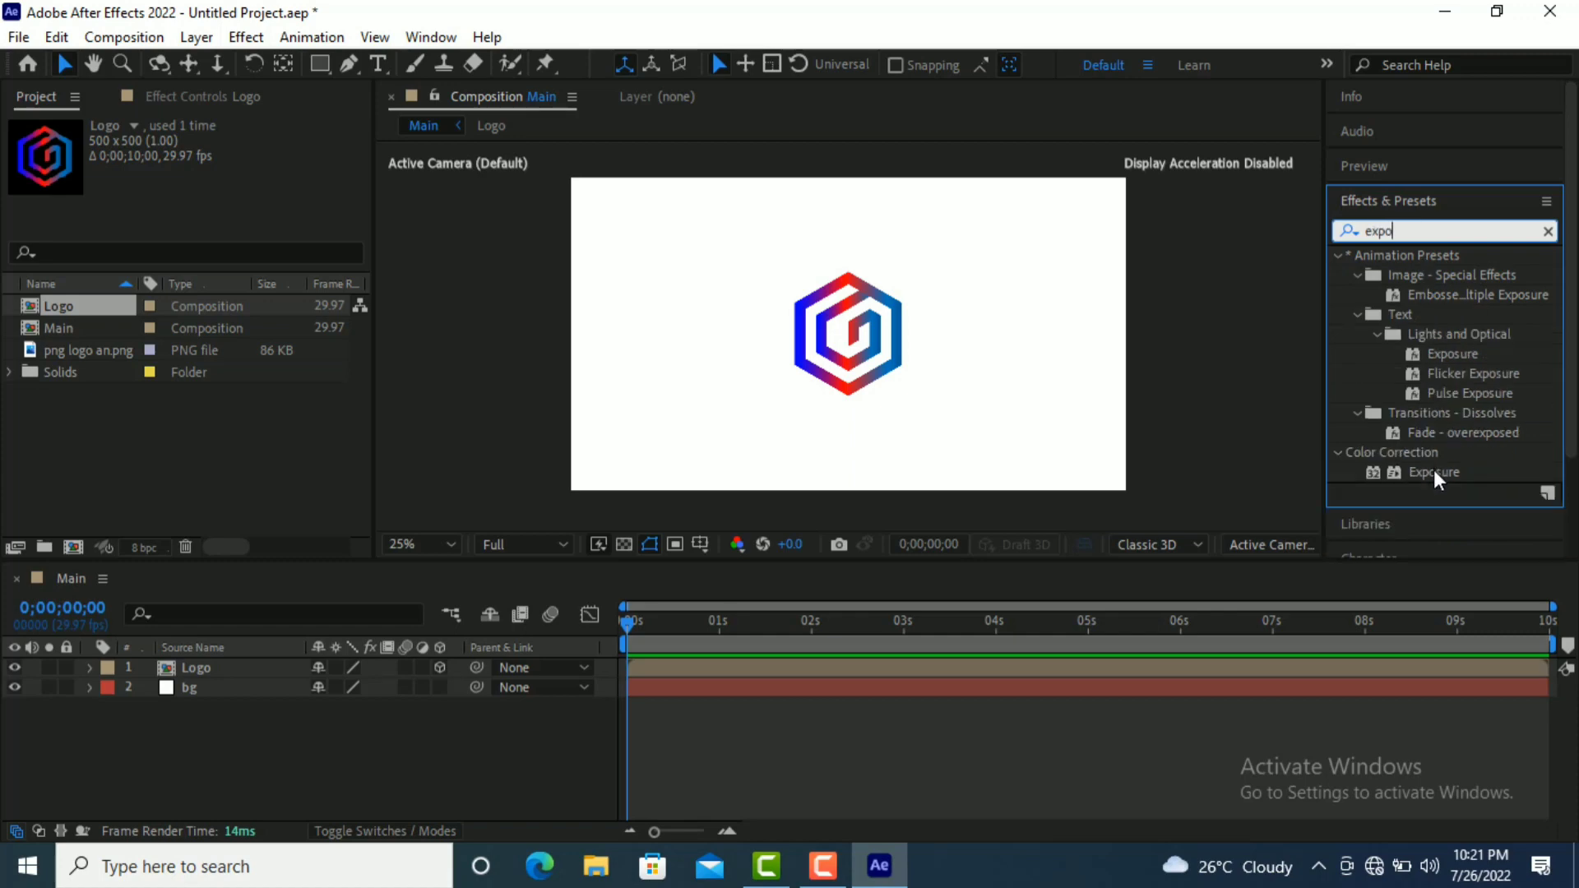
{"action": "left_click_drag", "start_coordinate": [1433, 471], "coordinate": [982, 666]}
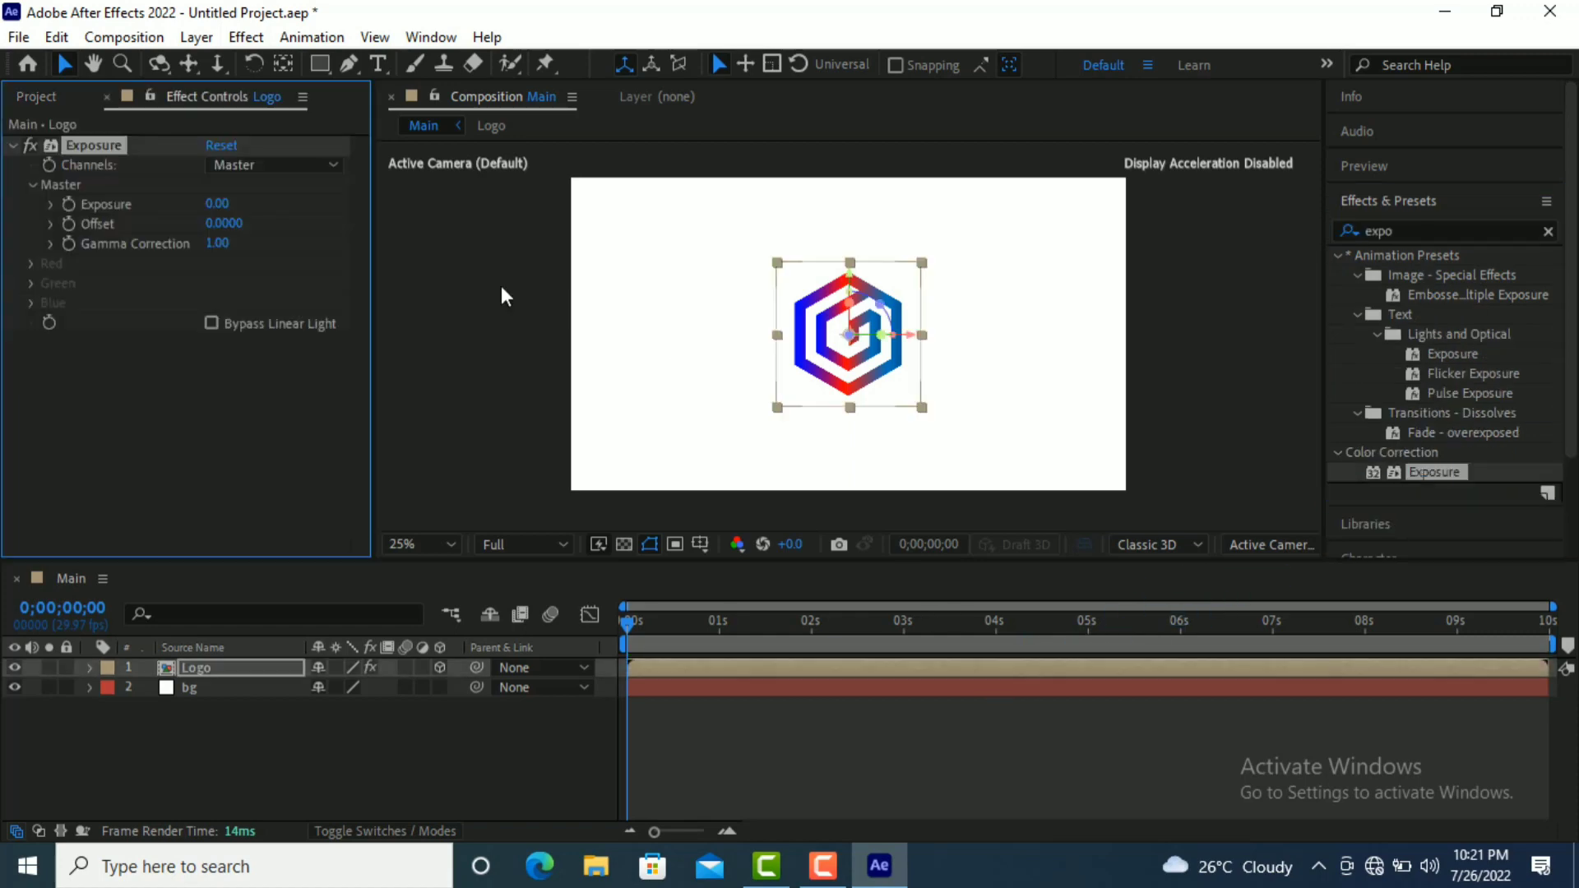
- Set the master Exposure value of the Logo layer's Exposure effect to -1
{"action": "left_click", "coordinate": [217, 203]}
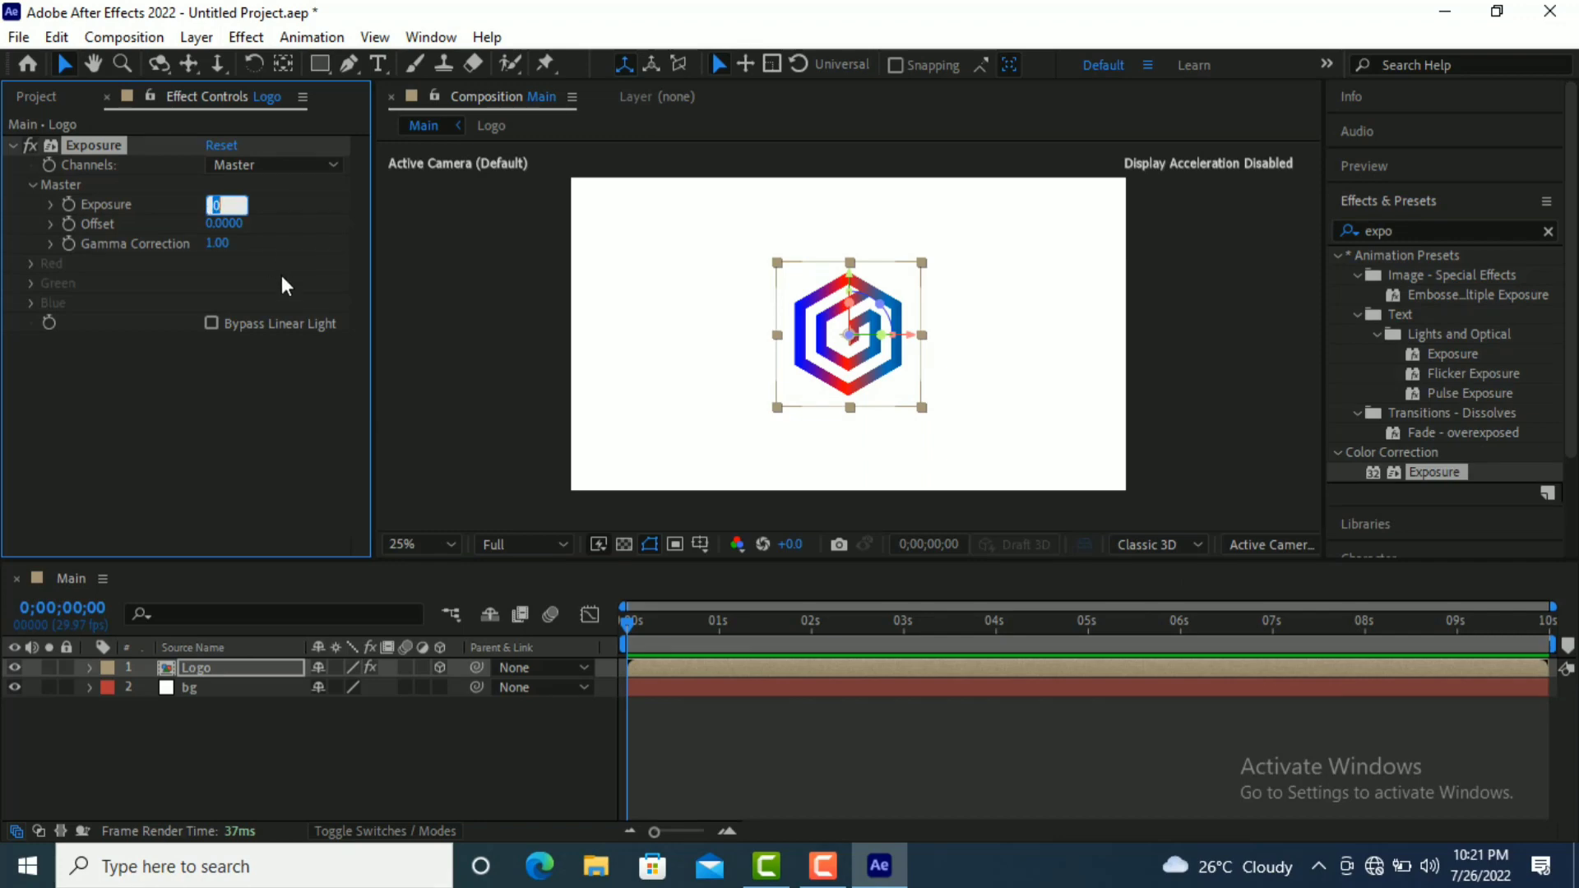
{"action": "type", "text": "-1"}
{"action": "key", "text": "Return"}
{"action": "left_click", "coordinate": [723, 709]}
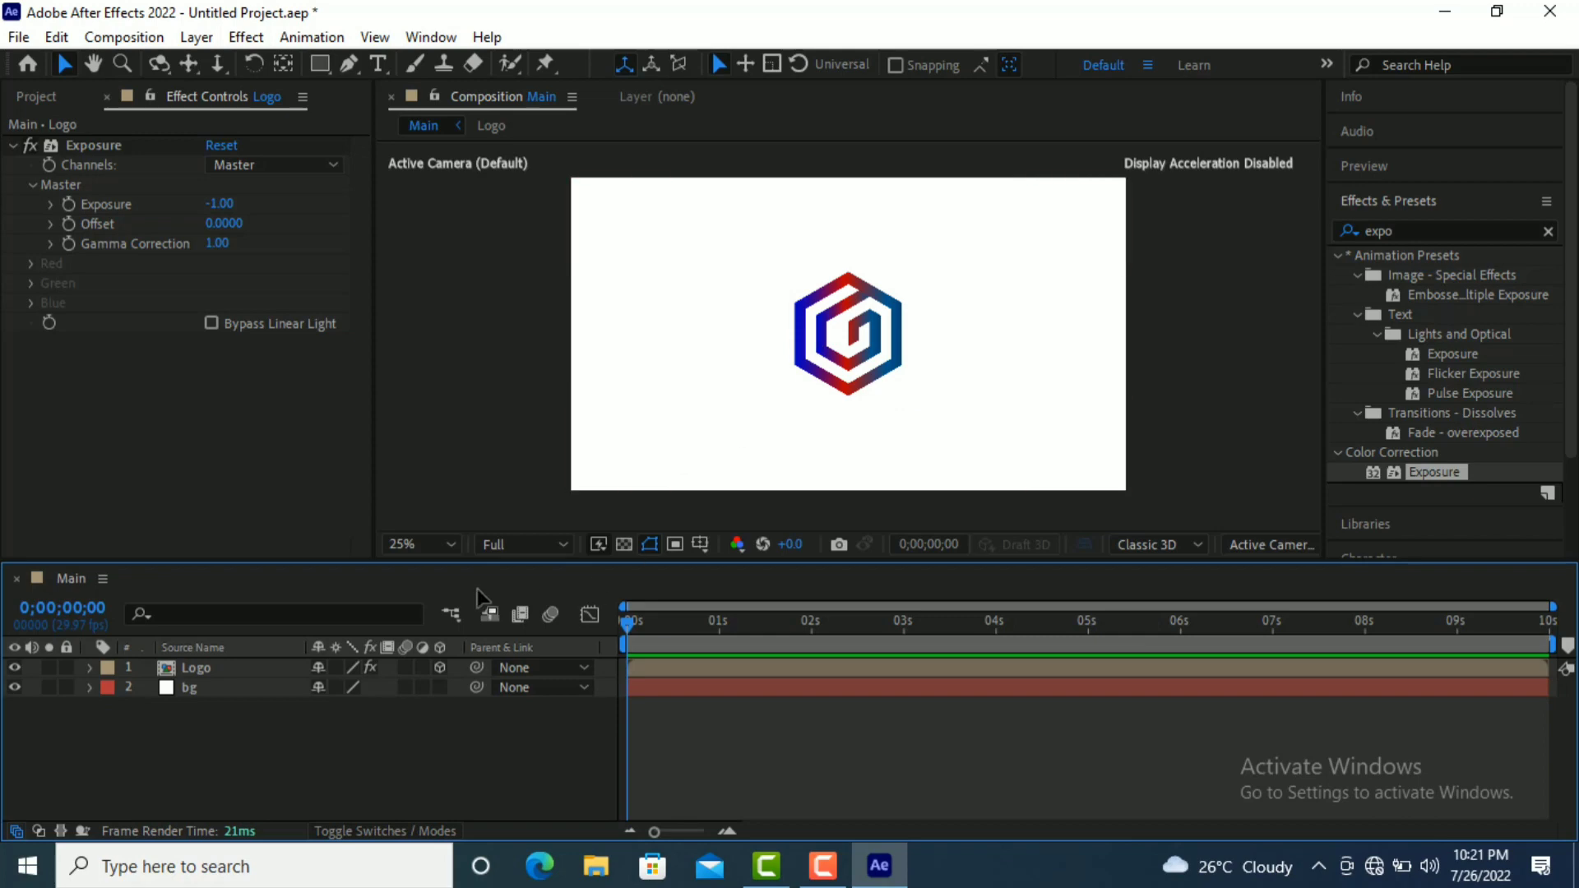
- Reveal the Logo layer's Position property and enable an expression on it
{"action": "left_click", "coordinate": [199, 667]}
{"action": "key", "text": "p"}
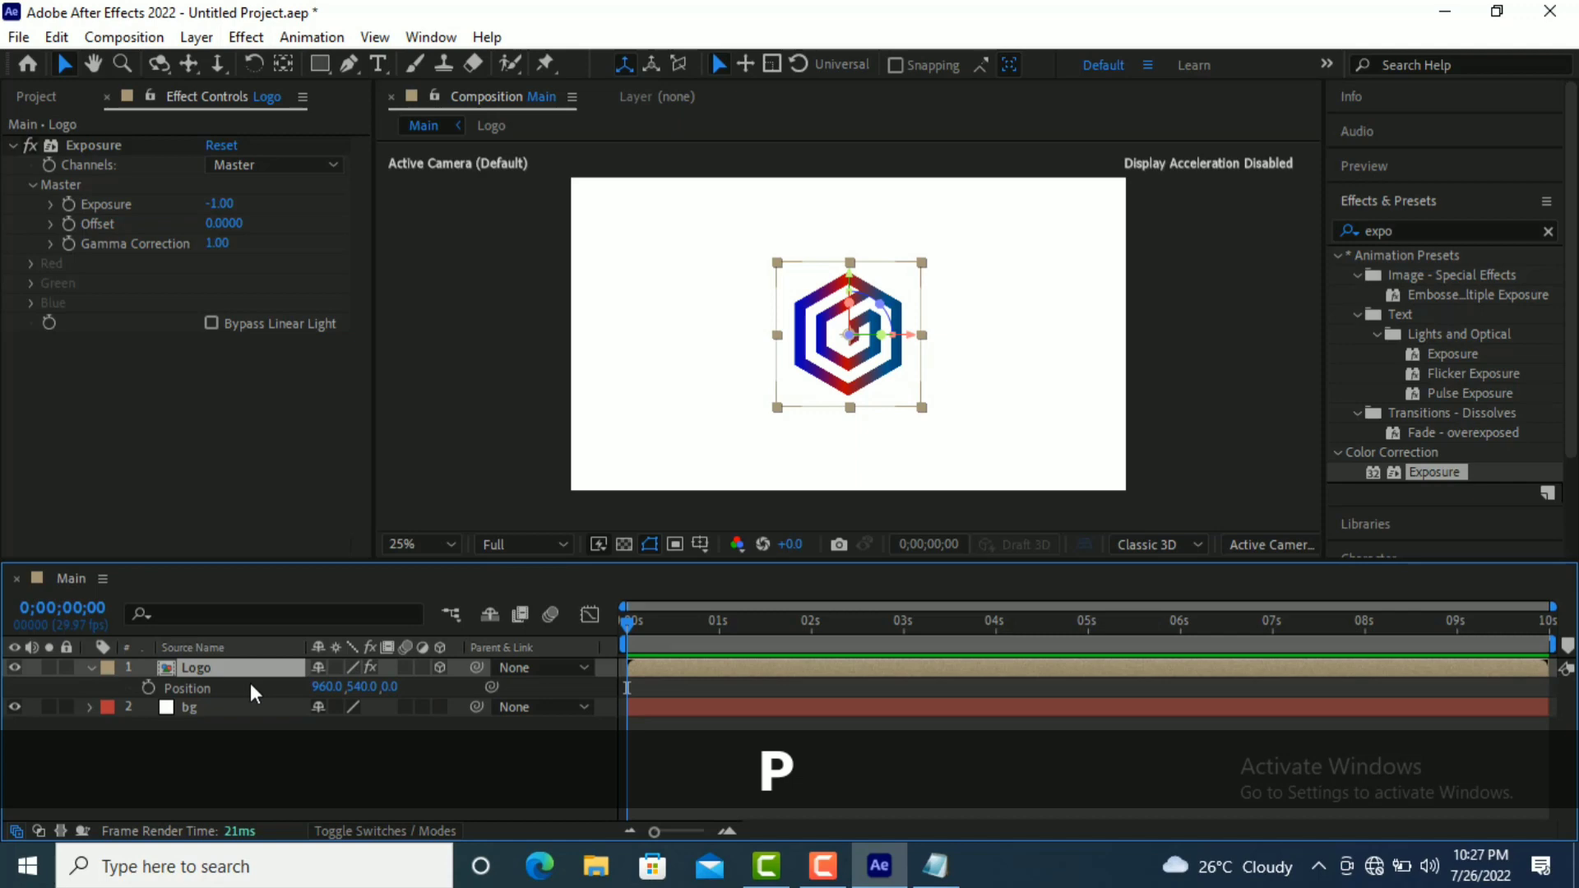
{"action": "left_click", "coordinate": [149, 689], "text": "alt"}
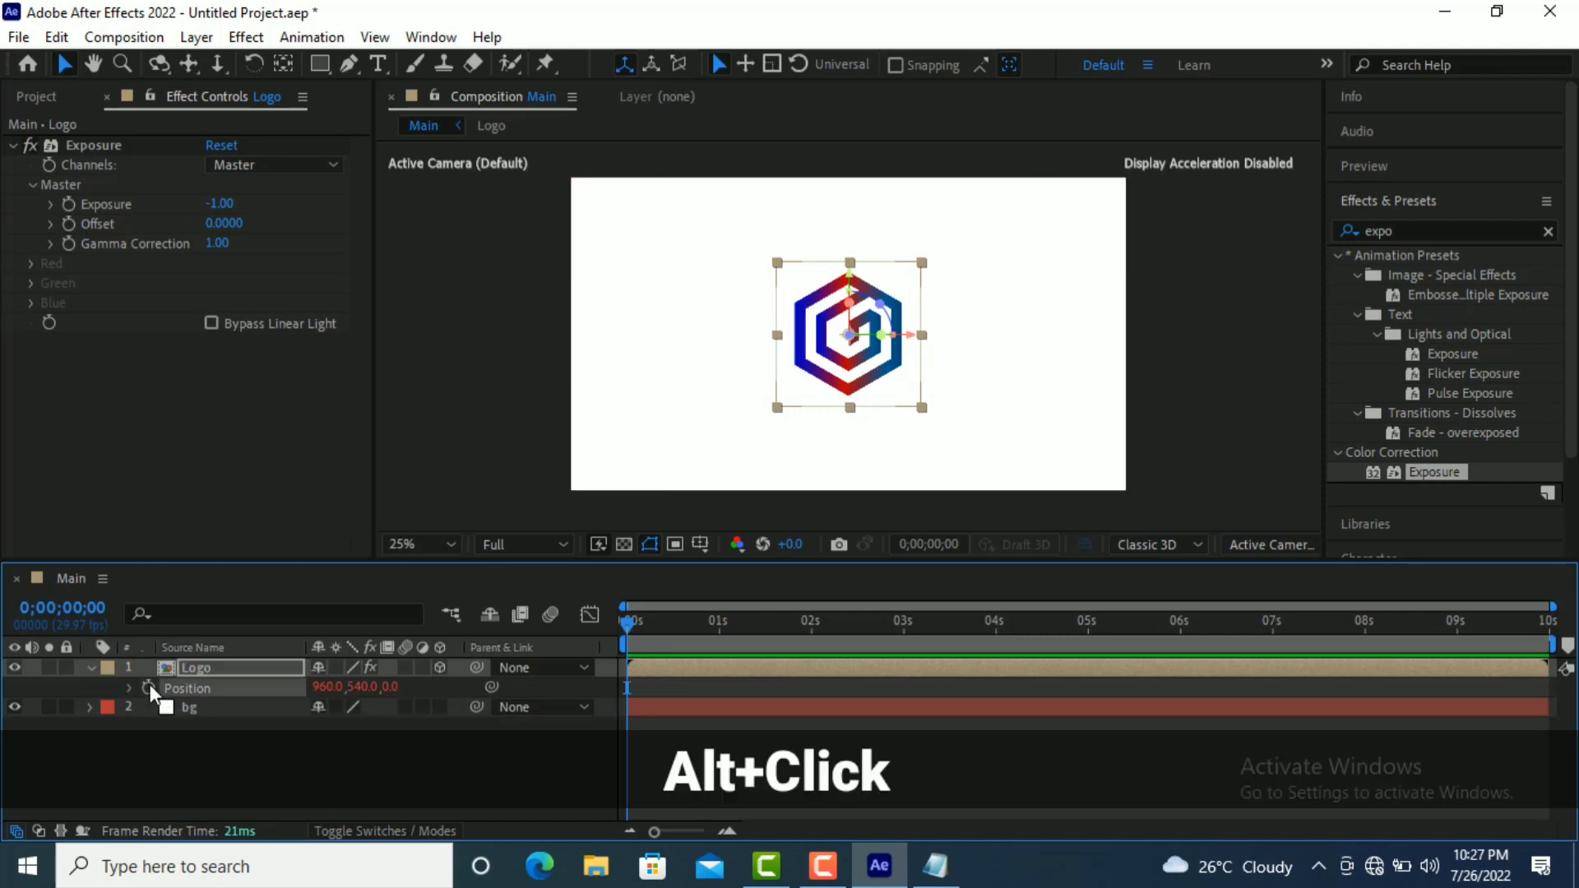
- Switch to Notepad, copy the expression [position[0], position[1], index], and minimize the note
{"action": "left_click", "coordinate": [937, 866]}
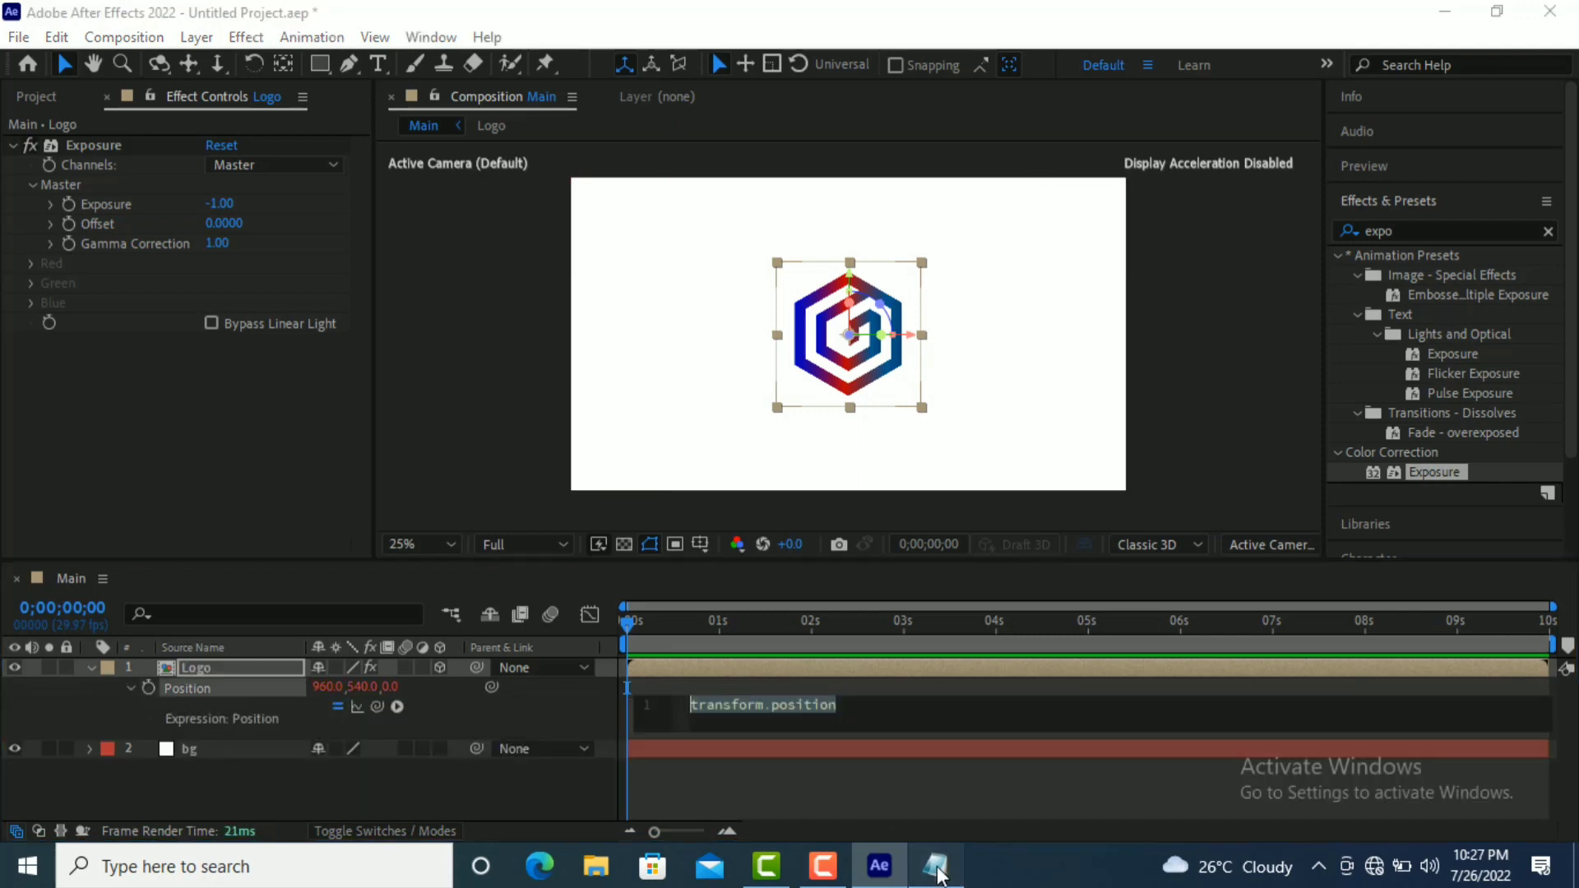
{"action": "left_click_drag", "start_coordinate": [444, 195], "coordinate": [128, 196]}
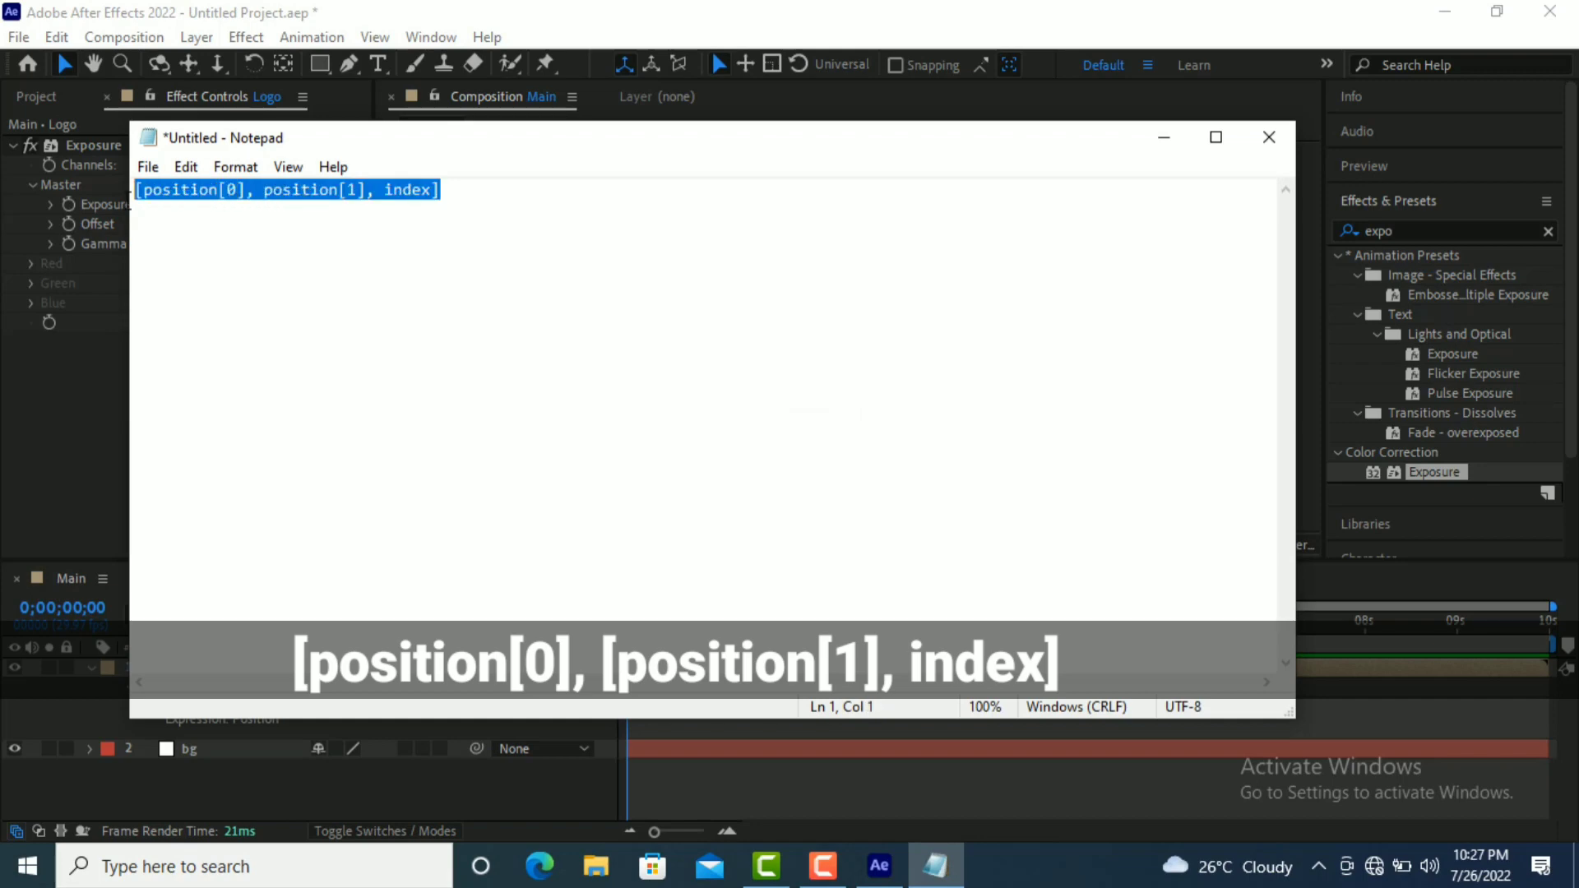
{"action": "right_click", "coordinate": [199, 192]}
{"action": "left_click", "coordinate": [247, 265]}
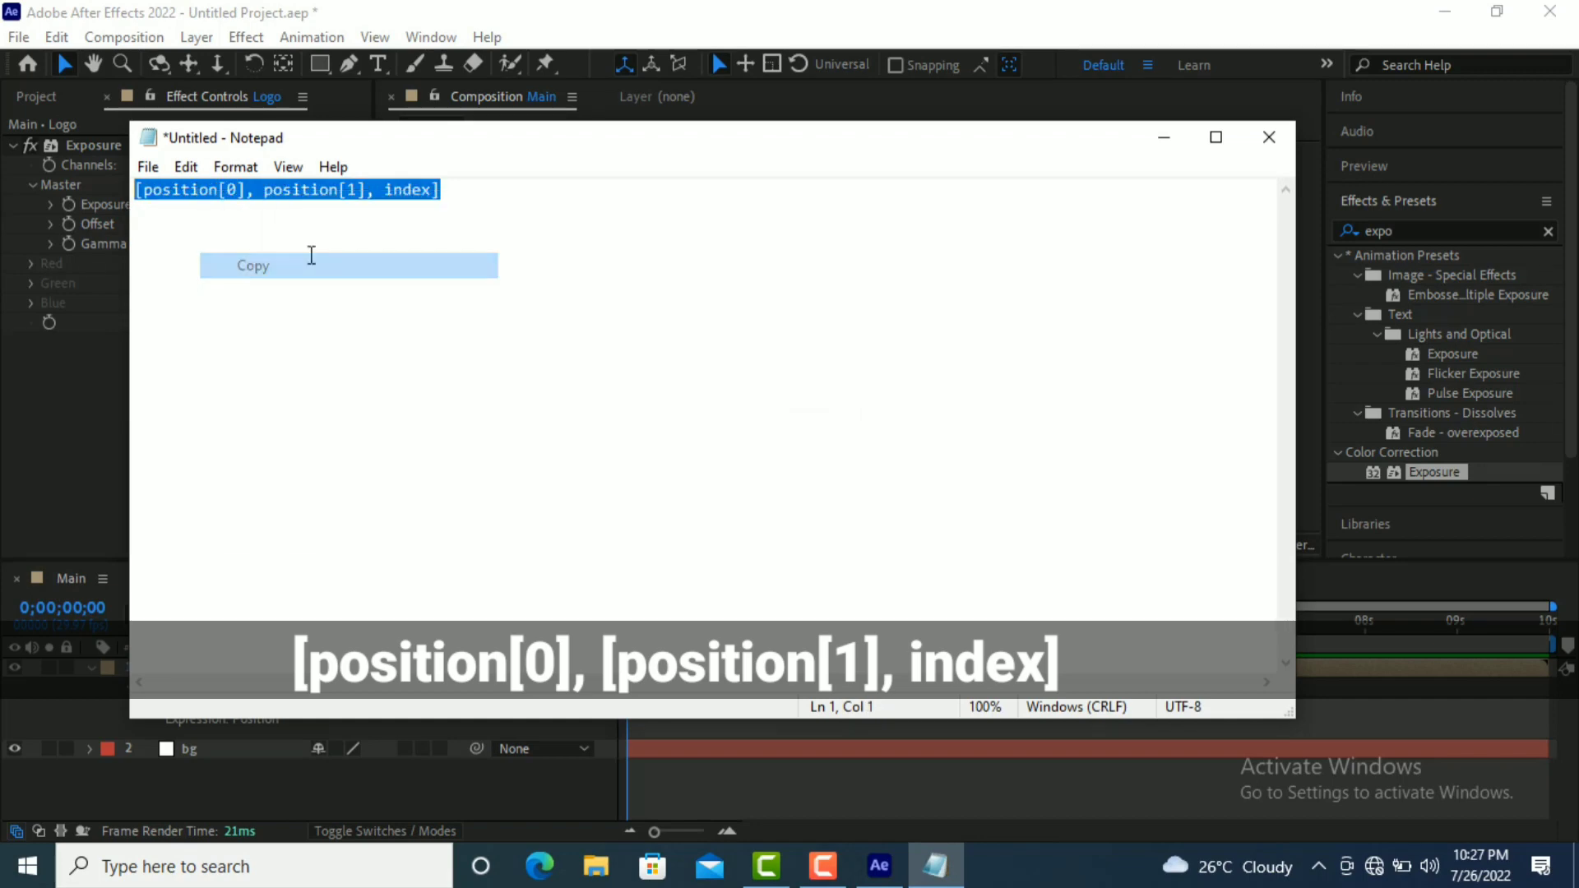
{"action": "left_click", "coordinate": [1163, 137]}
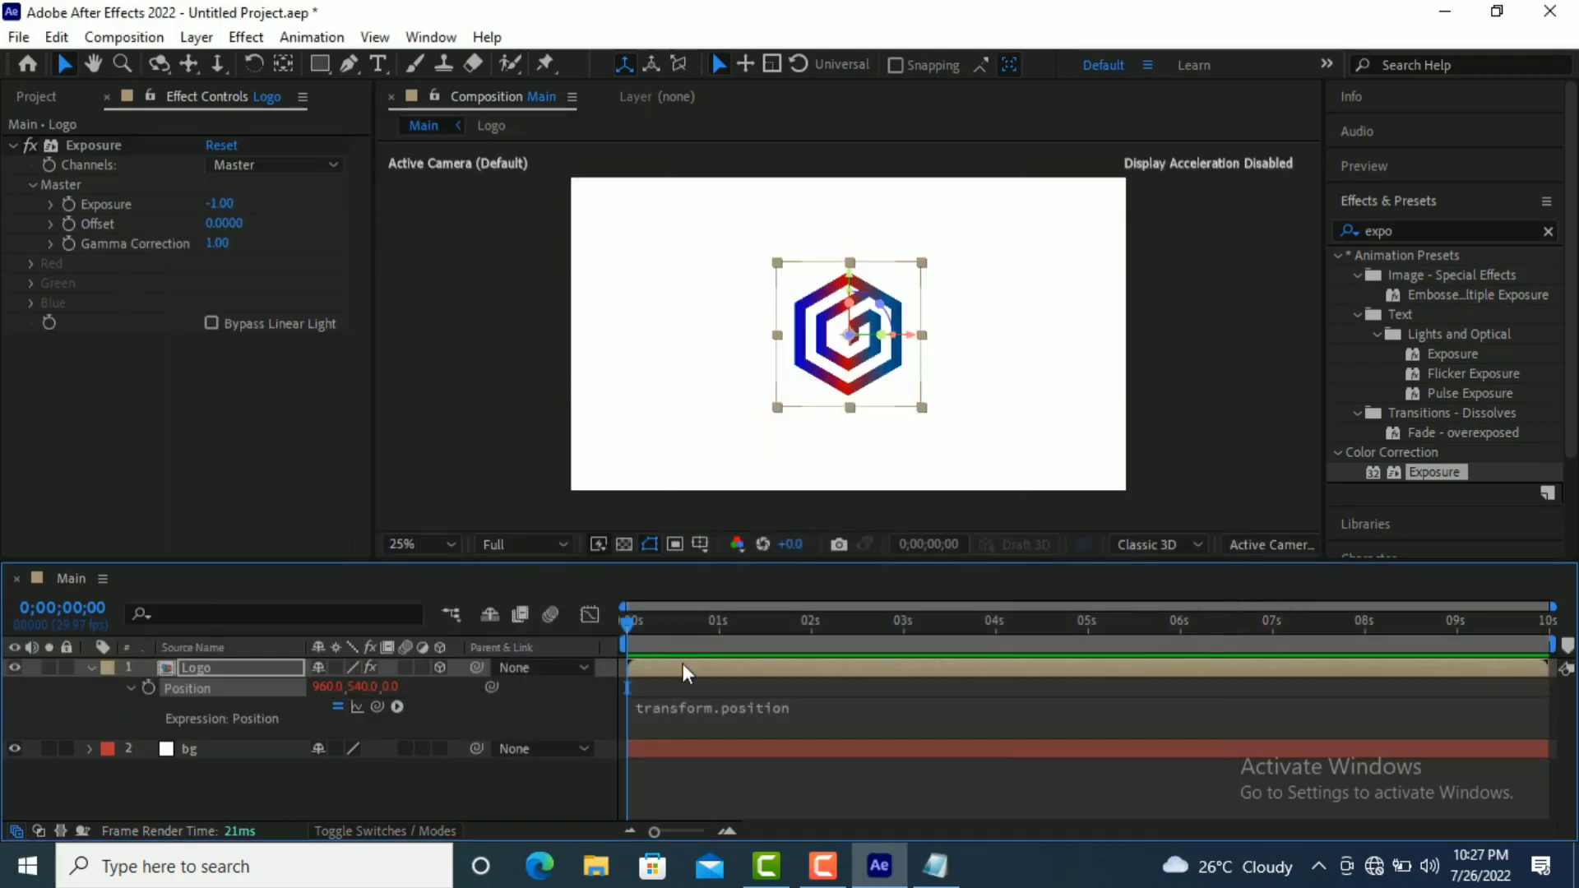
- Replace the Logo layer's default Position expression with the copied [position[0], position[1], index]
{"action": "left_click", "coordinate": [728, 702]}
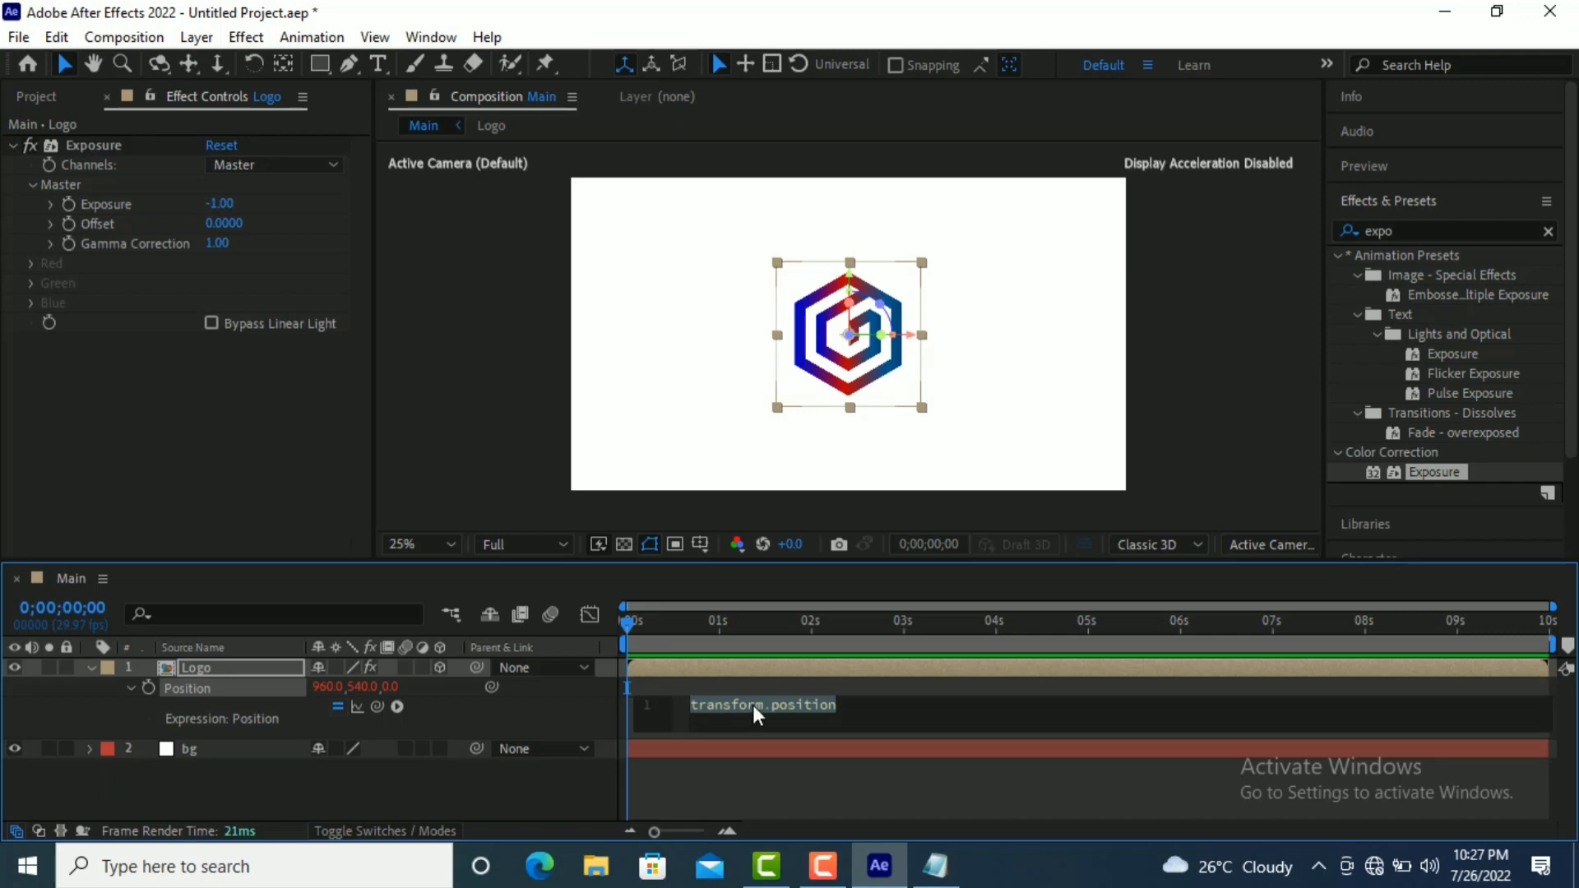
{"action": "key", "text": "ctrl+v"}
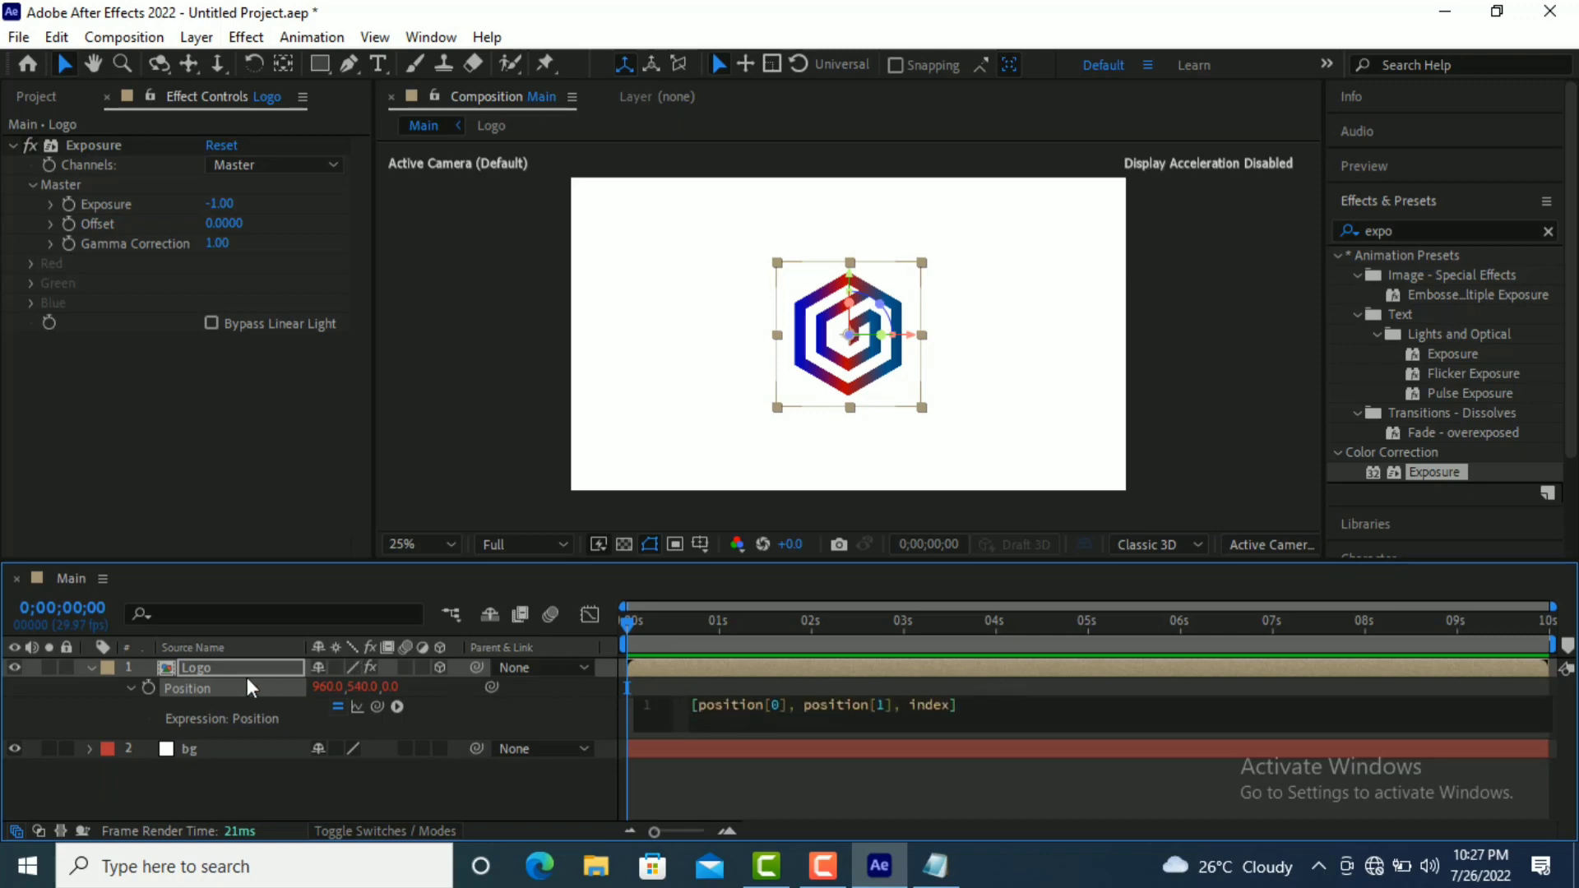
{"action": "left_click", "coordinate": [224, 670]}
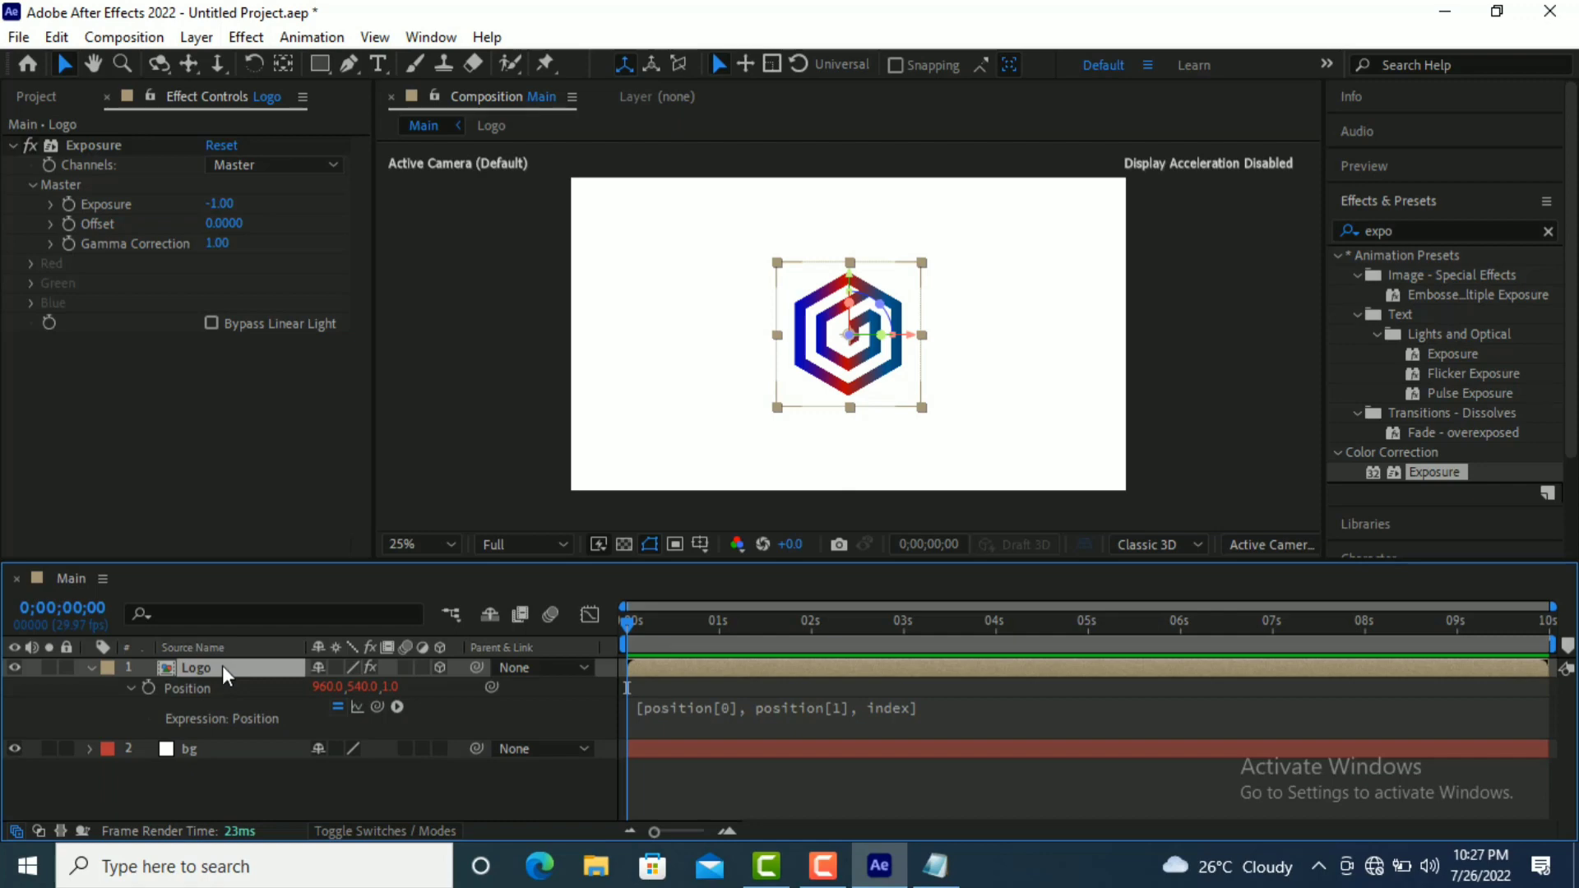
- Collapse the Logo layer's properties and duplicate it repeatedly to build a stack of 25 Logo layers
{"action": "left_click", "coordinate": [91, 666]}
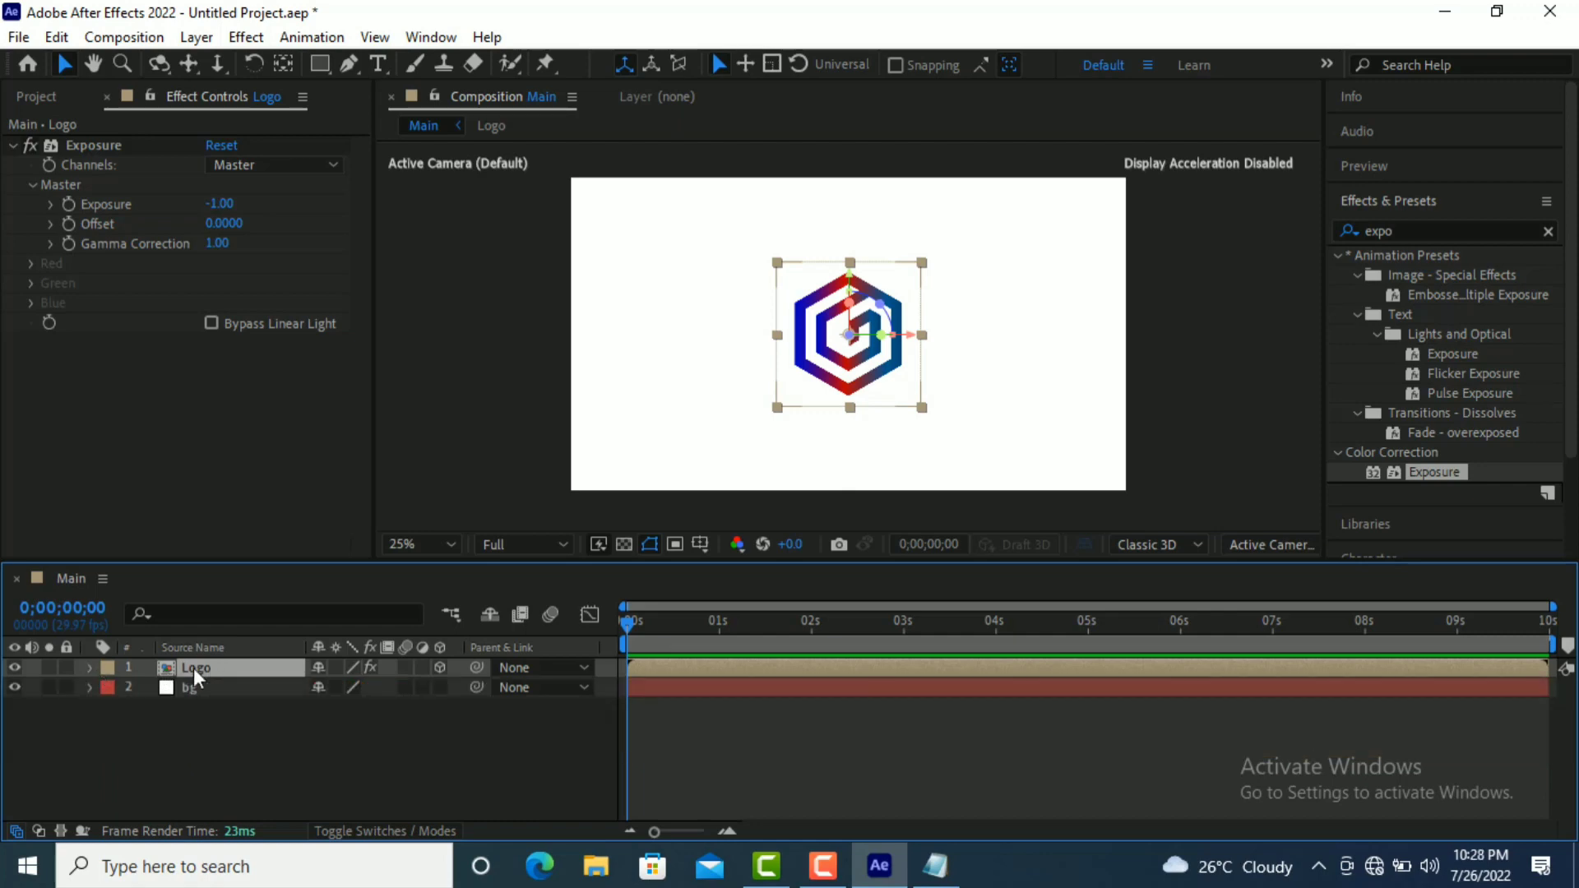
{"action": "left_click", "coordinate": [57, 37]}
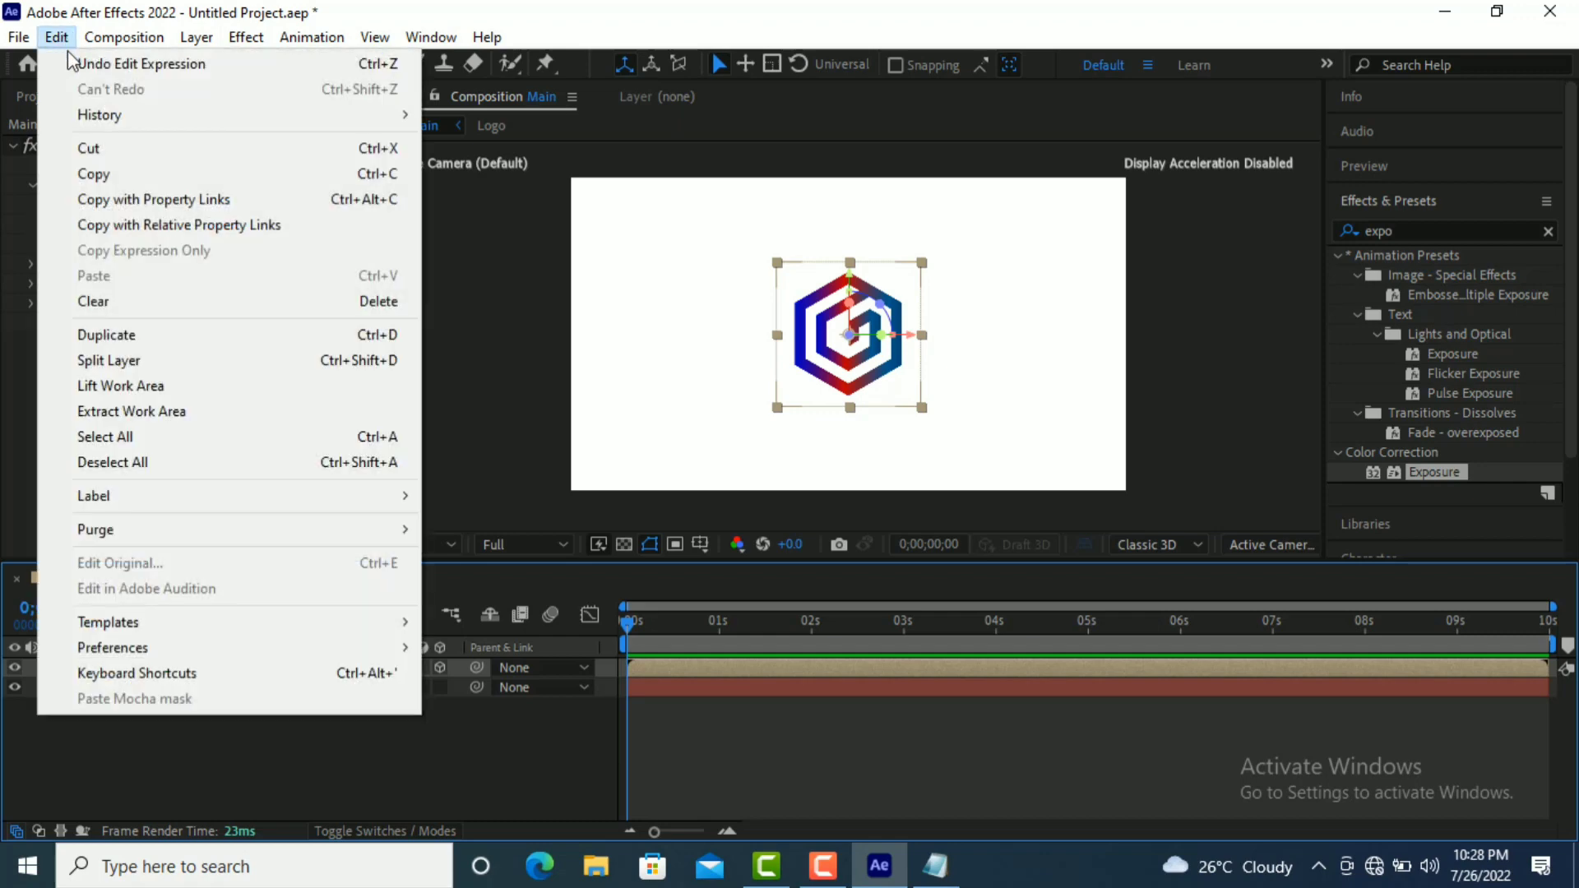
{"action": "left_click", "coordinate": [134, 336]}
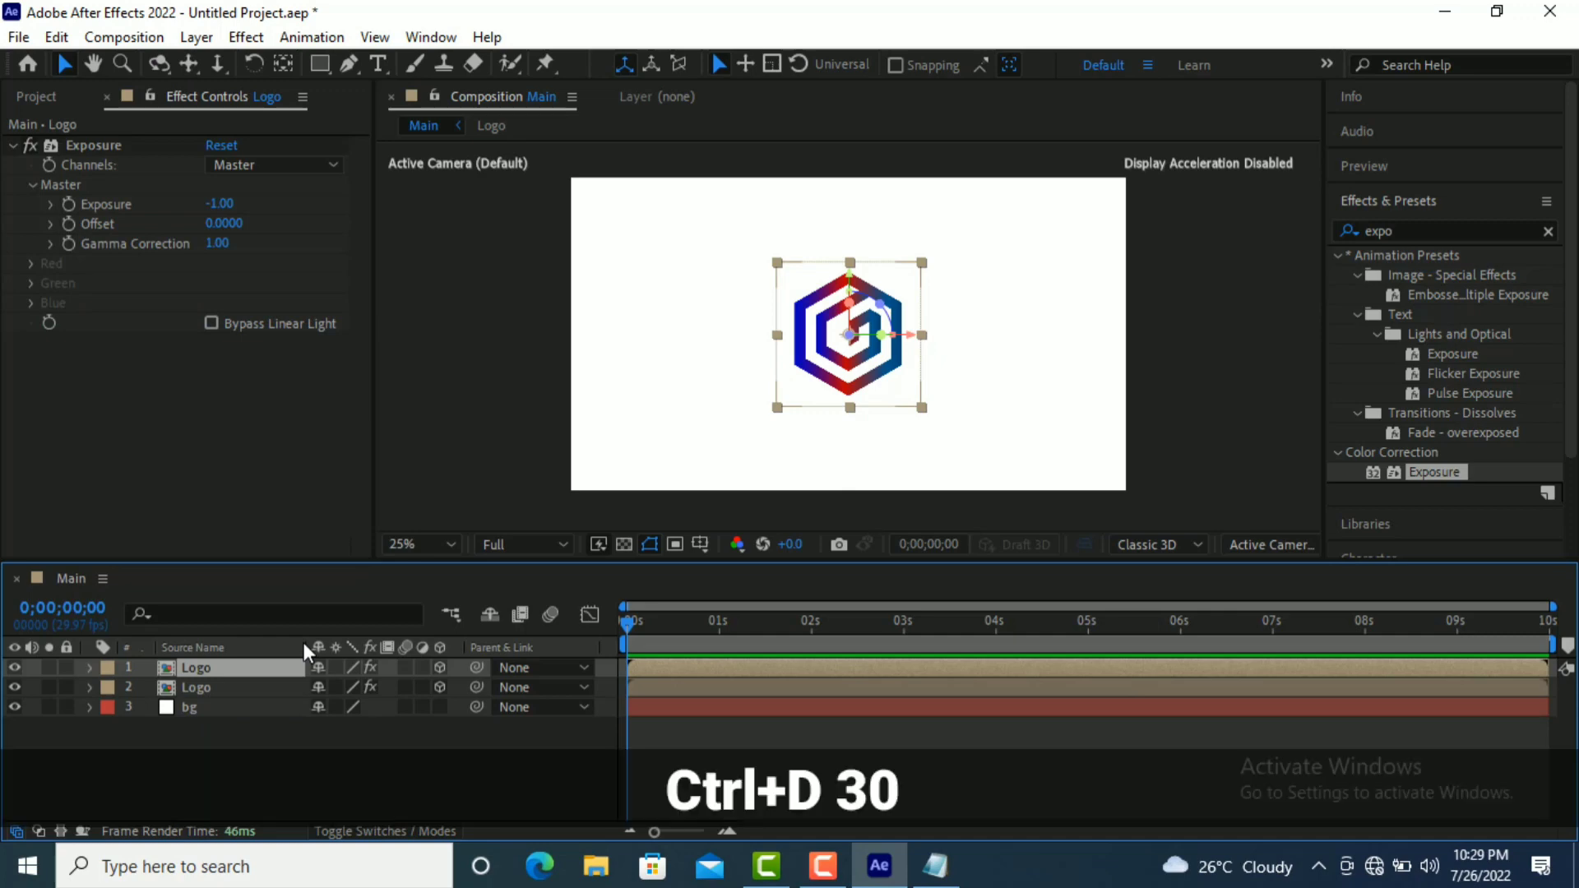
{"action": "key", "text": "ctrl+d"}
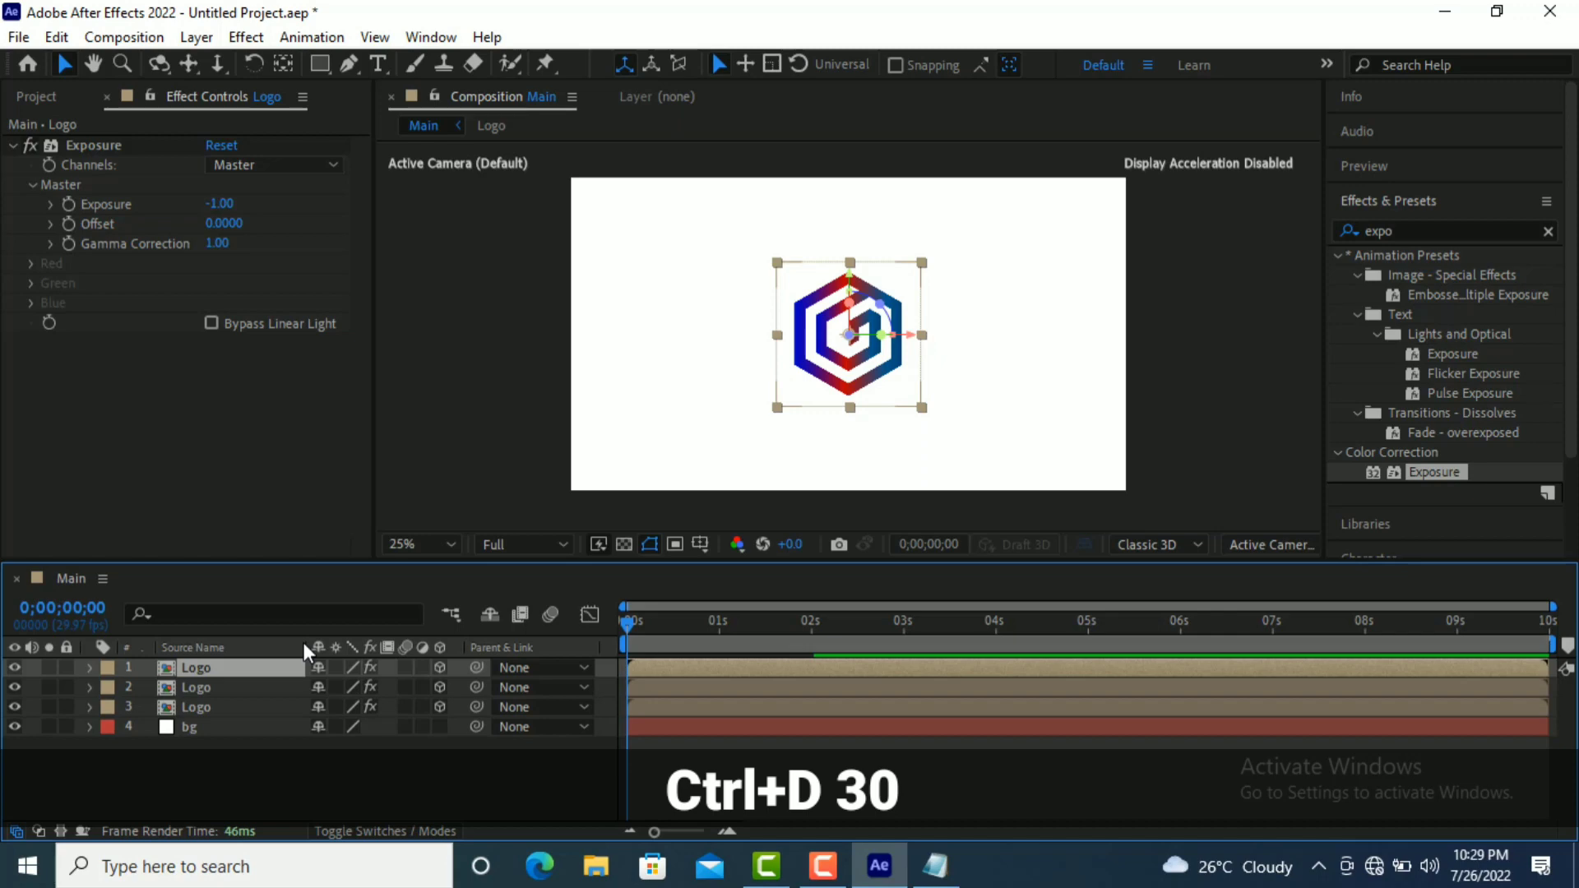
{"action": "key", "text": "ctrl+d"}
{"action": "key", "text": "ctrl+d"}
{"action": "key", "text": "ctrl+d"}
{"action": "key", "text": "ctrl+d"}
{"action": "key", "text": "ctrl+d"}
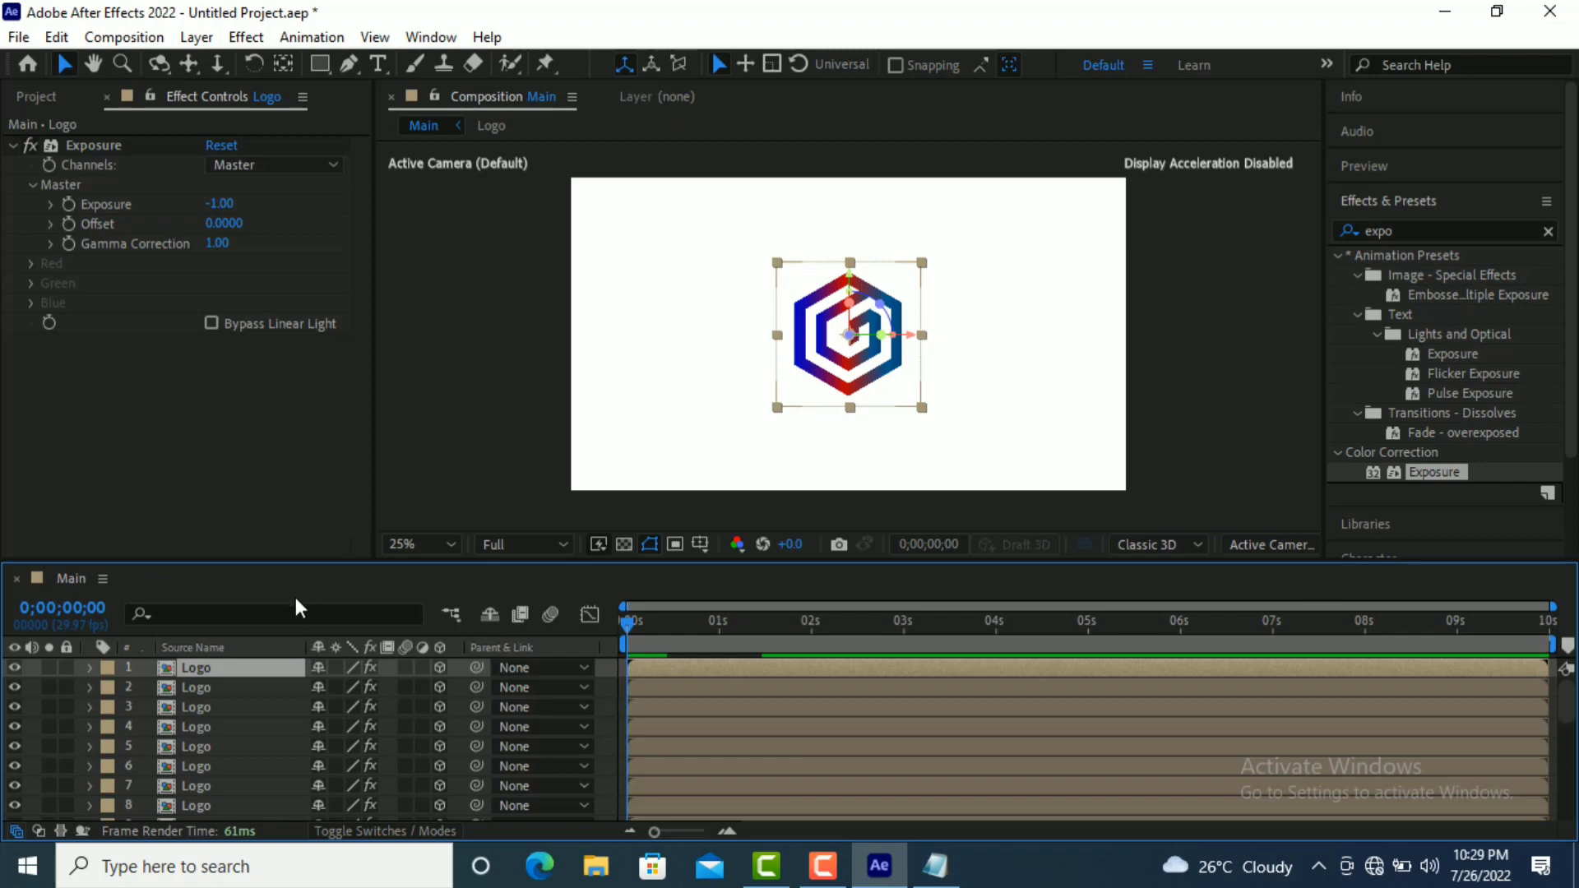
{"action": "mouse_move", "coordinate": [1562, 699]}
{"action": "left_mouse_down"}
{"action": "mouse_move", "coordinate": [1570, 814]}
{"action": "mouse_move", "coordinate": [1568, 687]}
{"action": "left_mouse_up"}
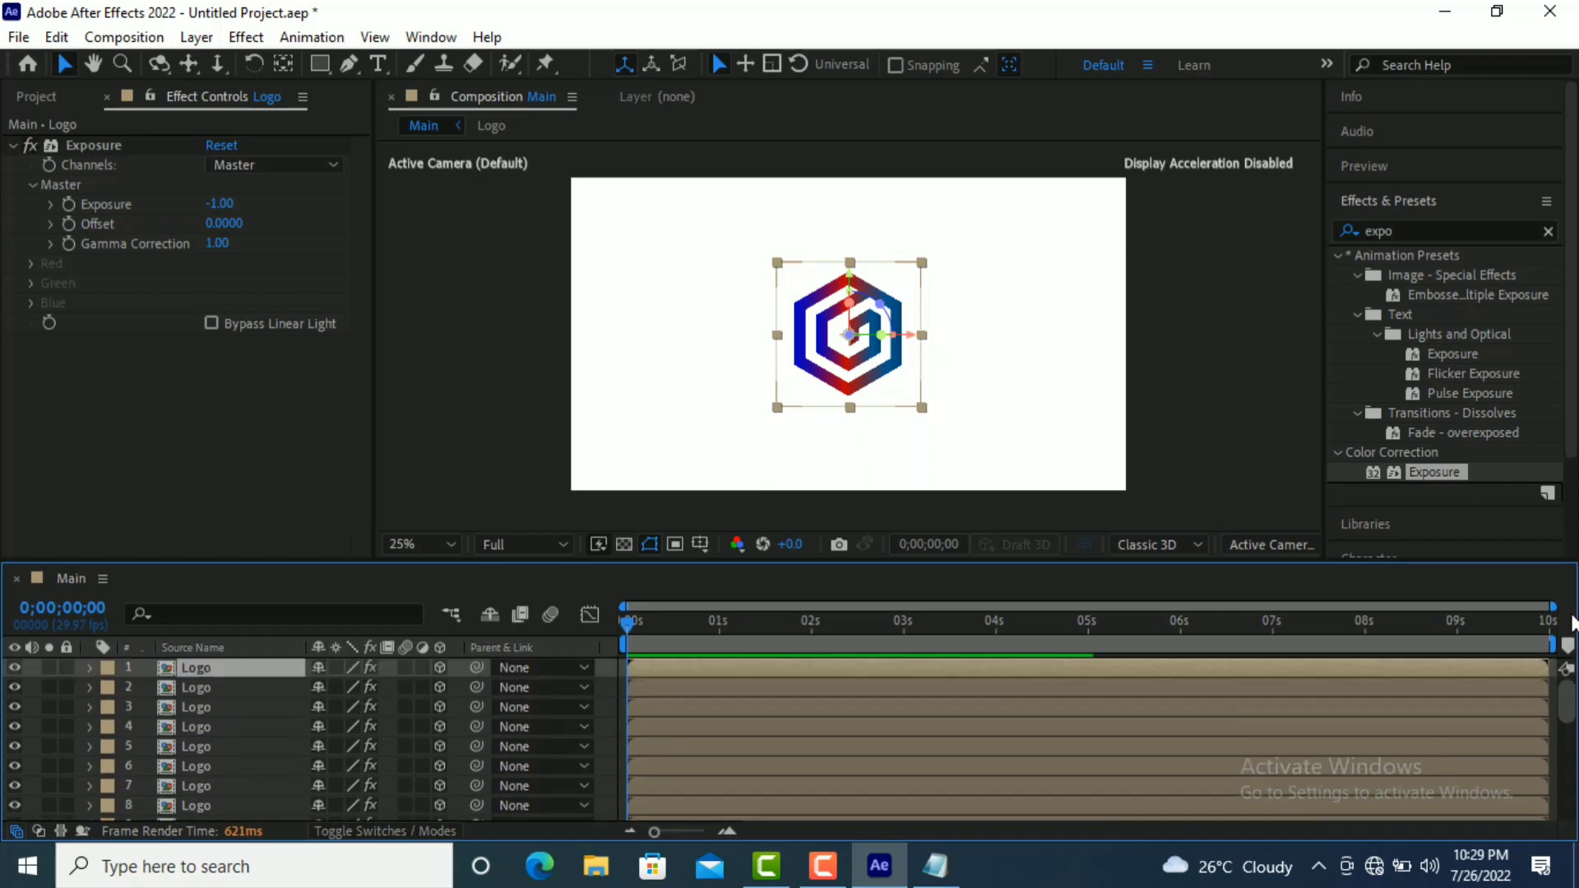
- Remove the Exposure effect from the topmost Logo layer only
{"action": "left_click", "coordinate": [196, 685]}
{"action": "left_click", "coordinate": [201, 664]}
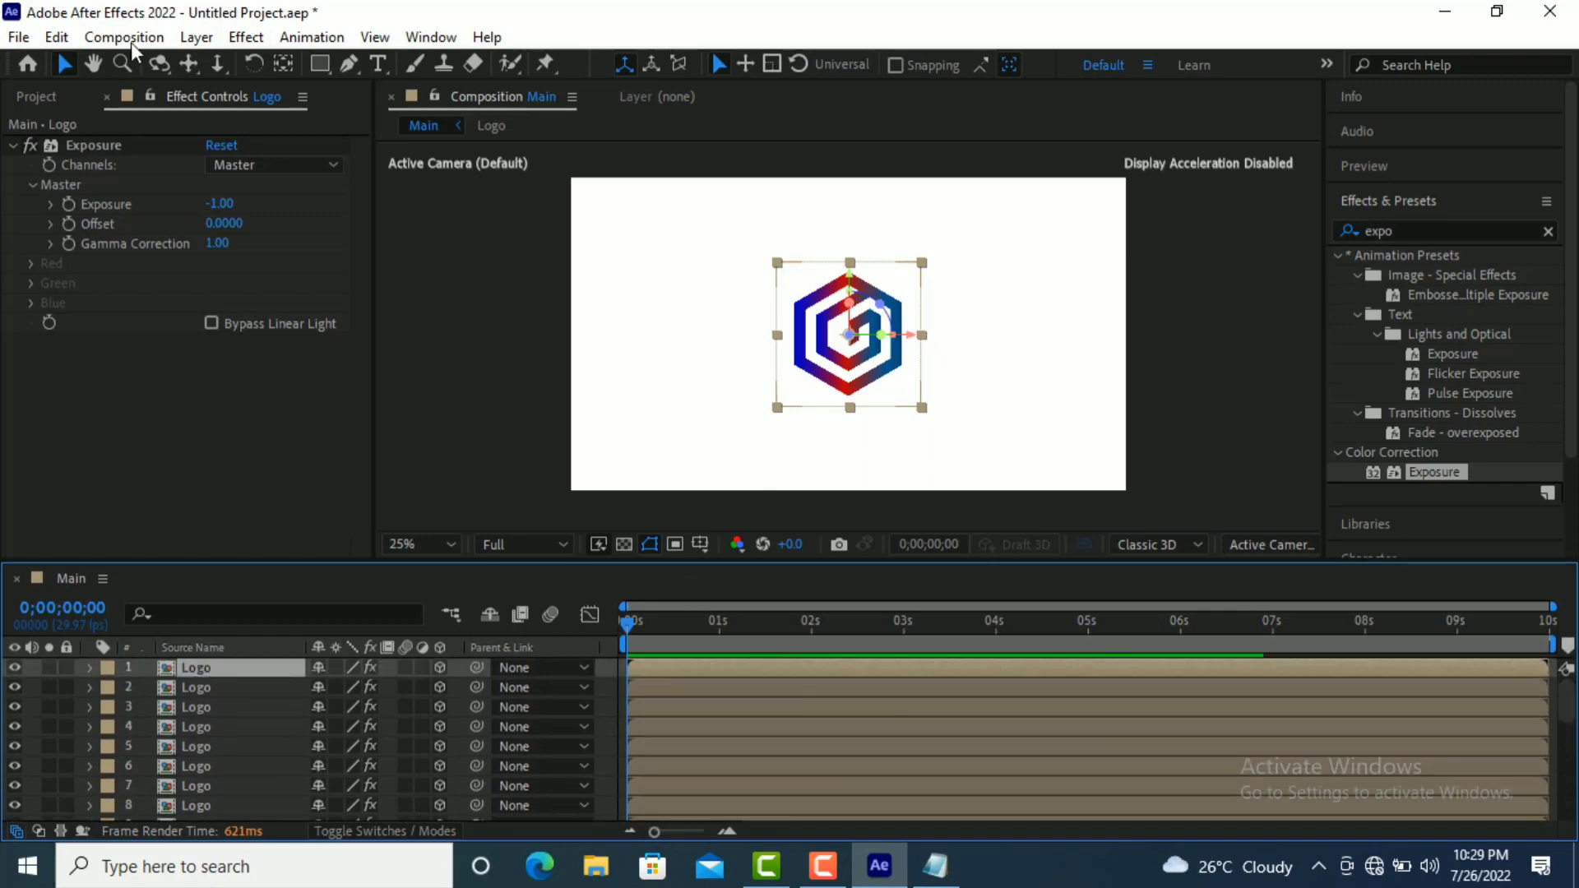
{"action": "left_click", "coordinate": [97, 143]}
{"action": "key", "text": "Delete"}
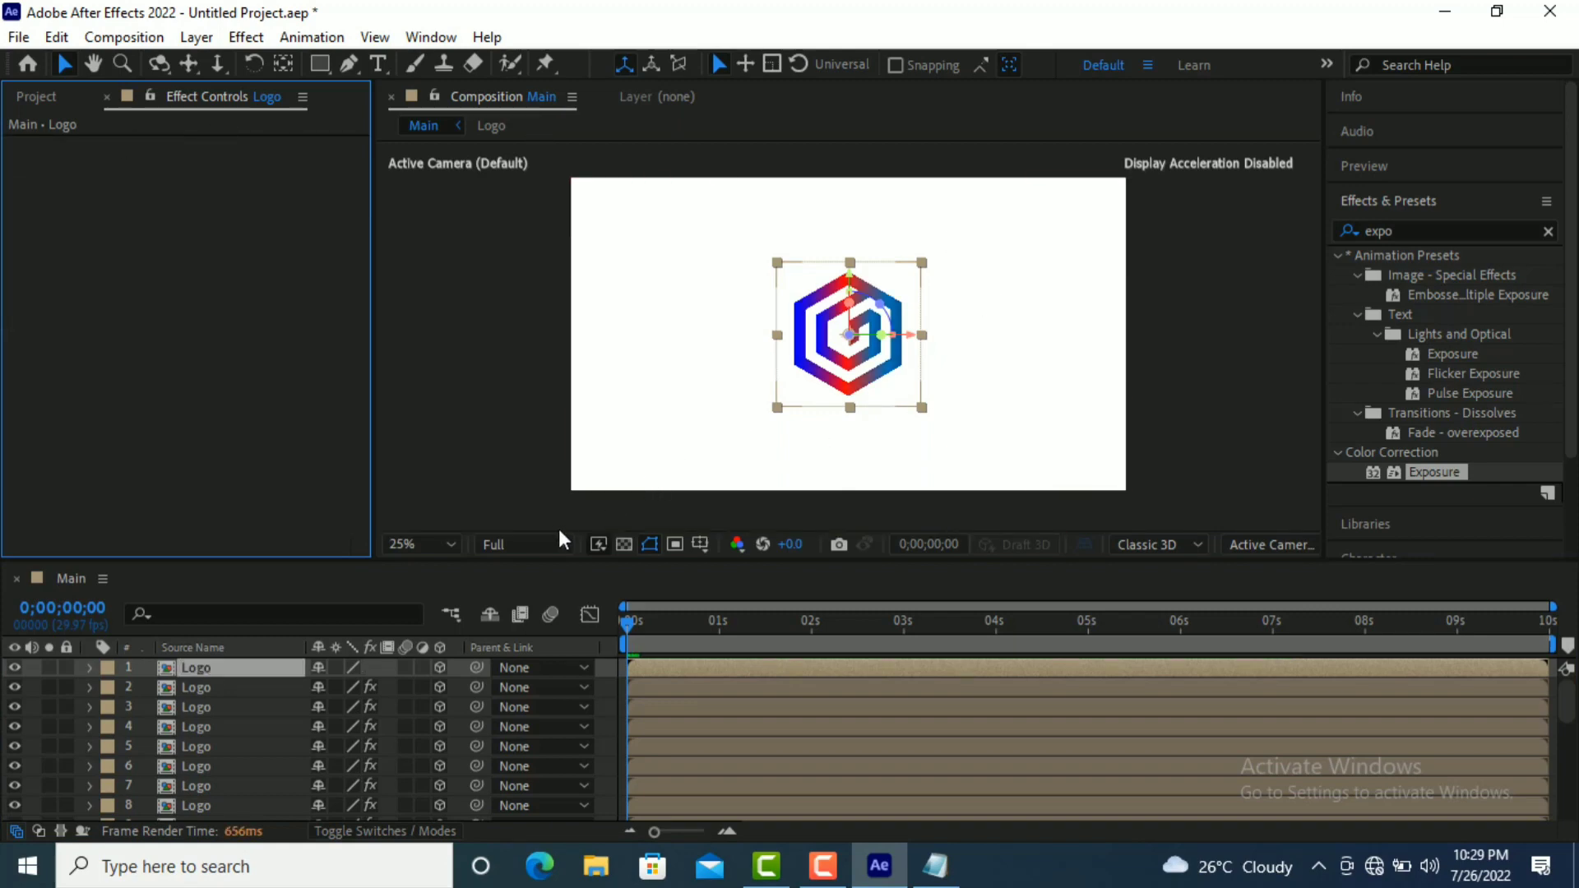
- Set the composition preview resolution to Half and deselect all layers
{"action": "left_click", "coordinate": [543, 544]}
{"action": "left_click", "coordinate": [511, 624]}
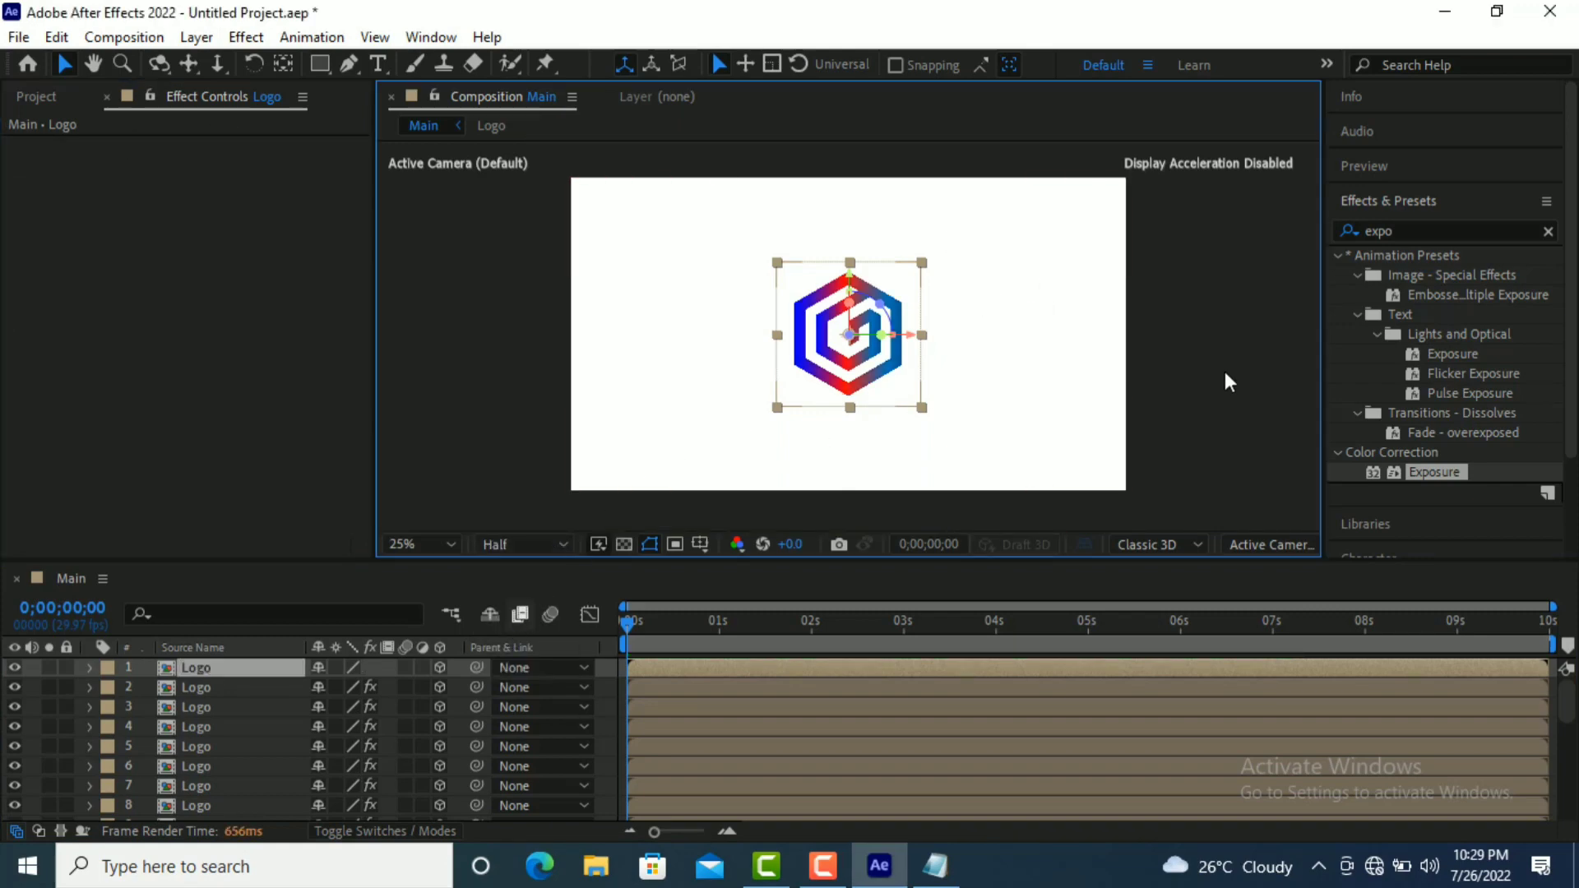
{"action": "left_click", "coordinate": [1184, 392]}
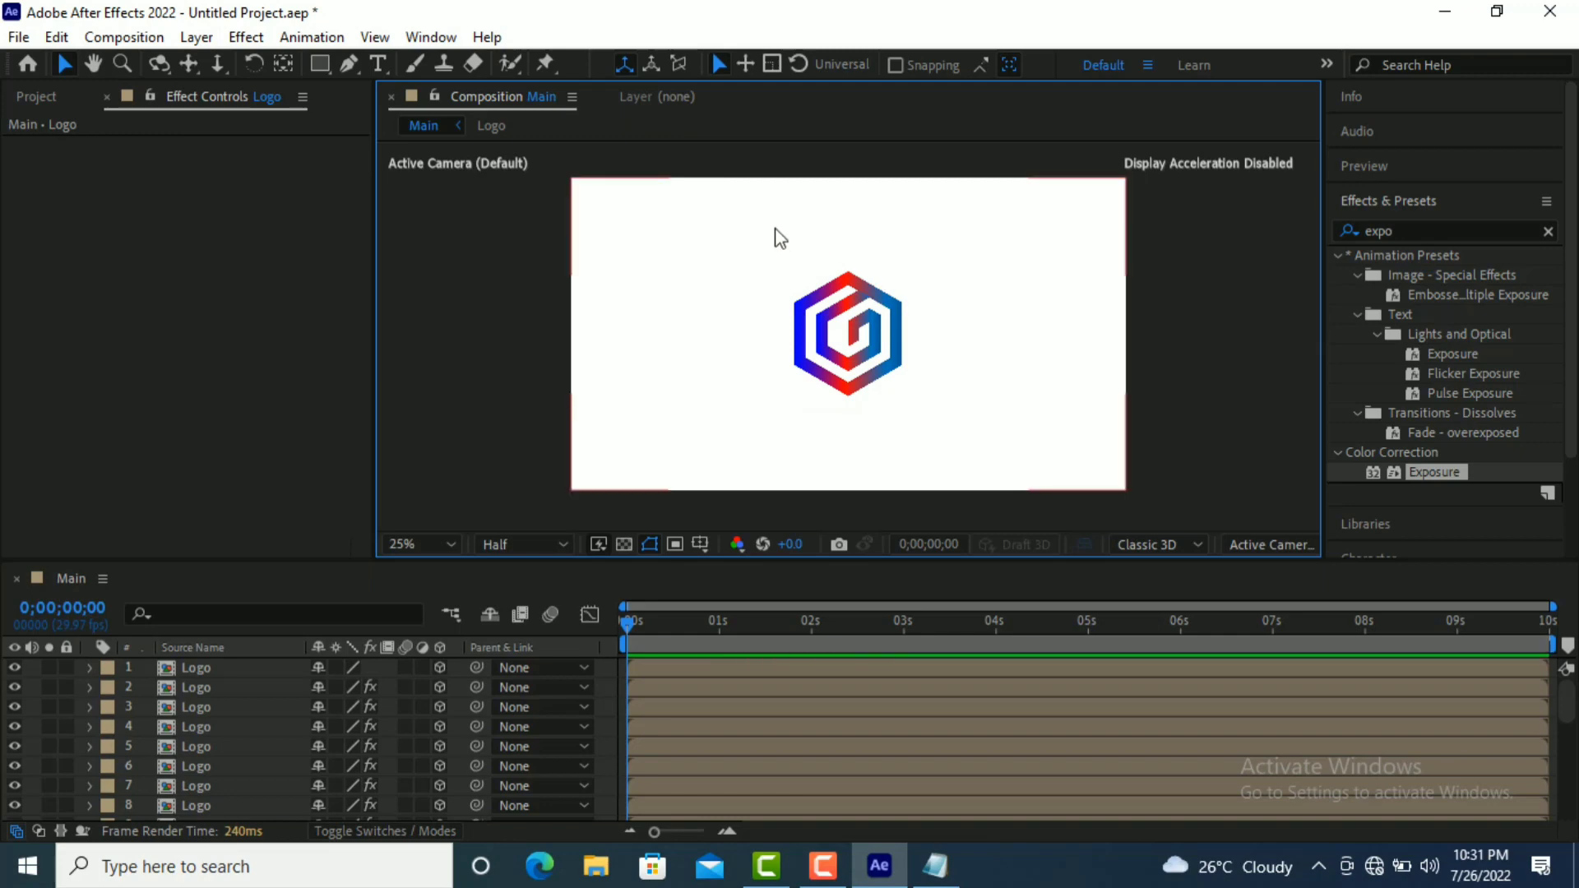
- Create a two-node 35mm camera named Camera 1 and orbit it sideways to view the logo stack's depth
{"action": "left_click", "coordinate": [196, 37]}
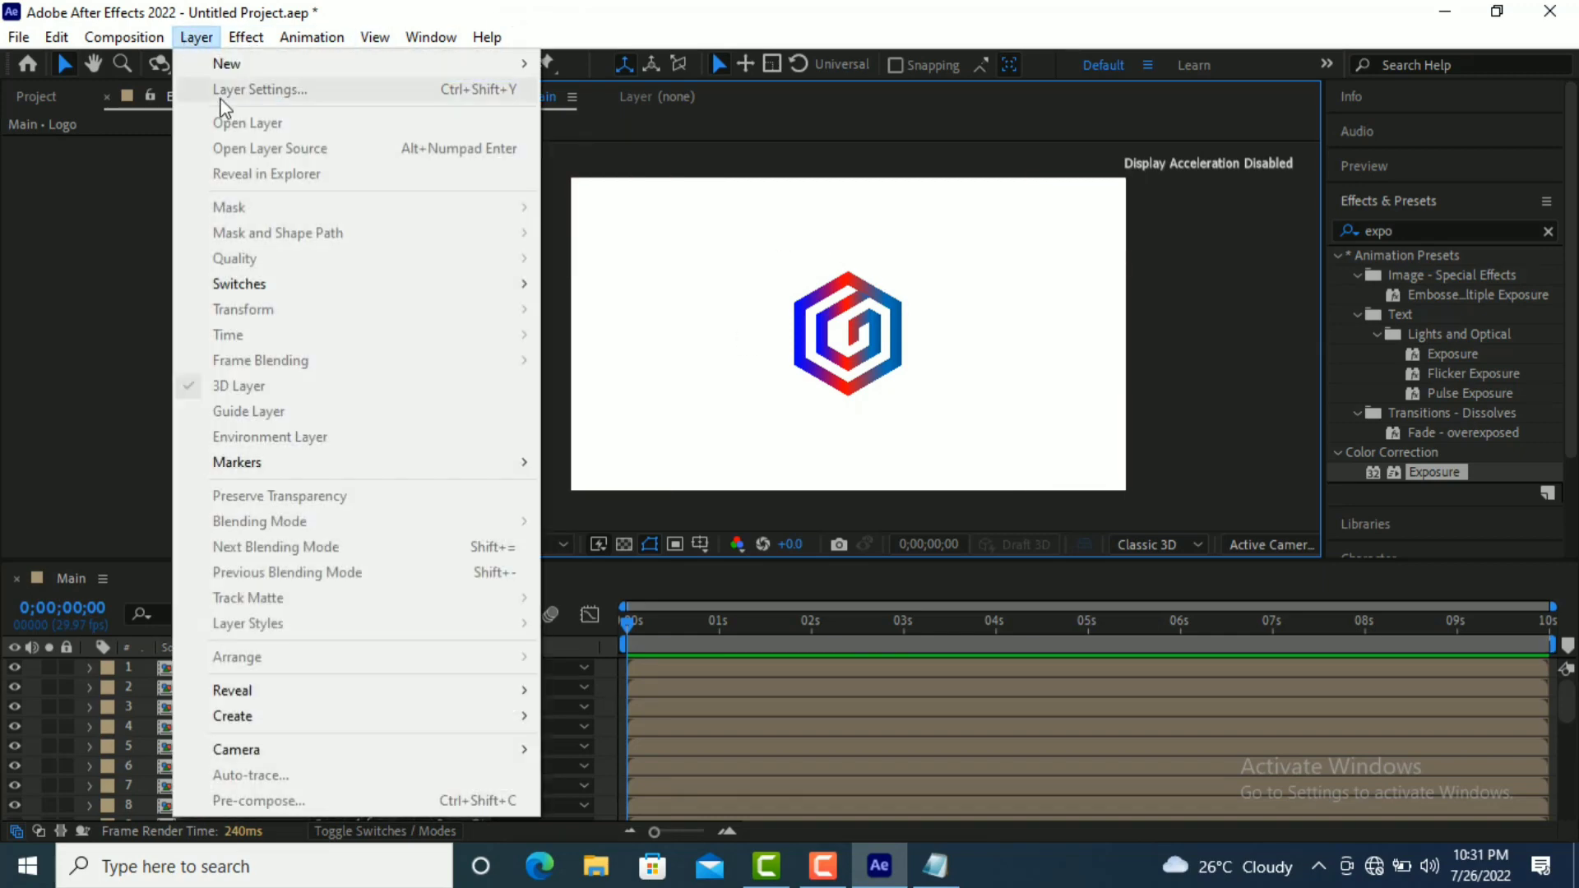
{"action": "mouse_move", "coordinate": [236, 69]}
{"action": "left_click", "coordinate": [649, 141]}
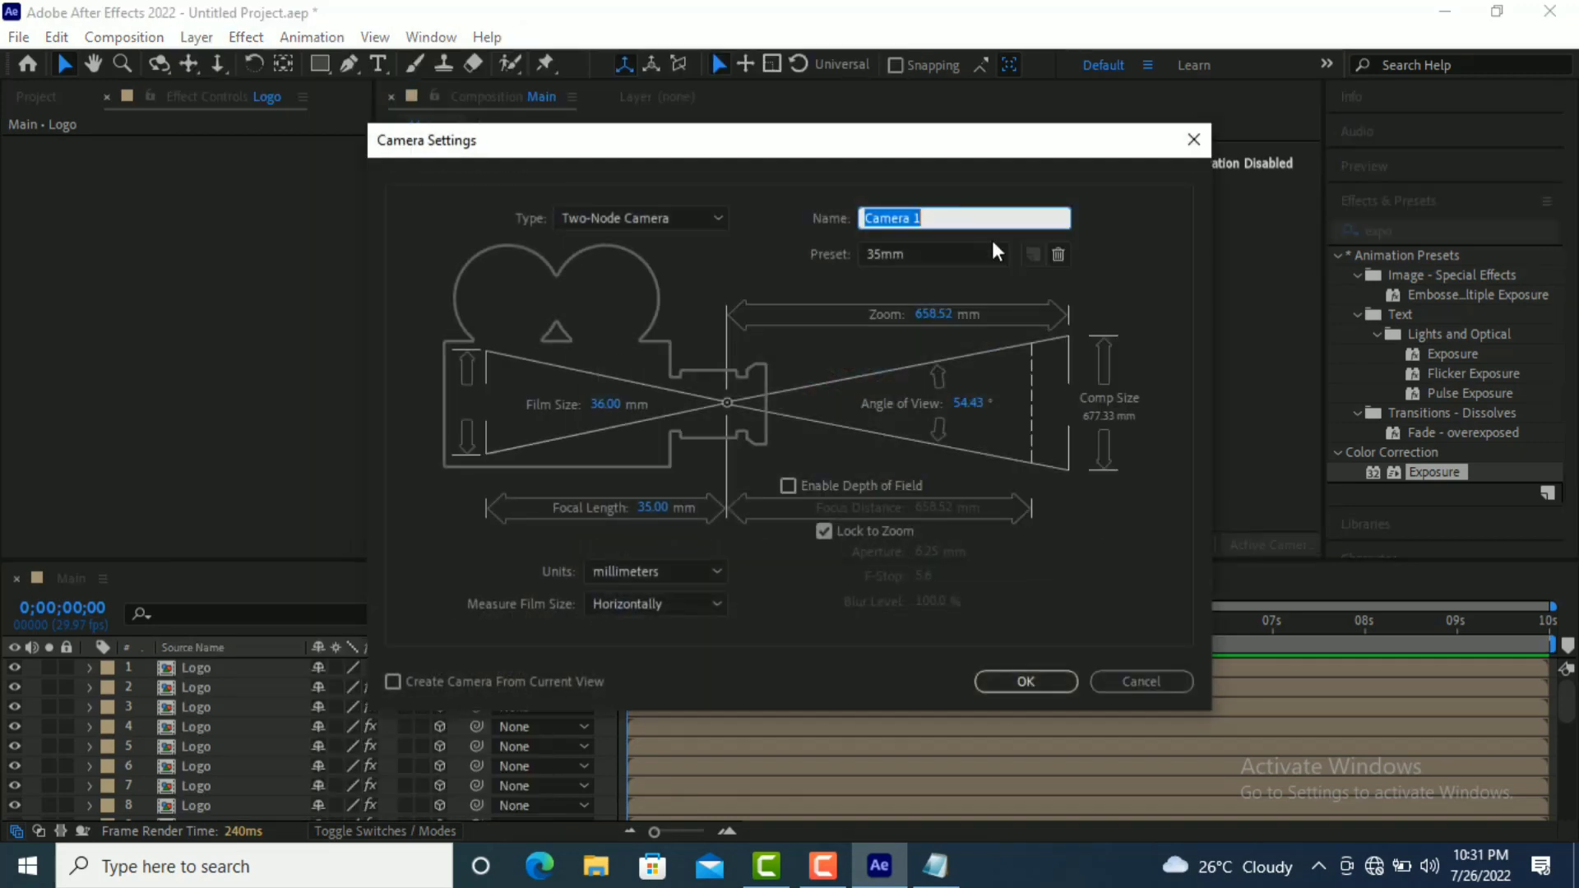
{"action": "left_click", "coordinate": [1010, 676]}
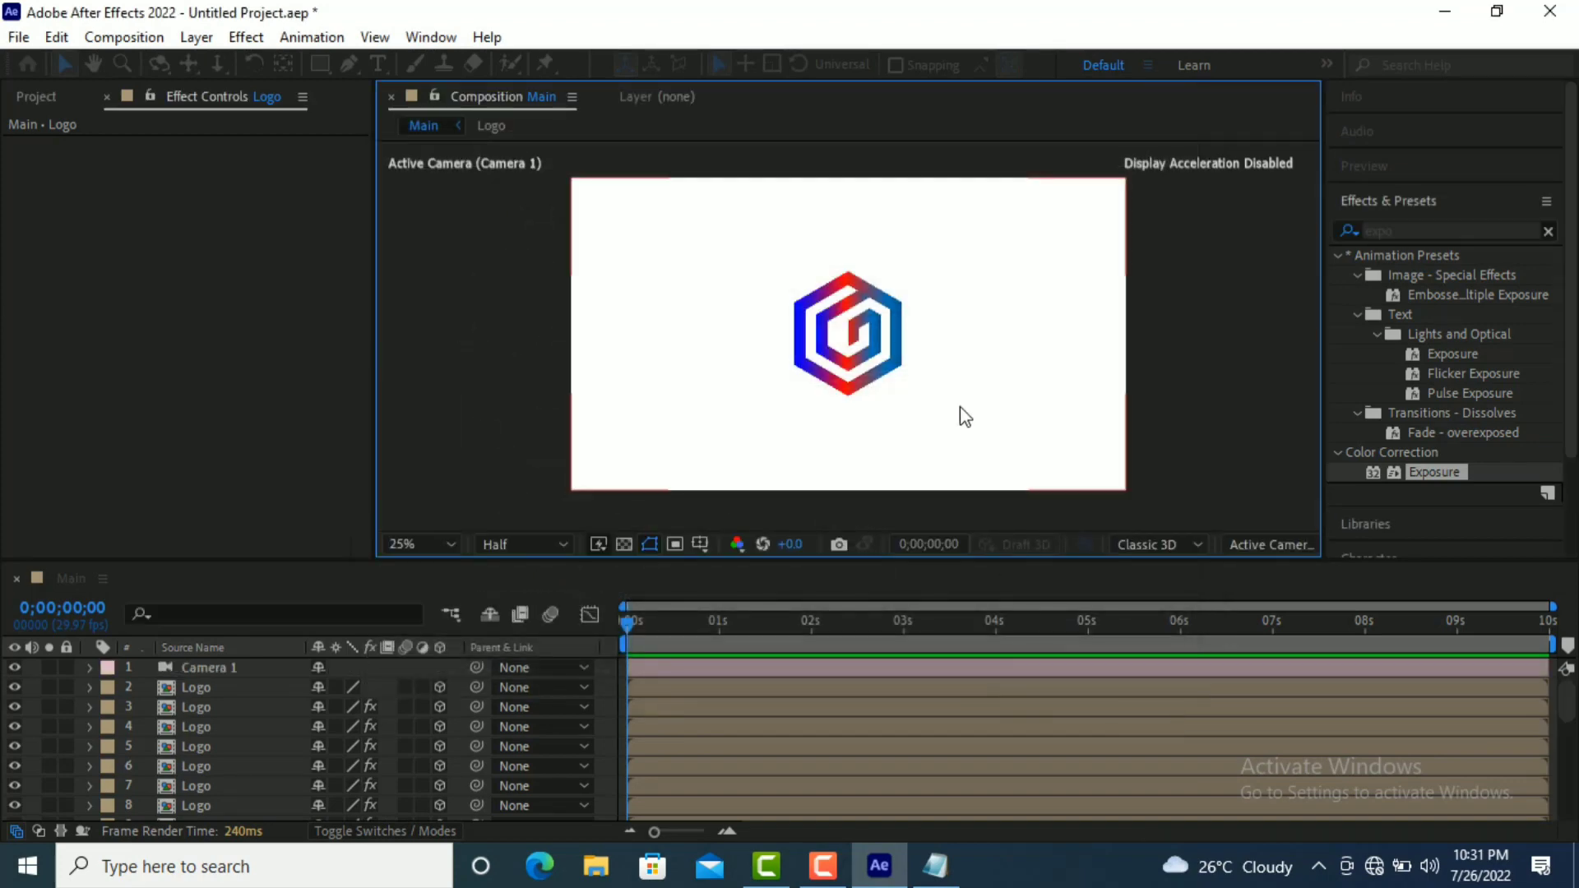
{"action": "left_click", "coordinate": [161, 64]}
{"action": "left_click_drag", "start_coordinate": [837, 359], "coordinate": [868, 348]}
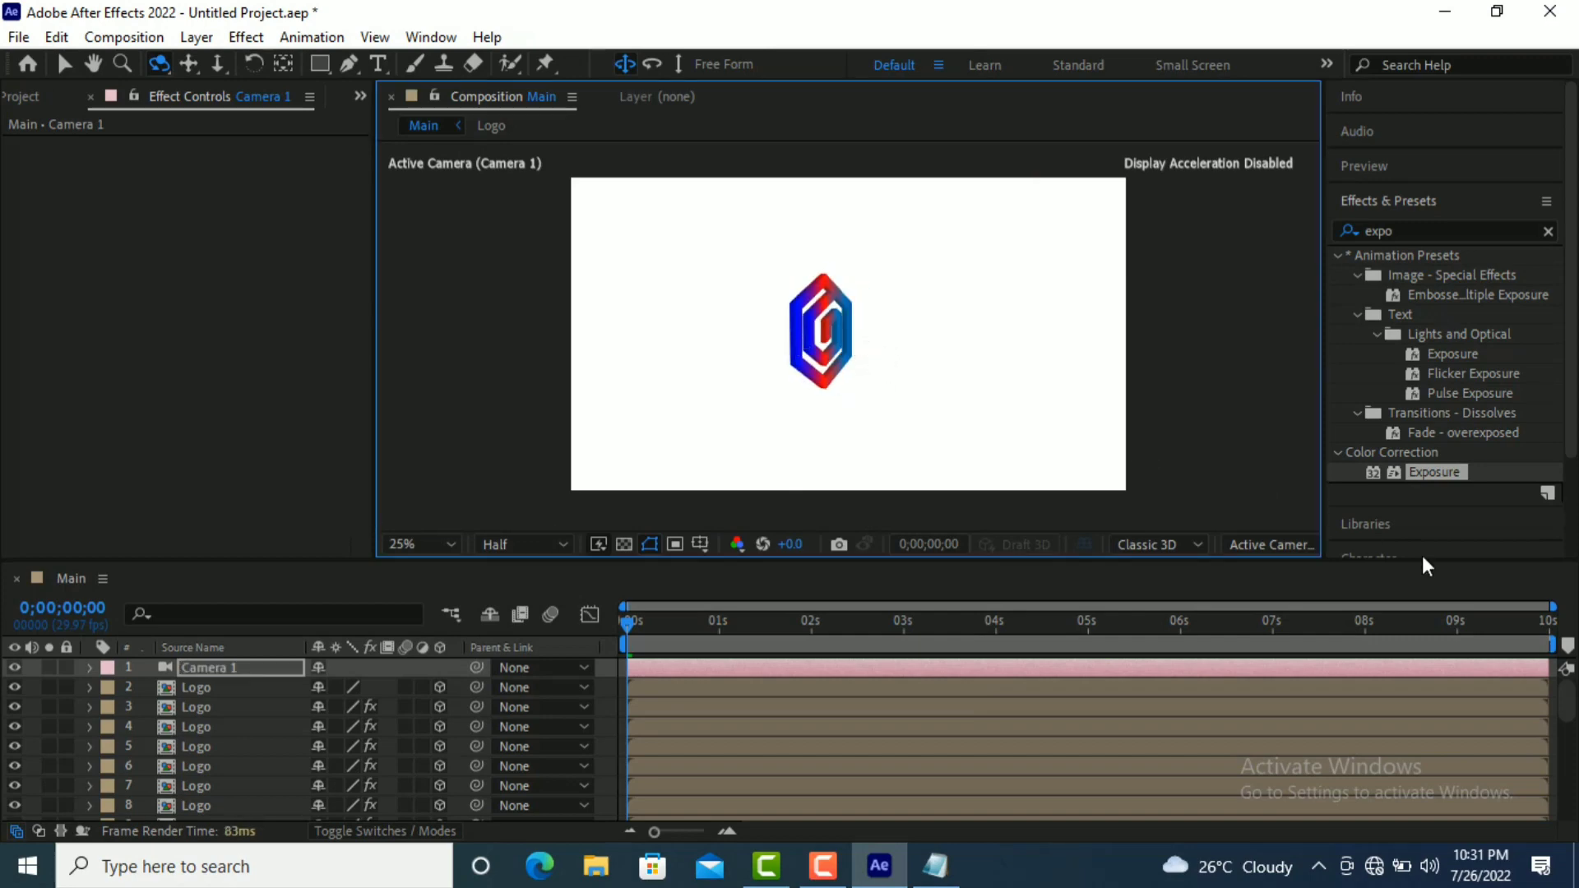
- Duplicate the lowest Logo layer, just above bg, twice
{"action": "left_click_drag", "start_coordinate": [1570, 705], "coordinate": [1571, 791]}
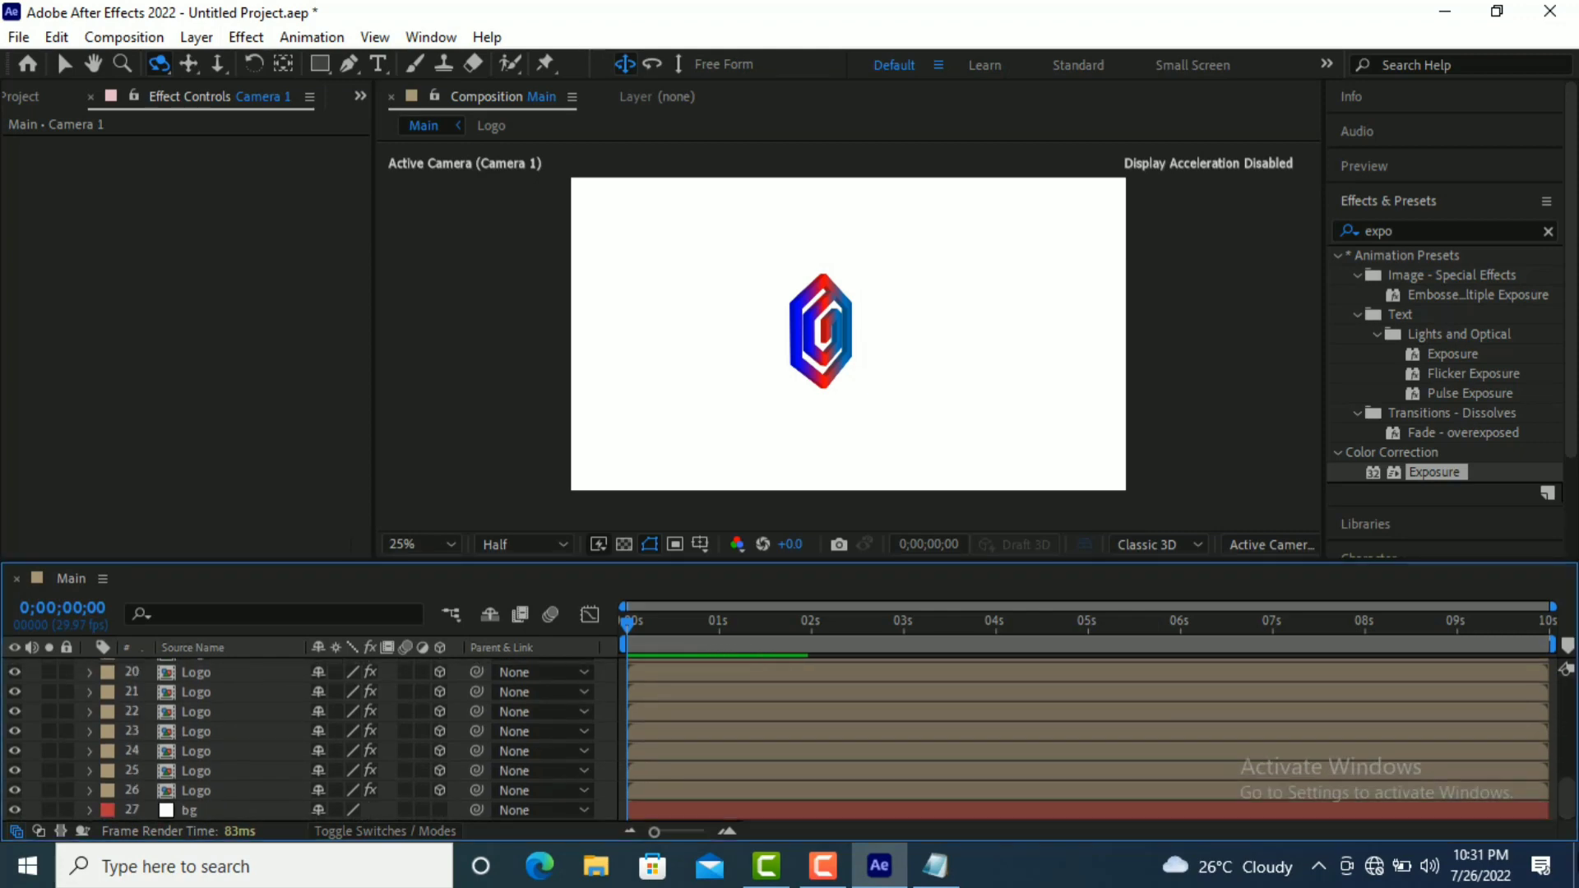
{"action": "left_click", "coordinate": [202, 791]}
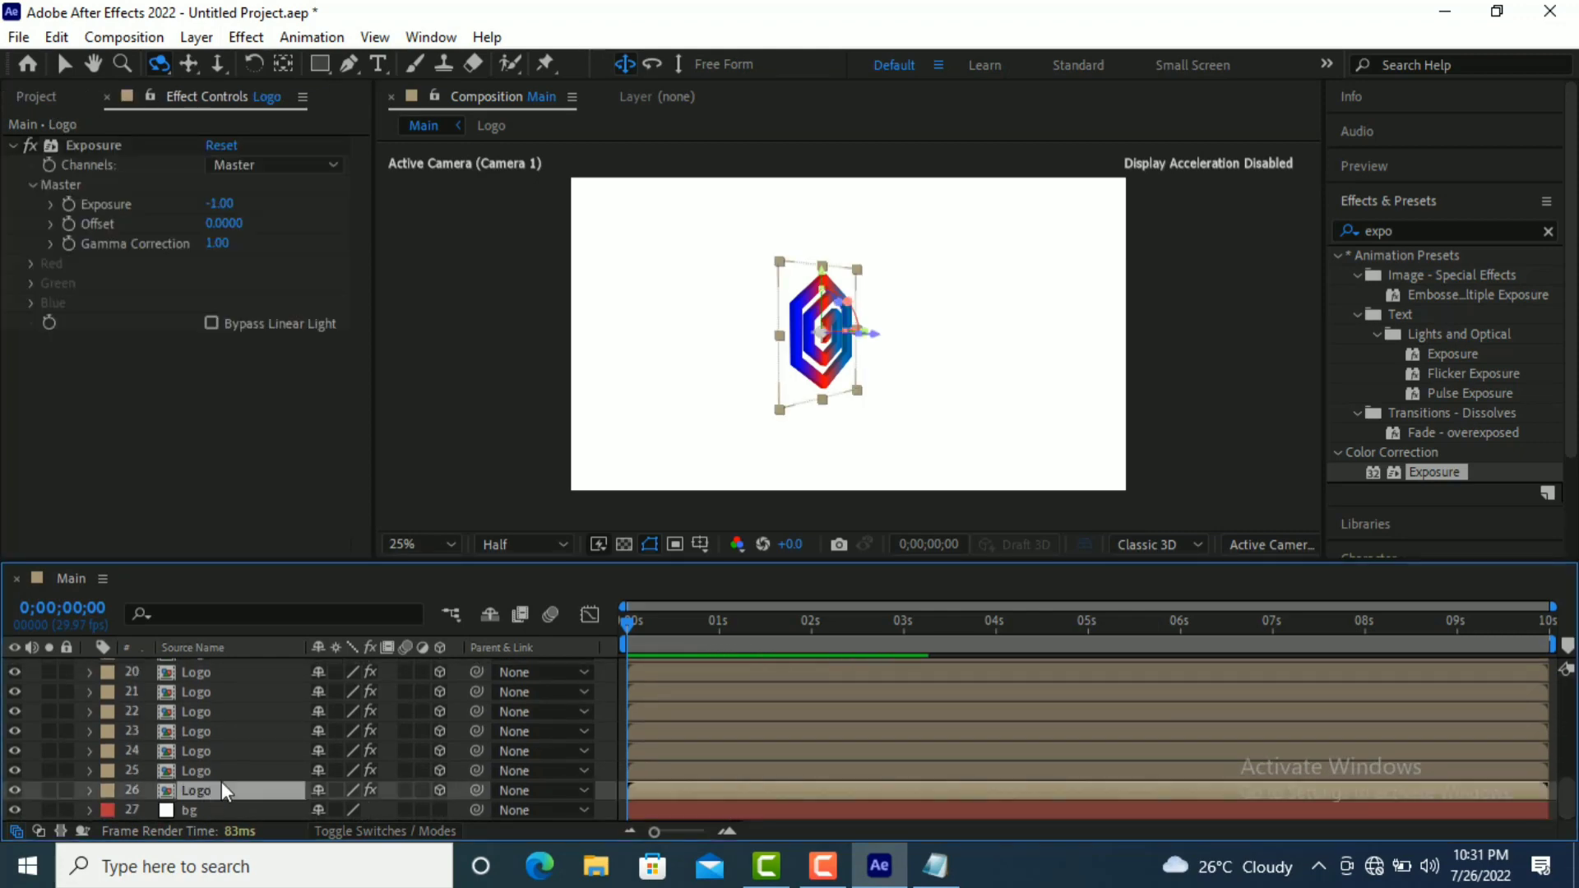
{"action": "key", "text": "ctrl+d"}
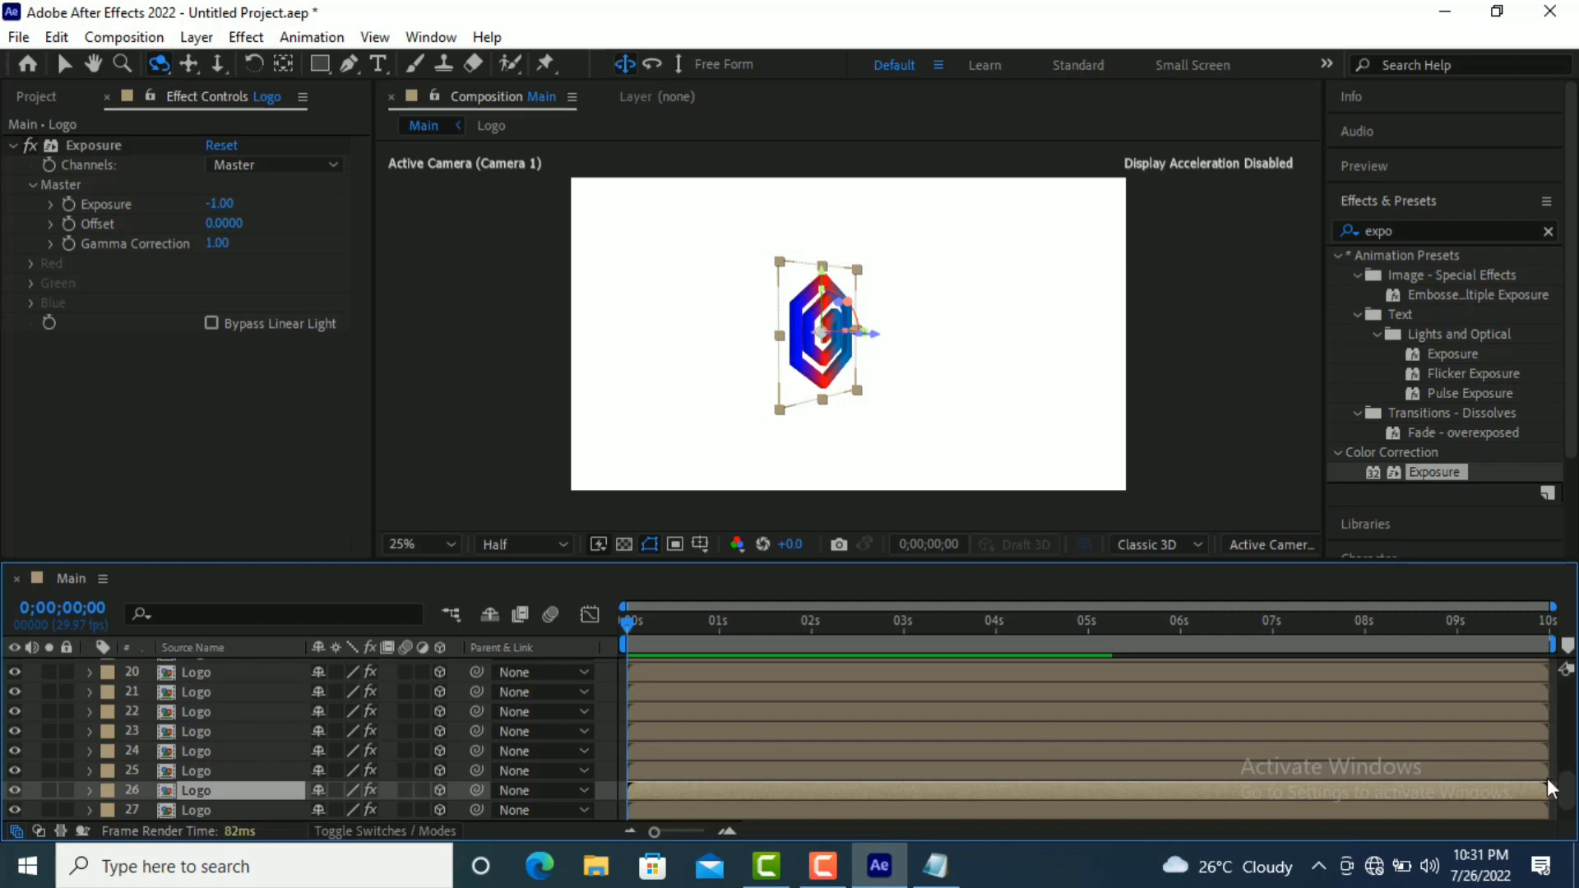
- Rename the lowest Logo layer, directly above bg, to "shadow"
{"action": "left_click_drag", "start_coordinate": [1565, 787], "coordinate": [1574, 833]}
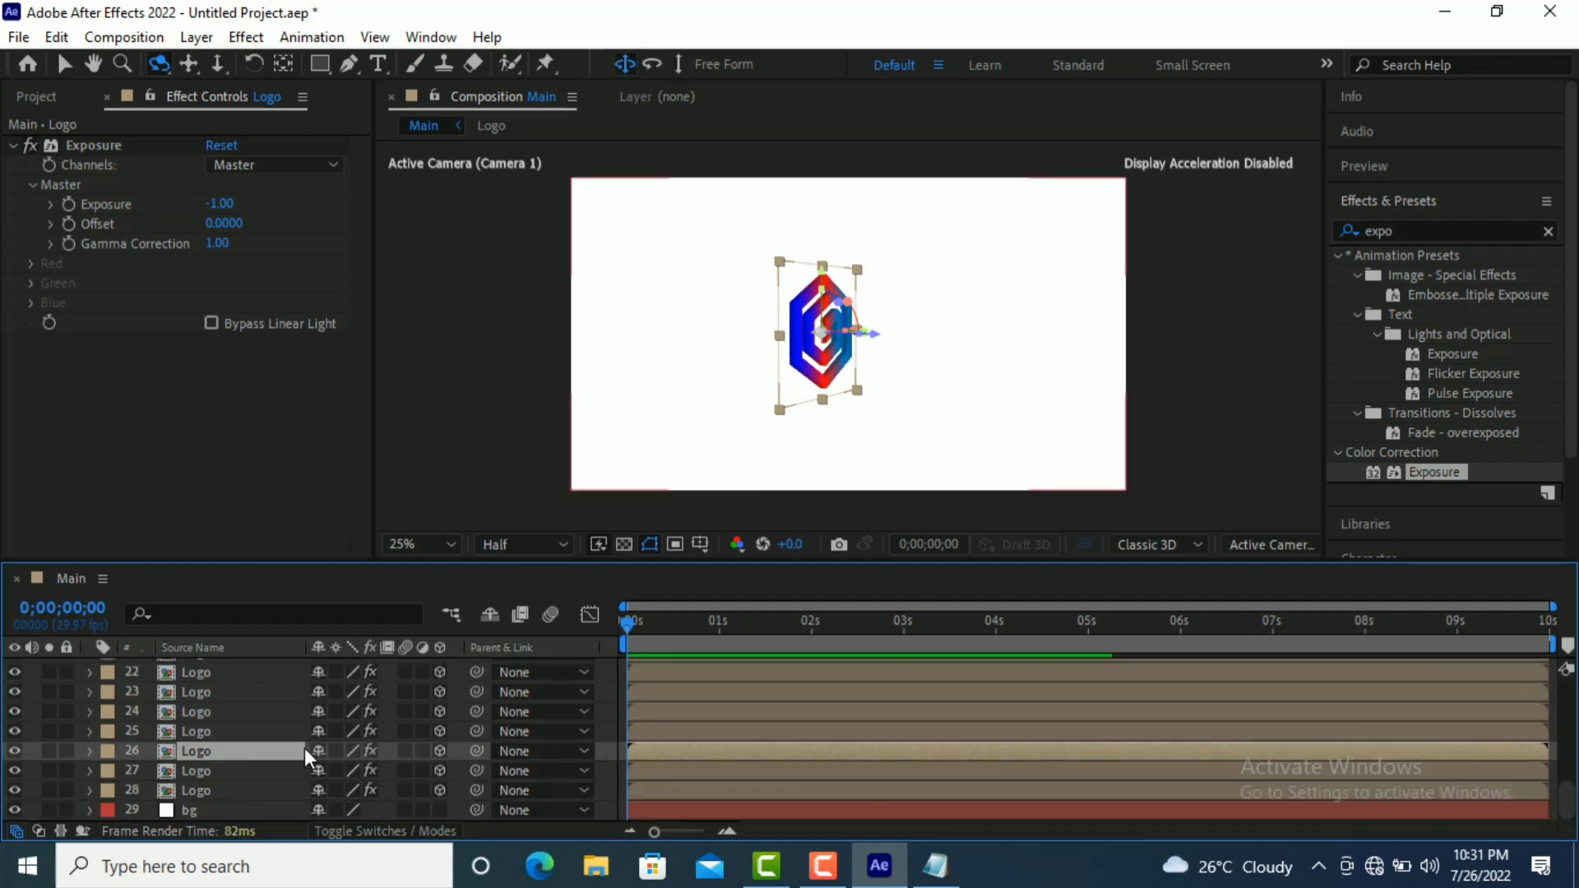
{"action": "left_click", "coordinate": [213, 789]}
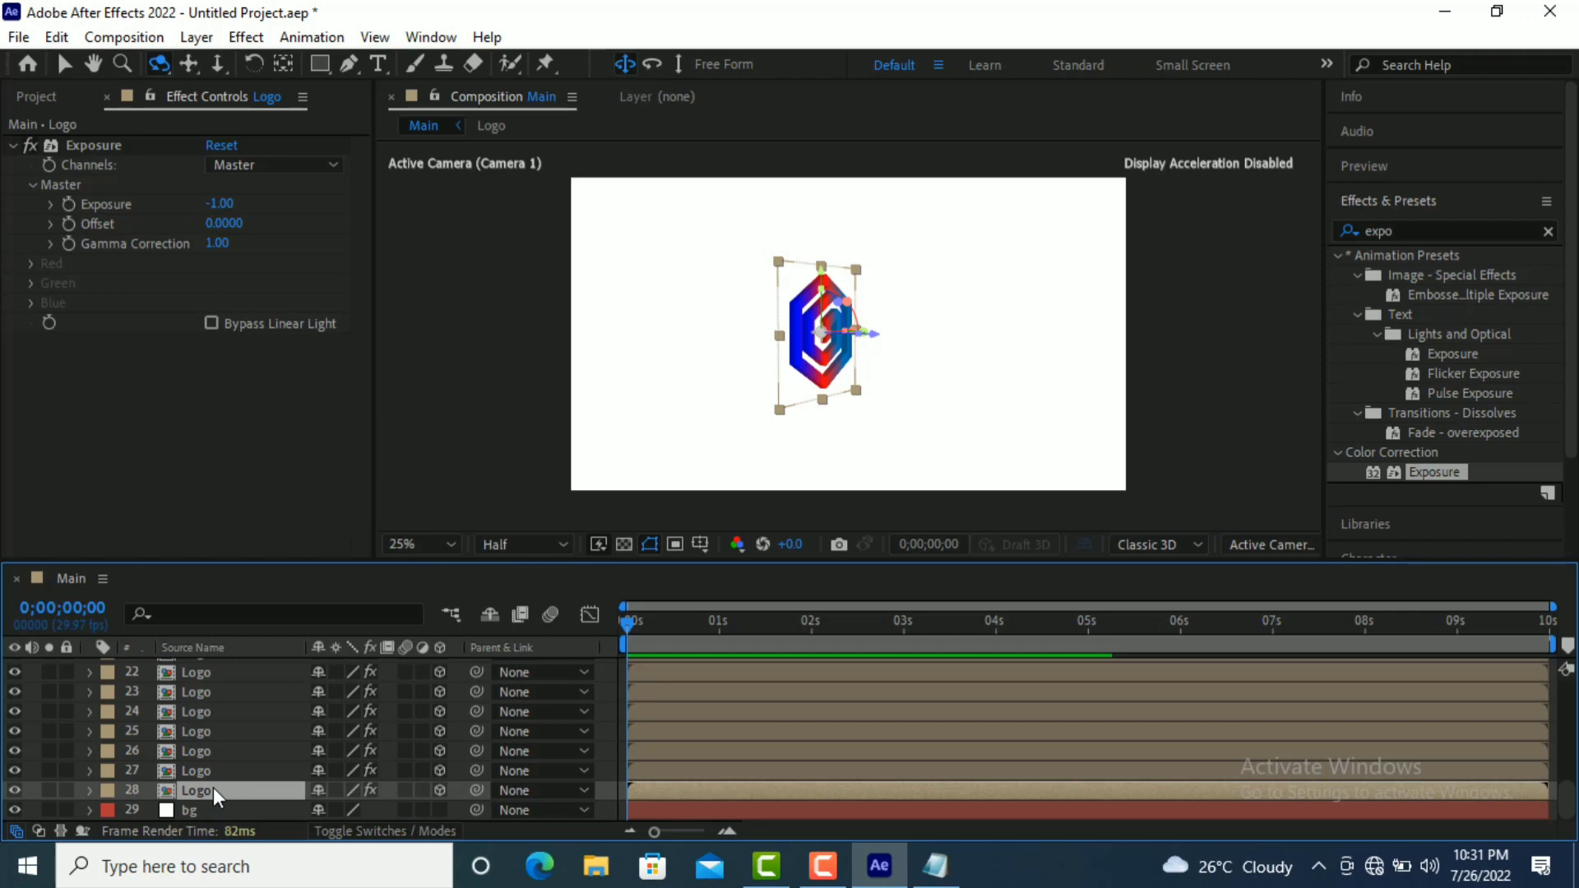
{"action": "key", "text": "Return"}
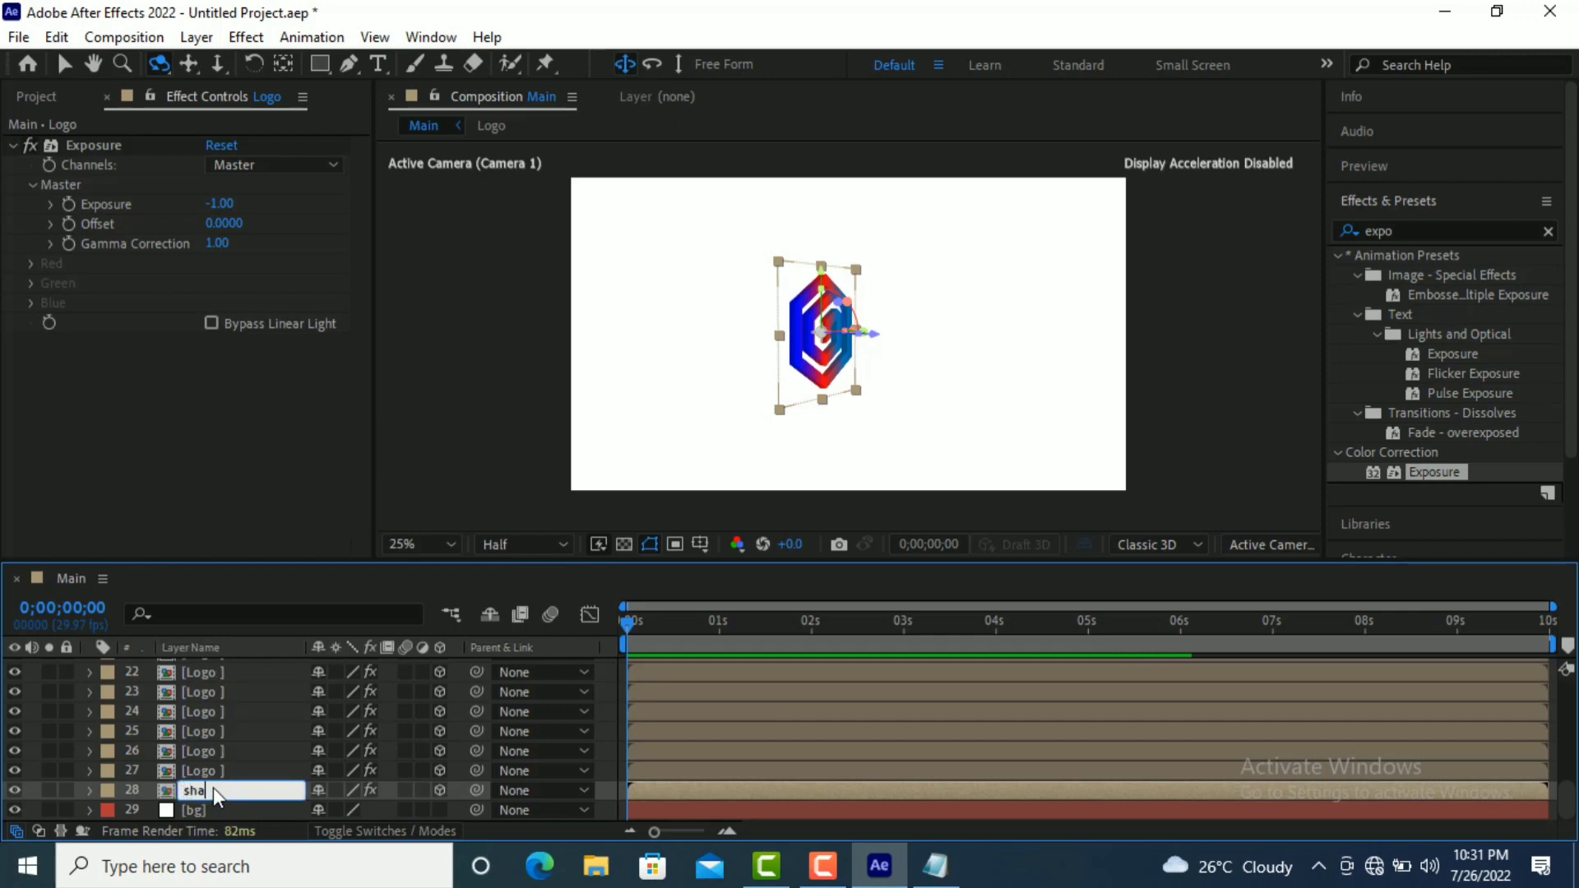
{"action": "type", "text": "shadow"}
{"action": "key", "text": "Return"}
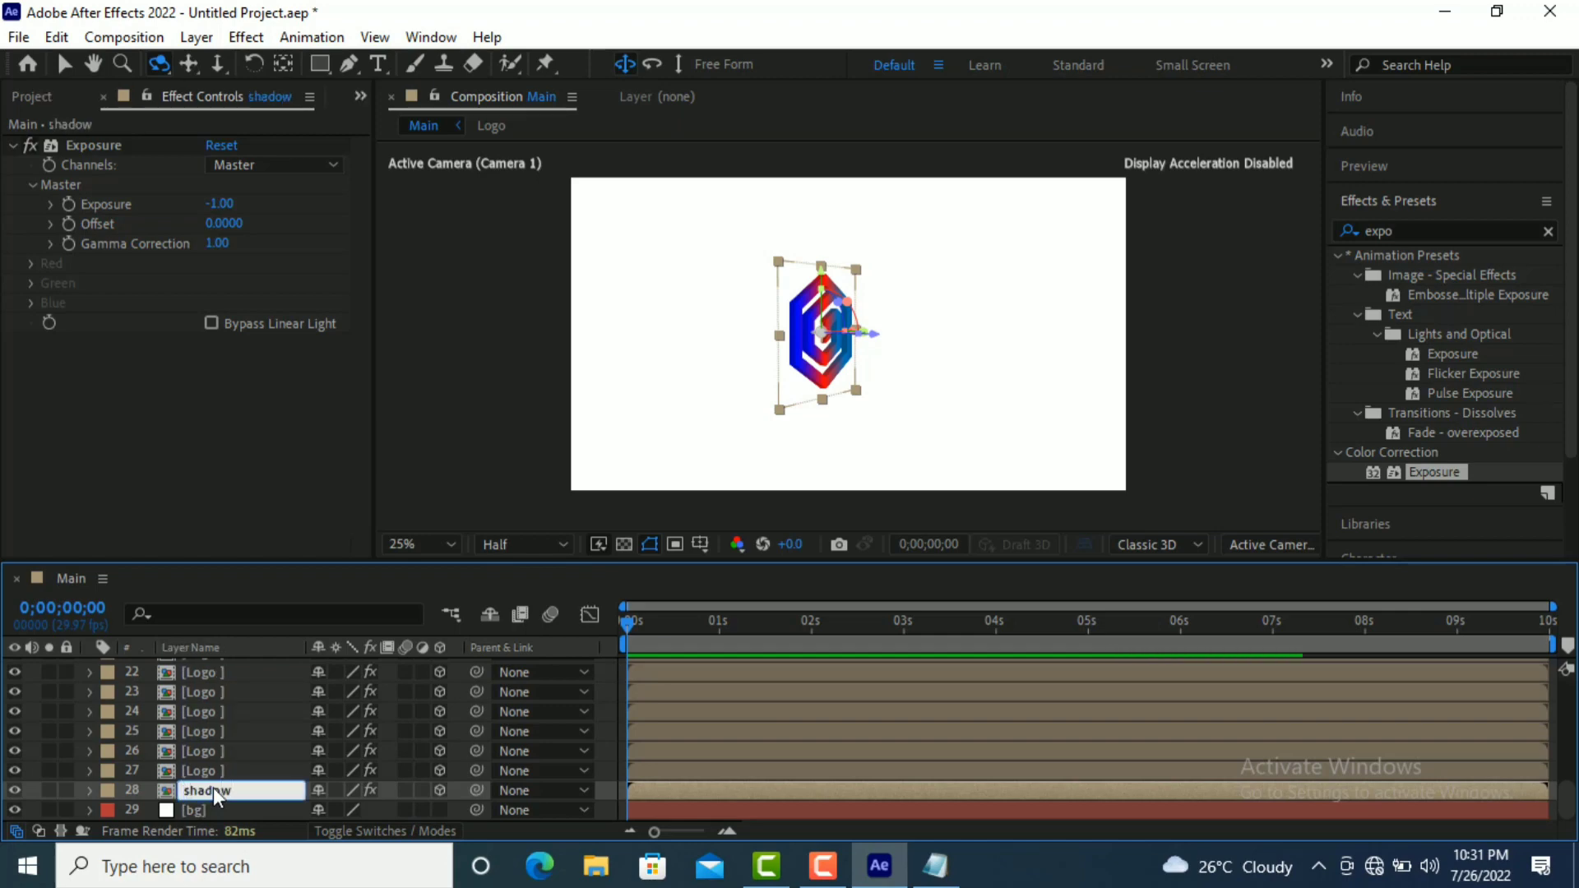
- Find the Drop Shadow effect and apply it to the shadow layer
{"action": "left_click", "coordinate": [1418, 233]}
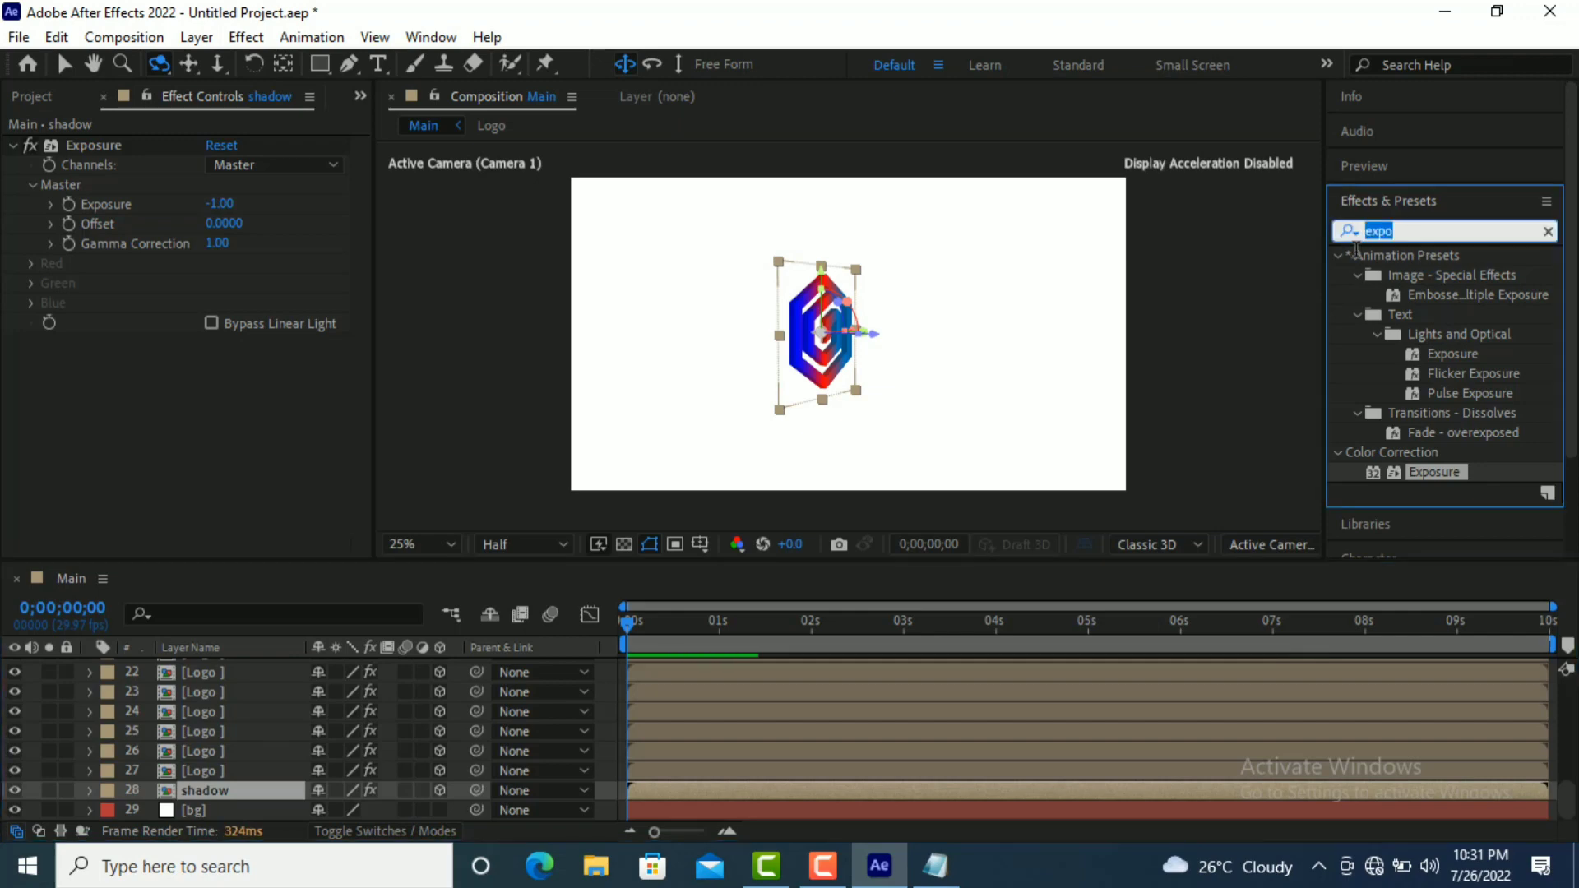
{"action": "type", "text": "drop s"}
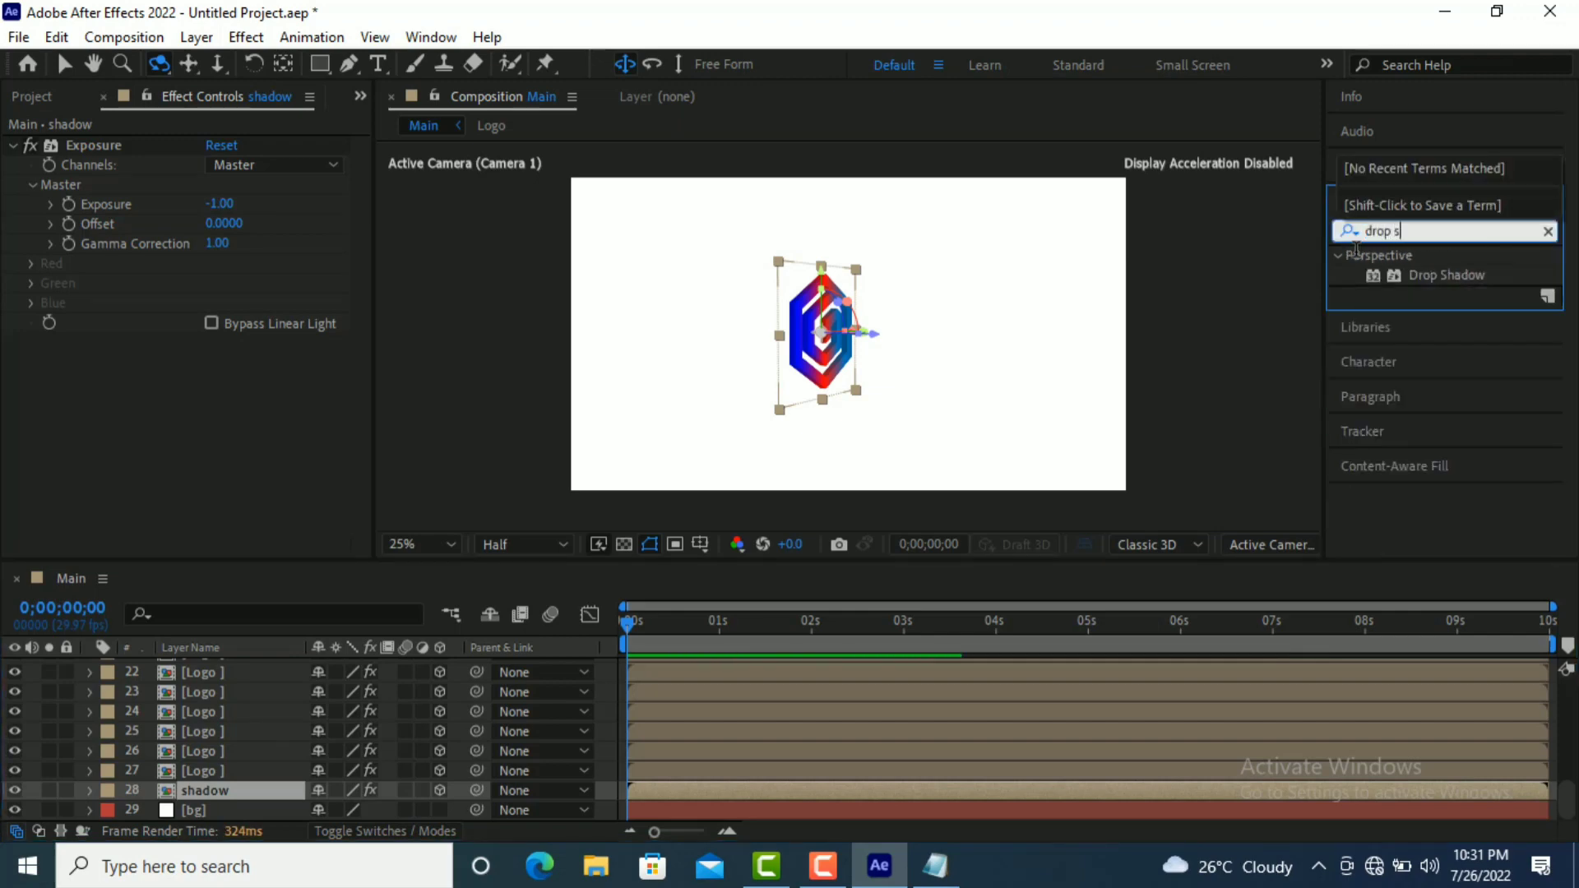
{"action": "left_click_drag", "start_coordinate": [1431, 275], "coordinate": [239, 786]}
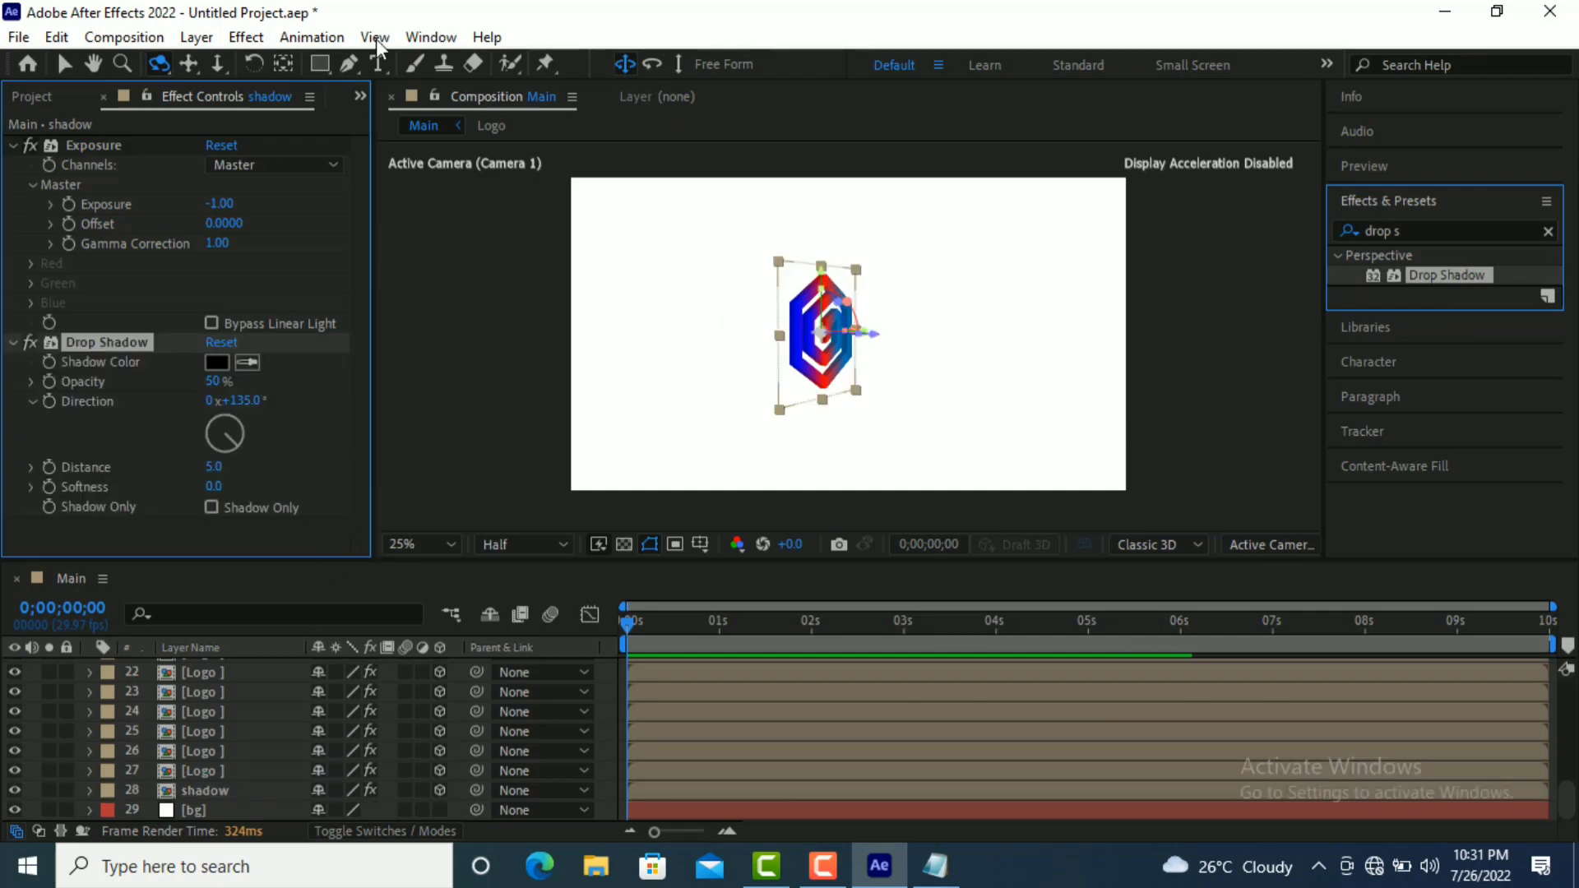
- Set the Softness of the shadow layer's Drop Shadow effect to 60
{"action": "left_click_drag", "start_coordinate": [215, 485], "coordinate": [298, 482]}
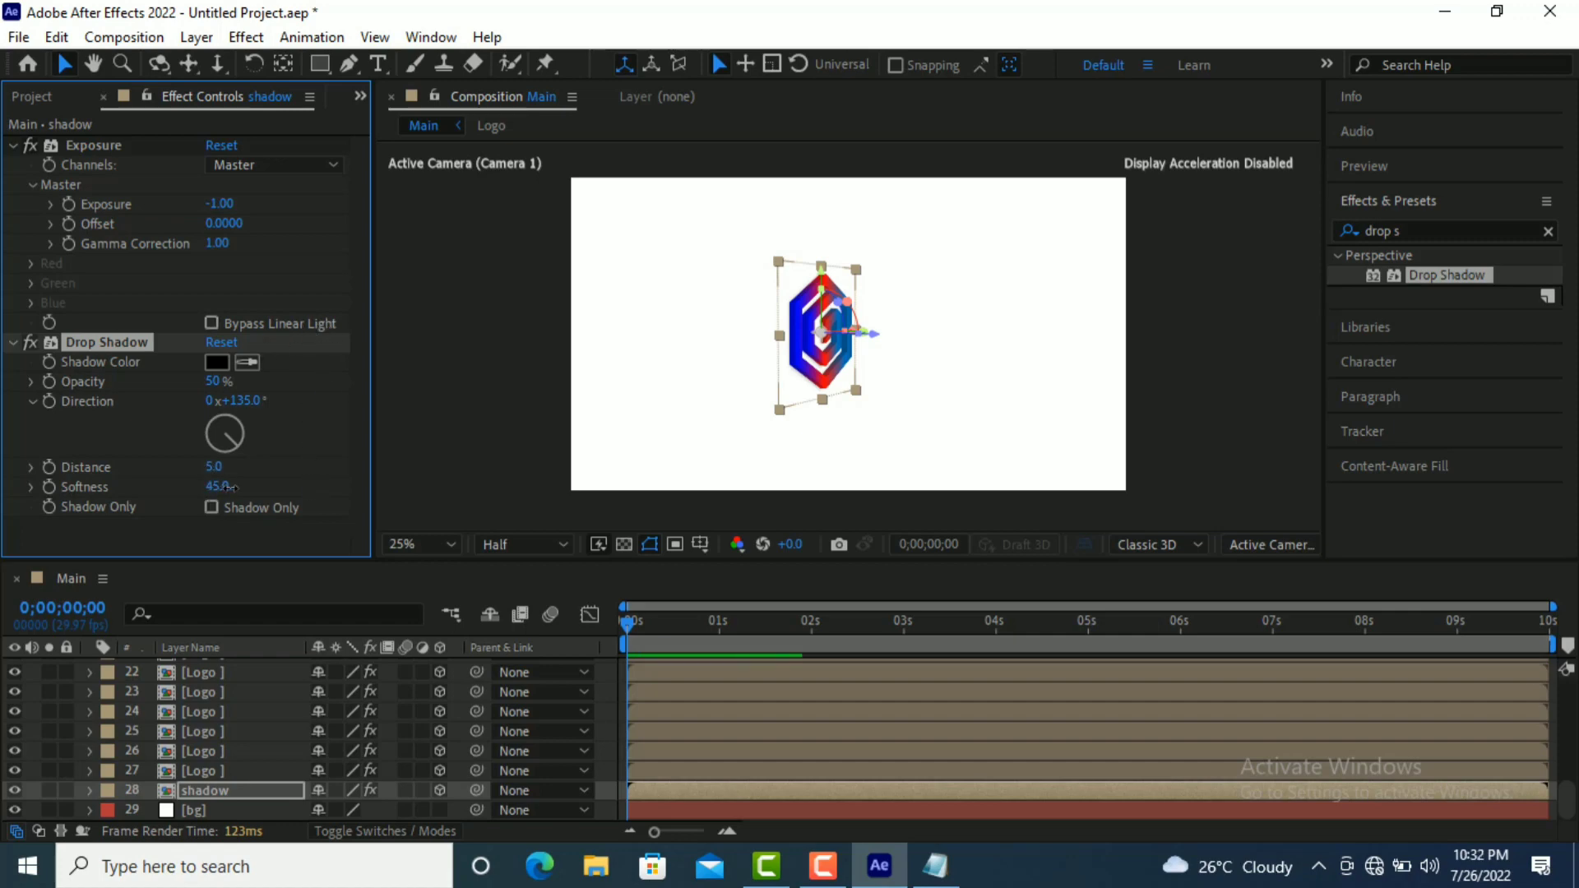
{"action": "left_click_drag", "start_coordinate": [230, 486], "coordinate": [260, 486]}
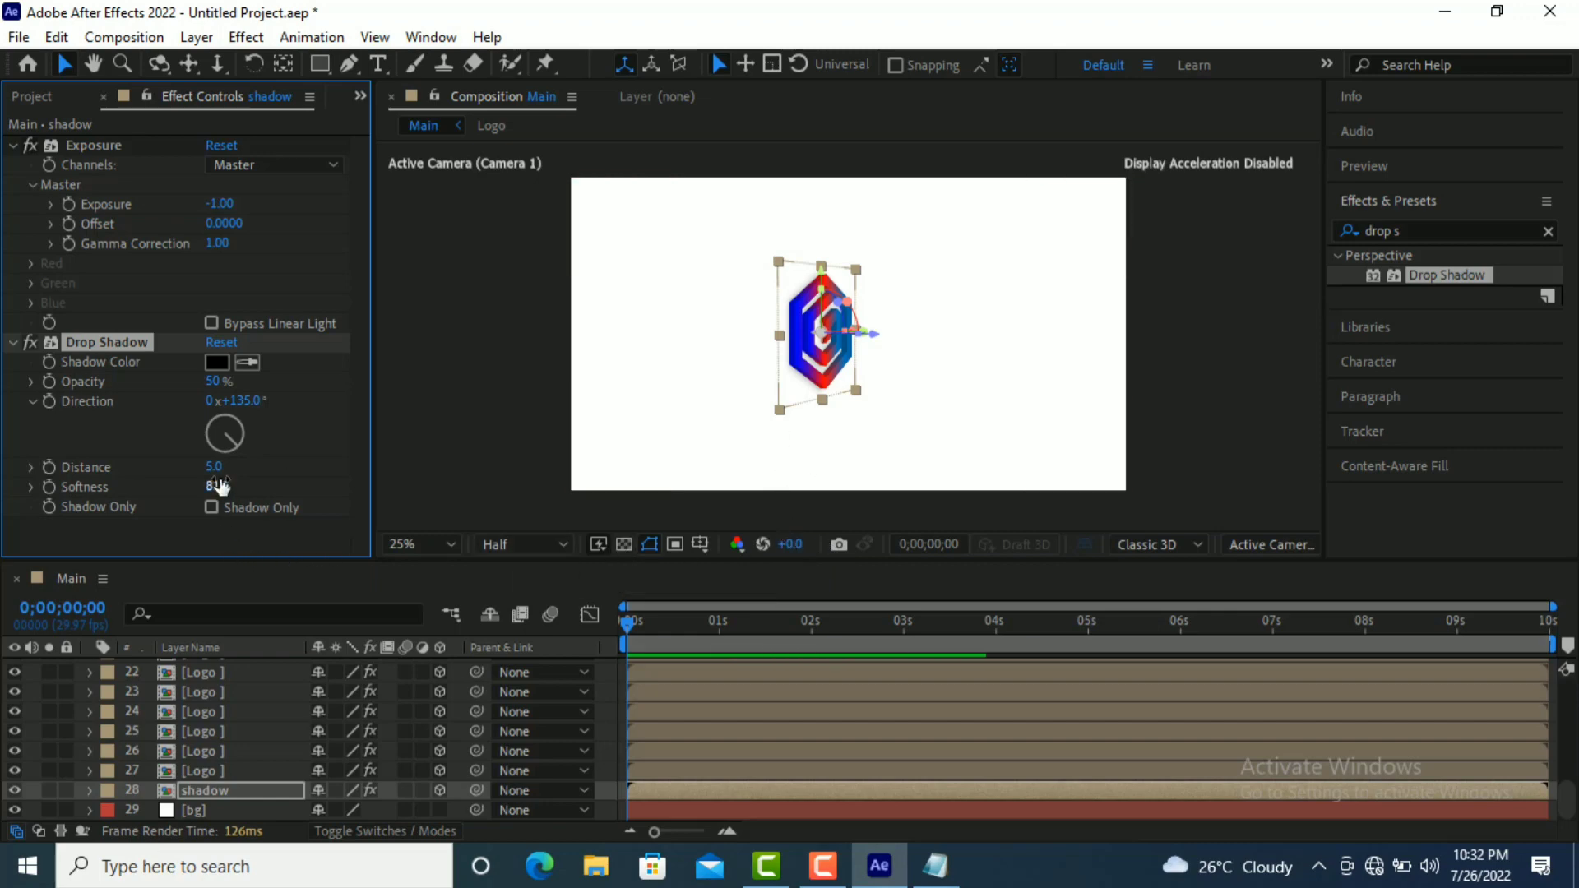
{"action": "left_click_drag", "start_coordinate": [198, 485], "coordinate": [192, 486]}
{"action": "left_click_drag", "start_coordinate": [242, 380], "coordinate": [250, 377]}
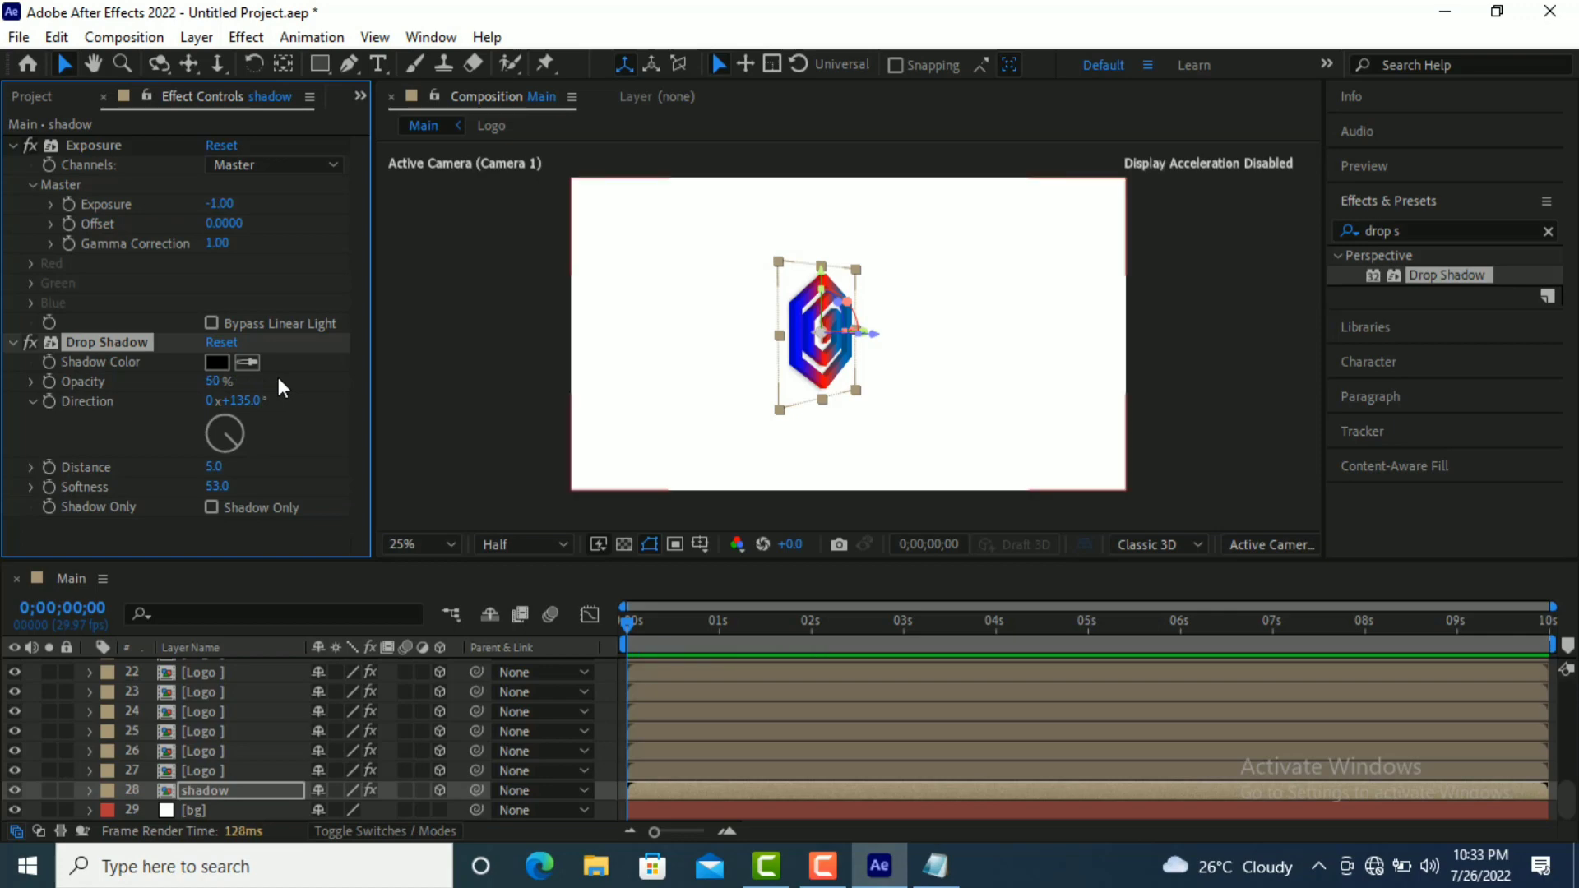
{"action": "left_click", "coordinate": [216, 486]}
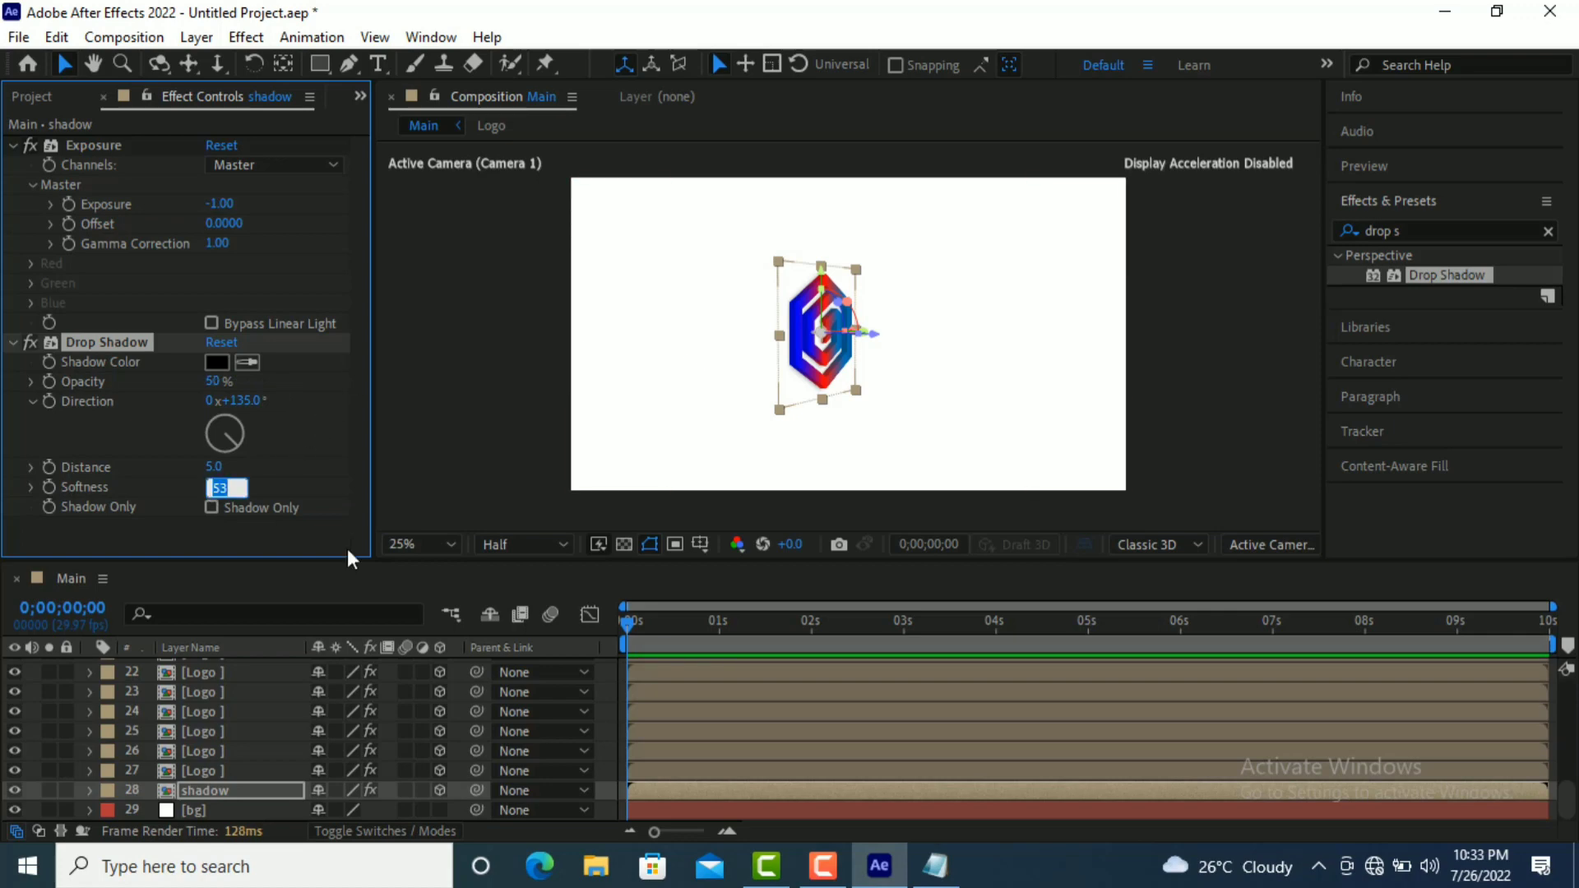
{"action": "type", "text": "60"}
{"action": "key", "text": "Return"}
- Find the Gradient Ramp effect and apply it to the bg layer
{"action": "left_click", "coordinate": [1360, 233]}
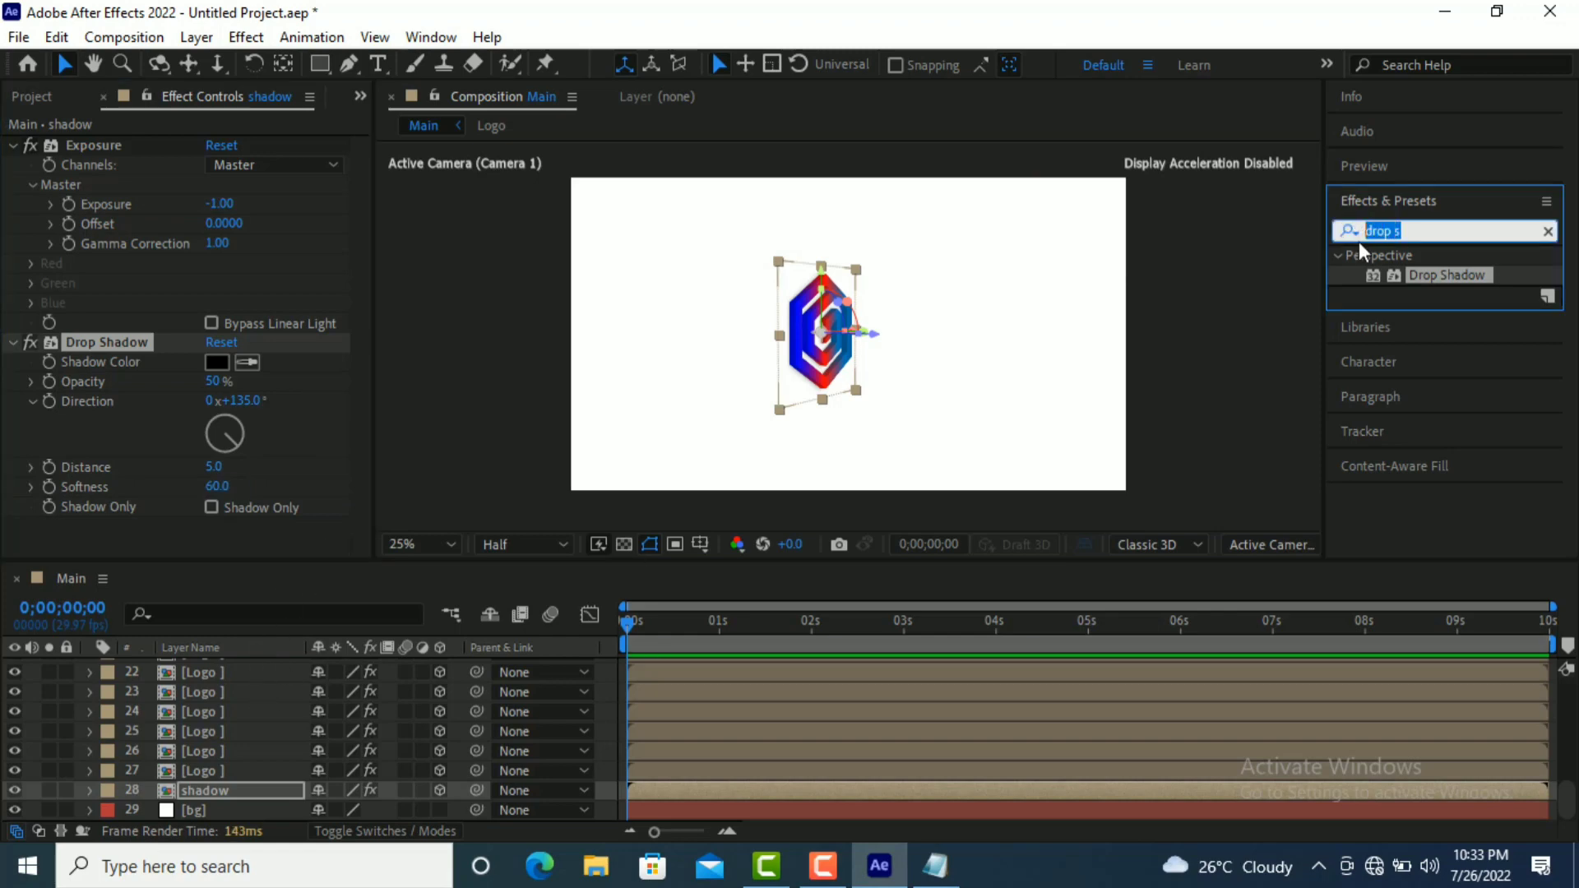
{"action": "type", "text": "ramp"}
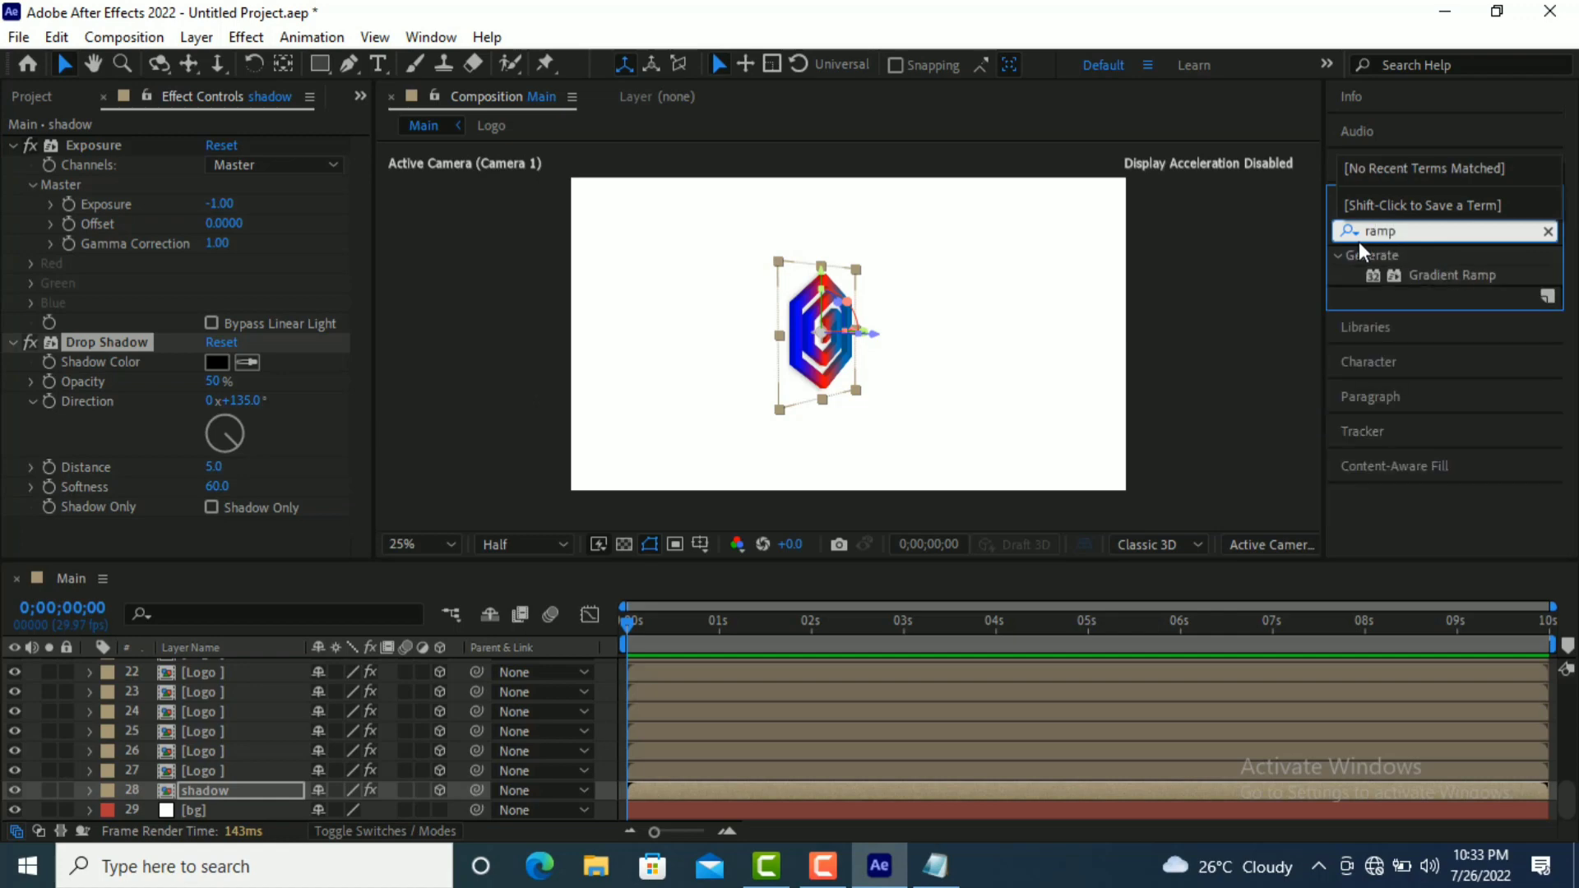
{"action": "left_click_drag", "start_coordinate": [1414, 283], "coordinate": [200, 817]}
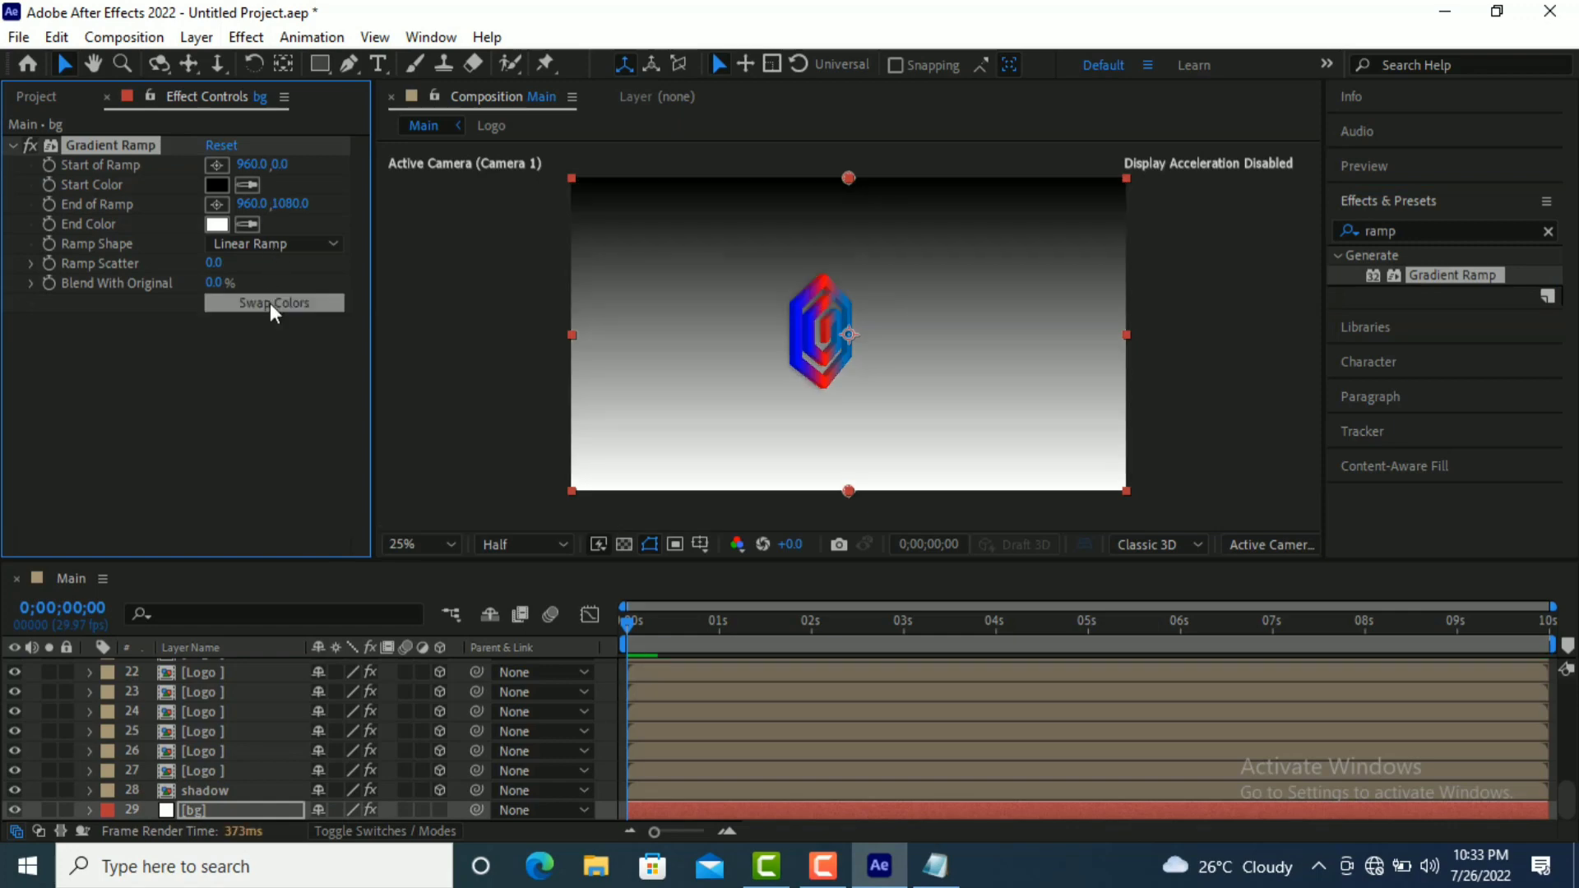
- Swap the bg gradient's start and end colors and set its Ramp Shape to Radial Ramp
{"action": "left_click", "coordinate": [270, 303]}
{"action": "left_click", "coordinate": [276, 244]}
{"action": "left_click", "coordinate": [277, 294]}
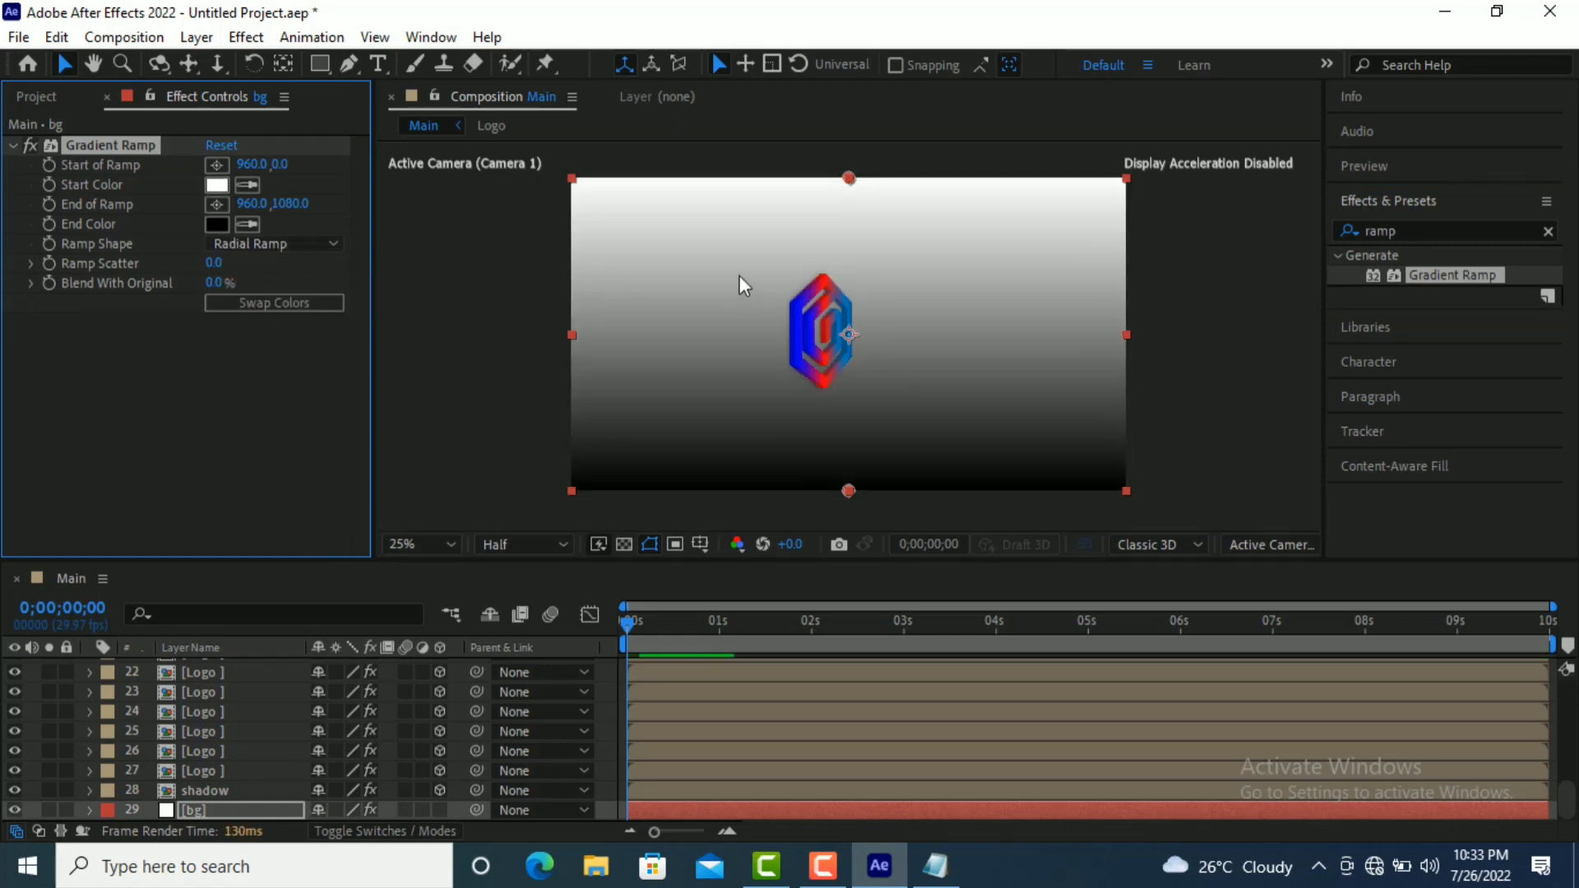
- Move the bg gradient's start point to about 924, 528 and its end point to about -392, 1124
{"action": "left_click_drag", "start_coordinate": [848, 179], "coordinate": [840, 337]}
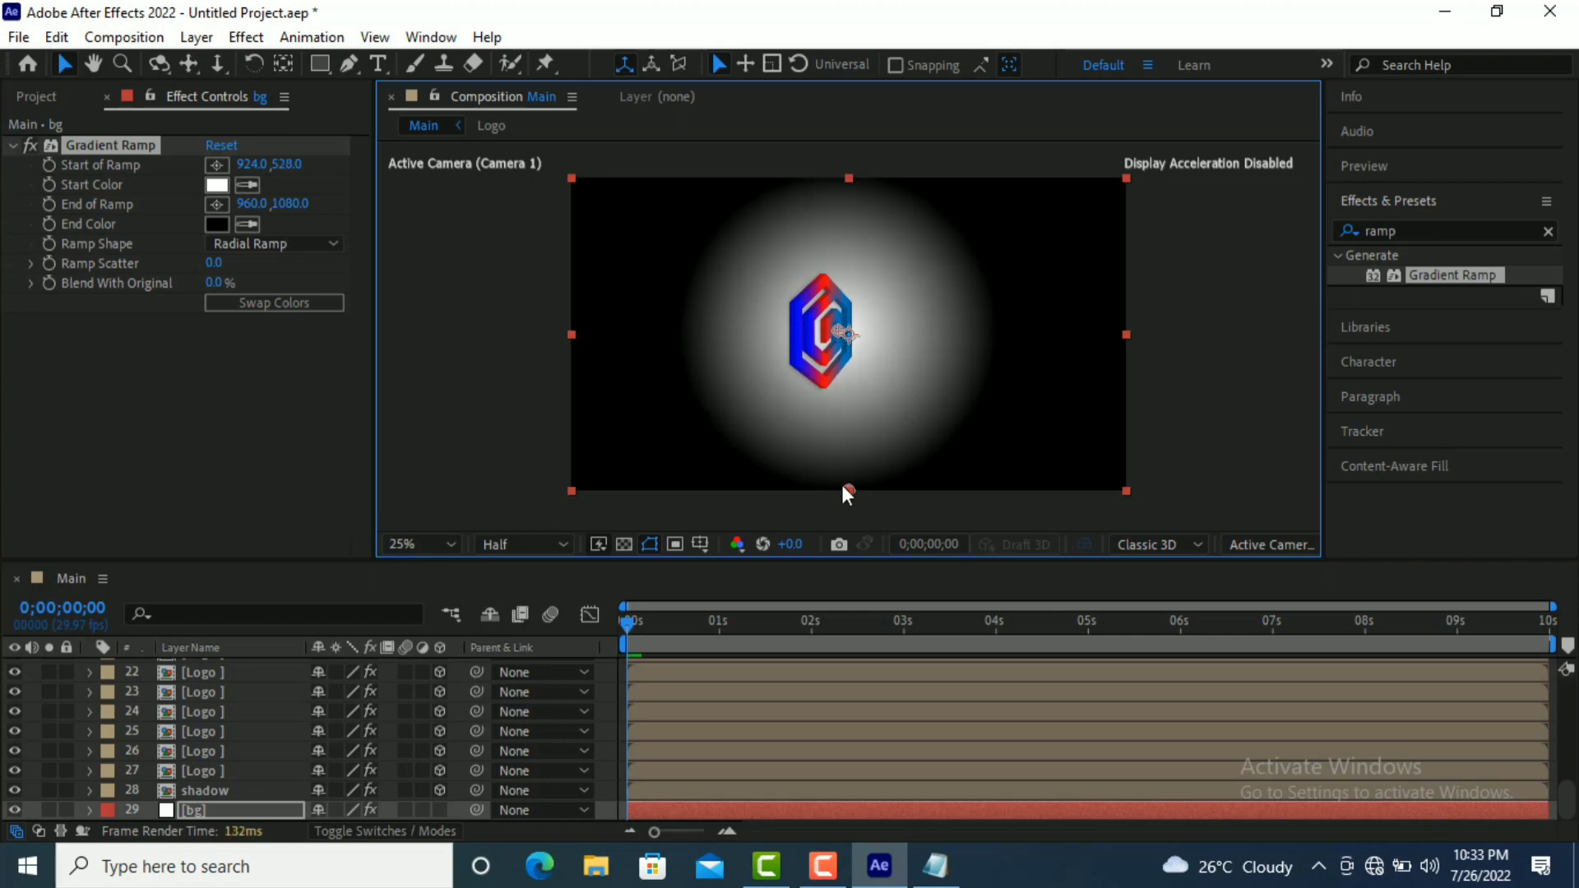
{"action": "left_click_drag", "start_coordinate": [847, 491], "coordinate": [452, 499]}
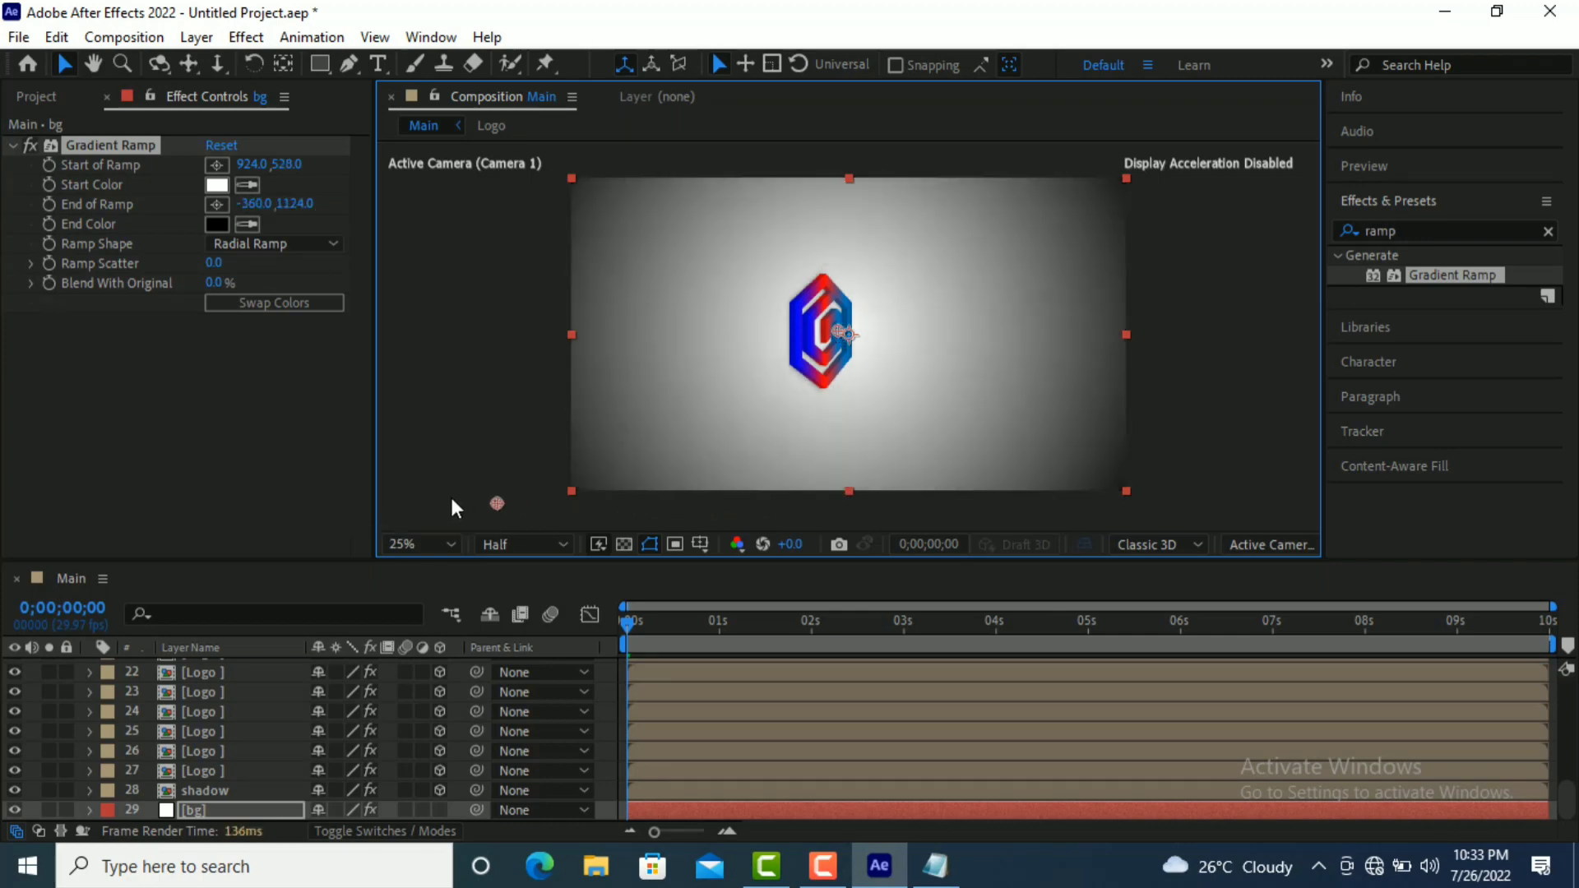
- Lighten the bg gradient's End Color to the dark grey 555454, keeping its Start Color white
{"action": "left_click", "coordinate": [219, 186]}
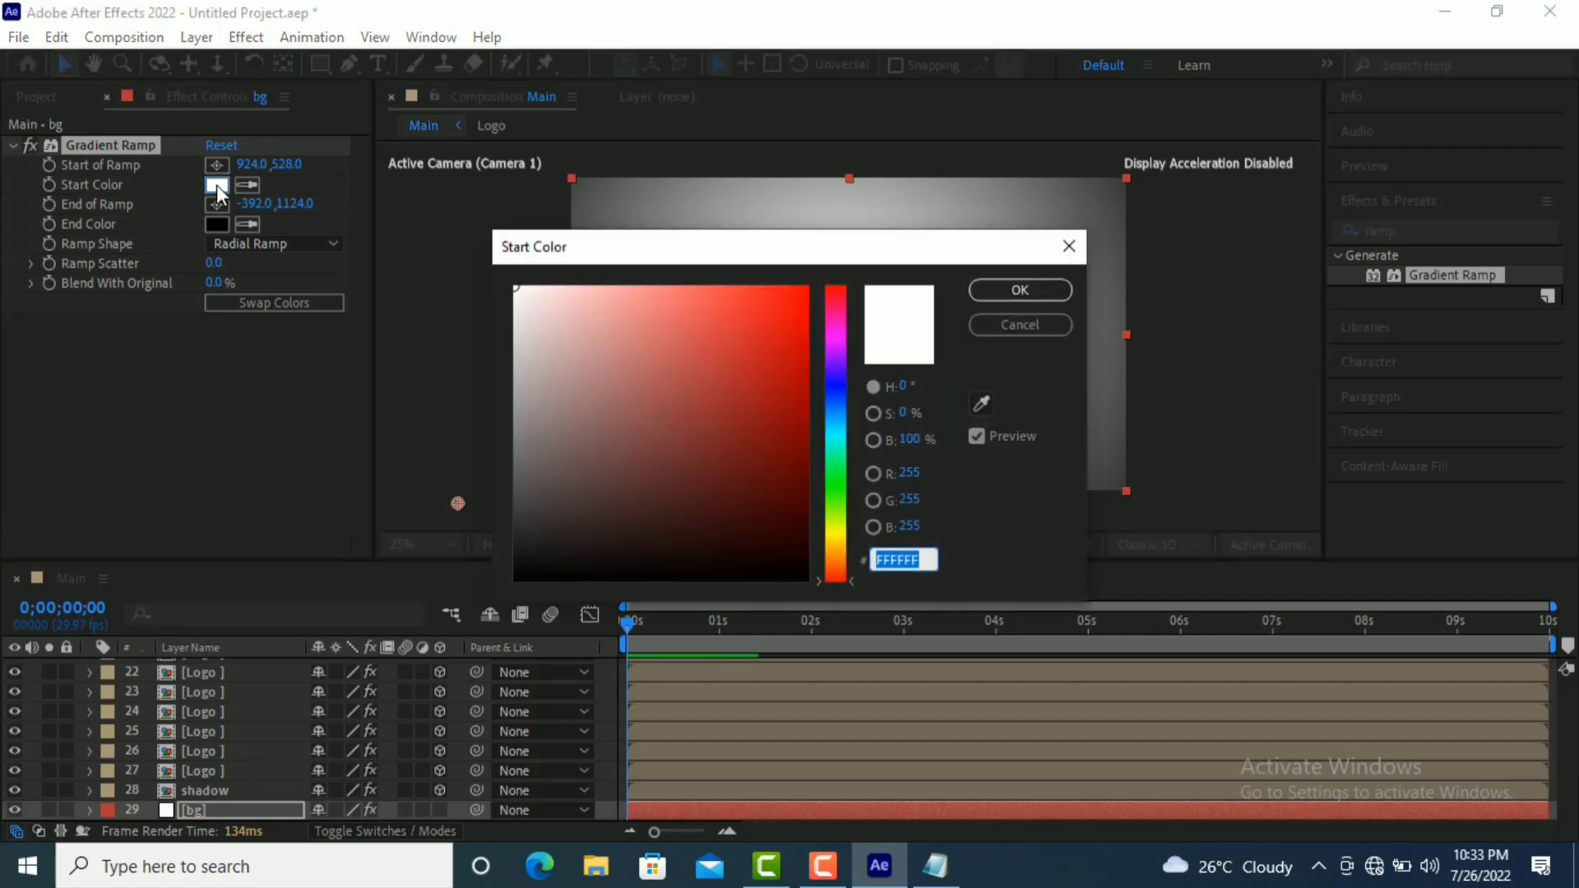
{"action": "left_click", "coordinate": [1068, 245]}
{"action": "left_click", "coordinate": [218, 225]}
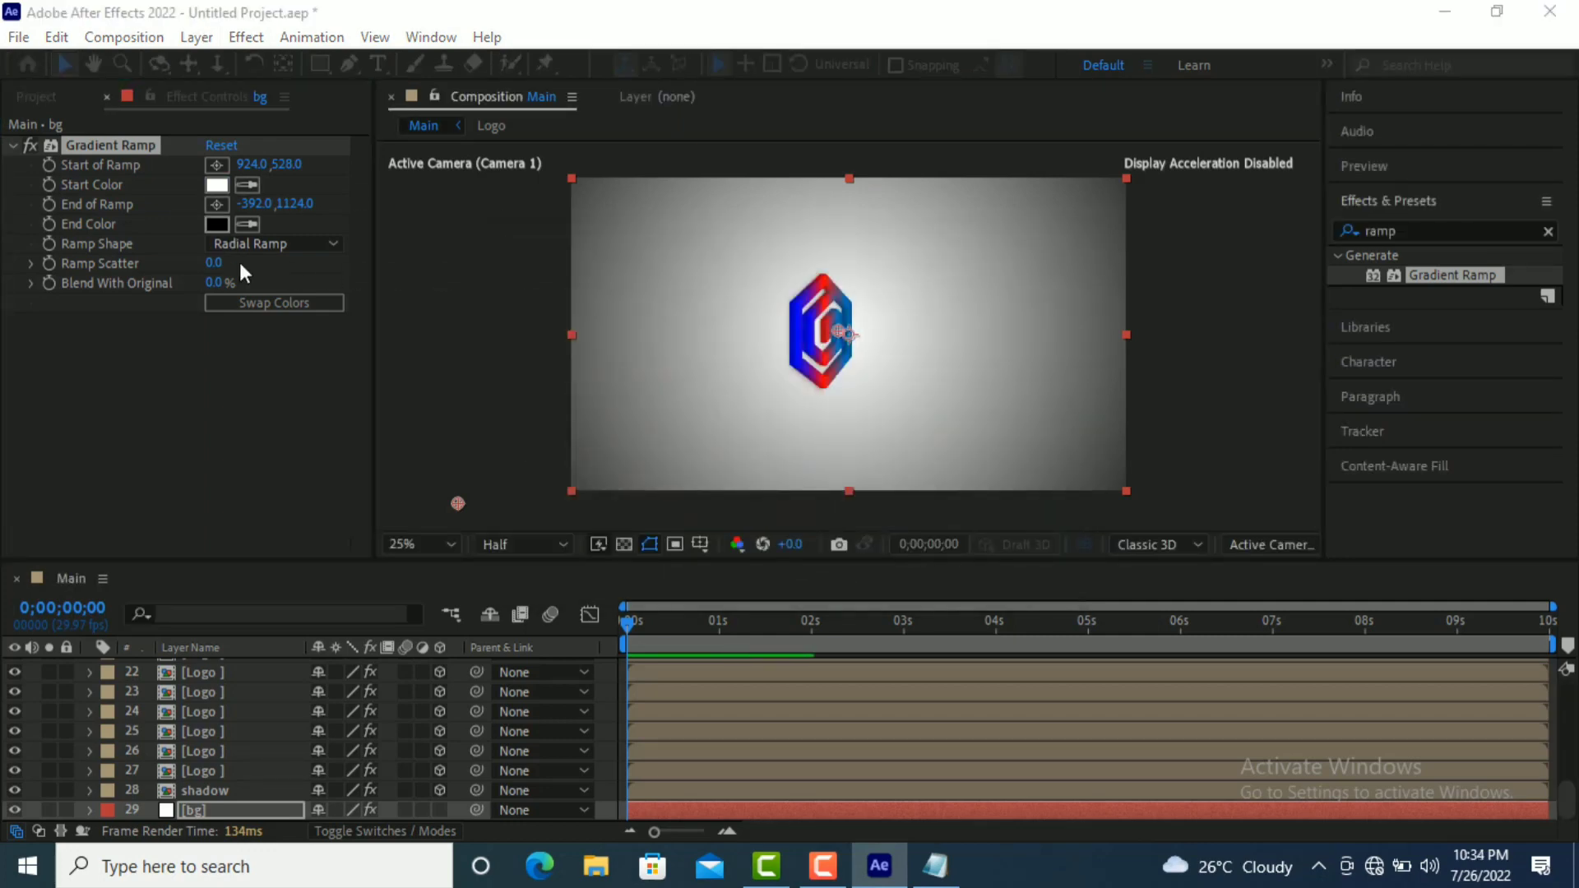
{"action": "left_click_drag", "start_coordinate": [518, 564], "coordinate": [514, 525]}
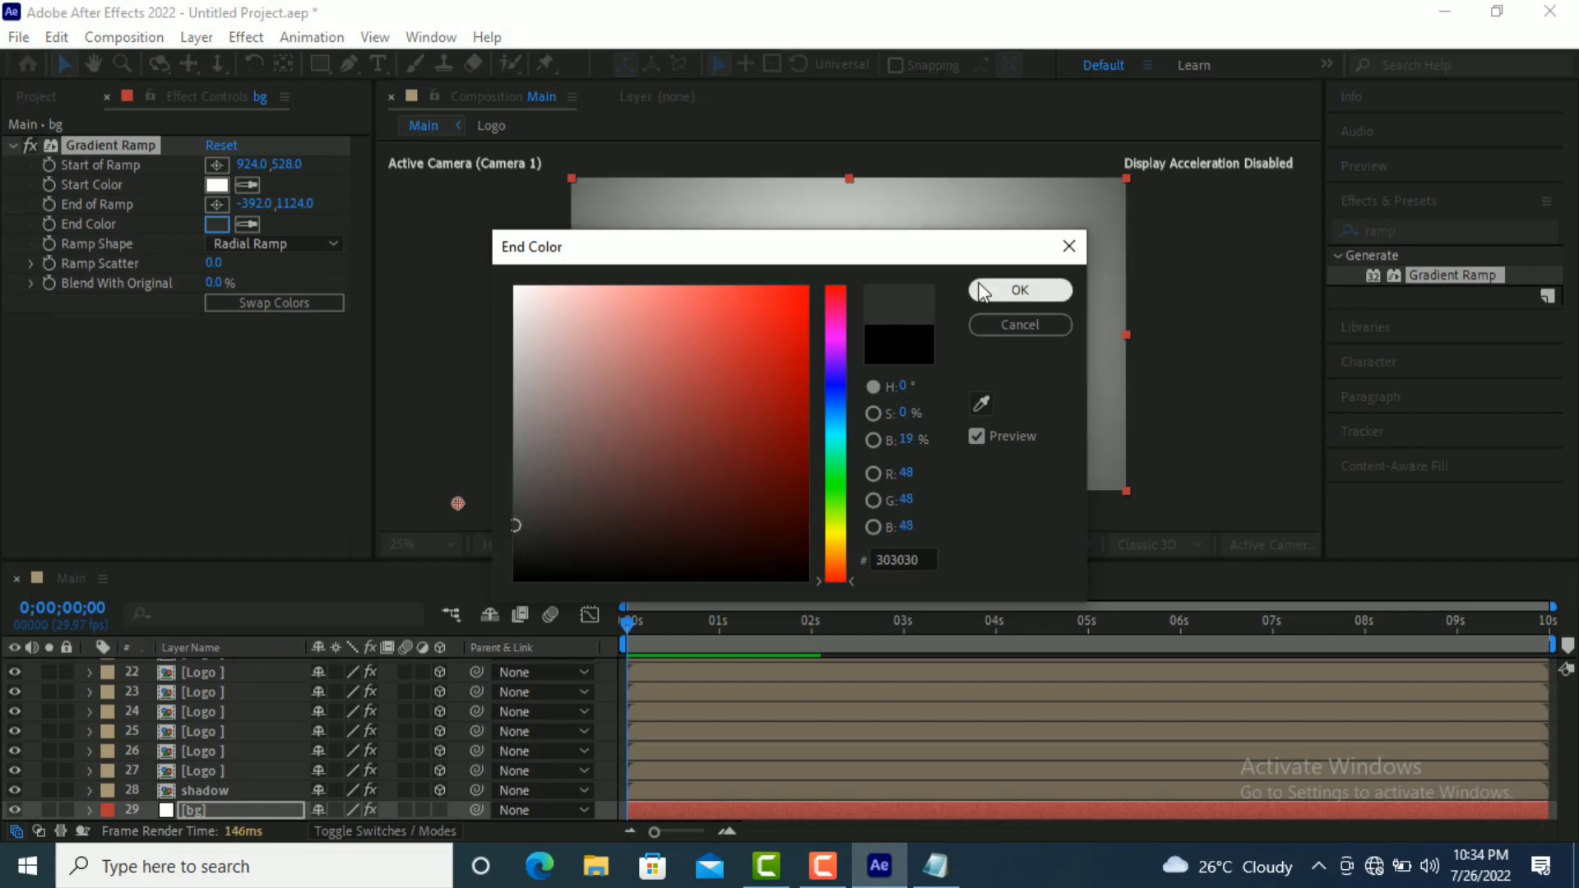
{"action": "left_click", "coordinate": [1020, 289]}
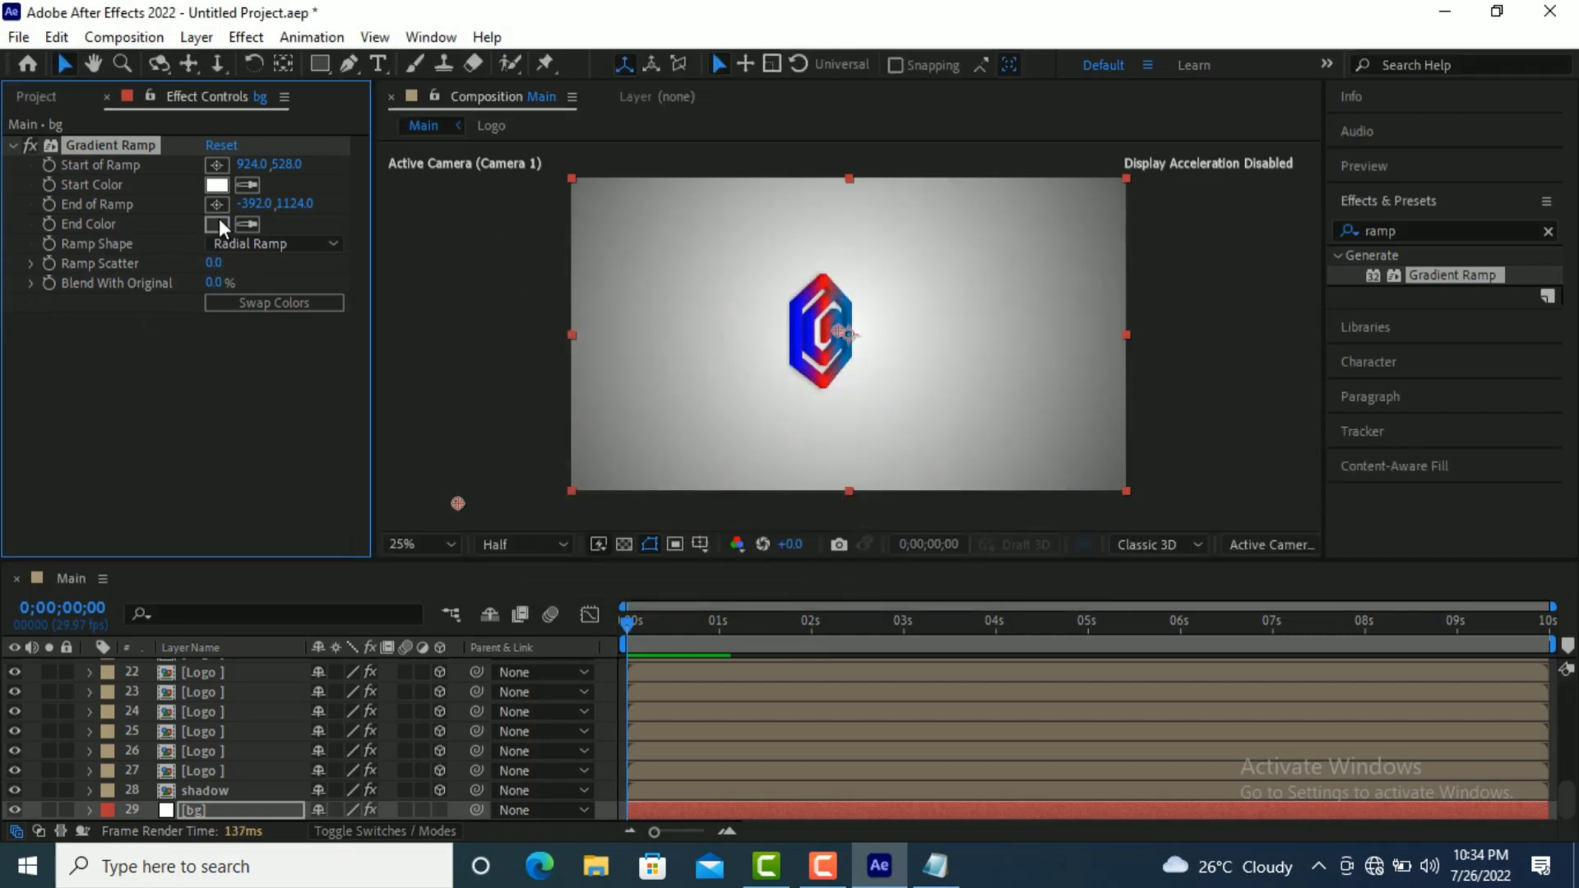
{"action": "left_click", "coordinate": [218, 224]}
{"action": "left_click_drag", "start_coordinate": [520, 523], "coordinate": [518, 482]}
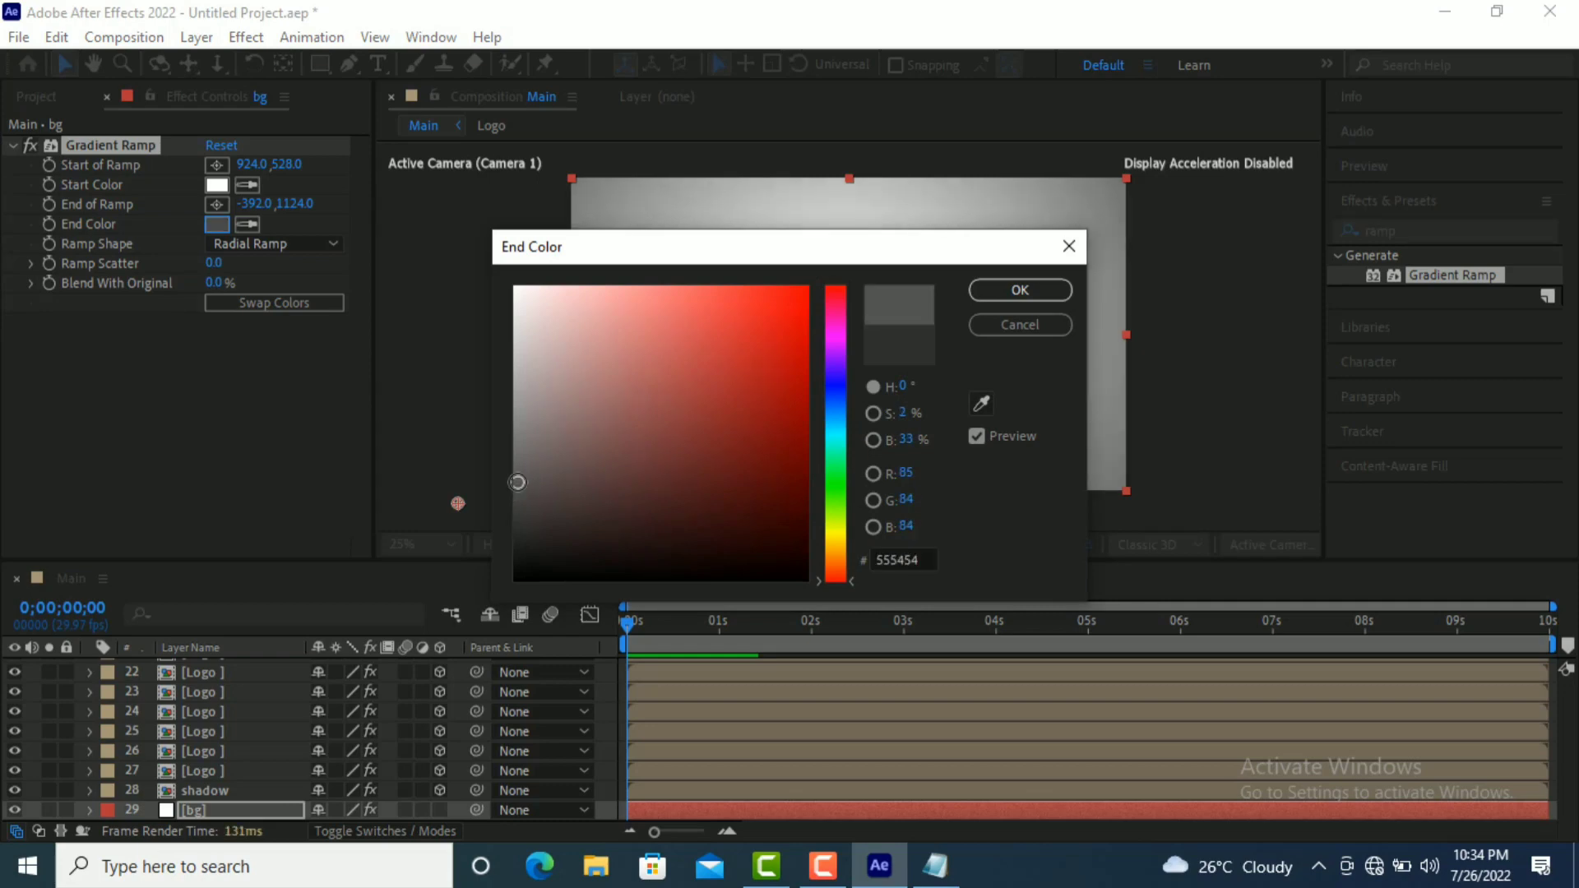
{"action": "left_click", "coordinate": [1024, 294]}
{"action": "left_click", "coordinate": [635, 513]}
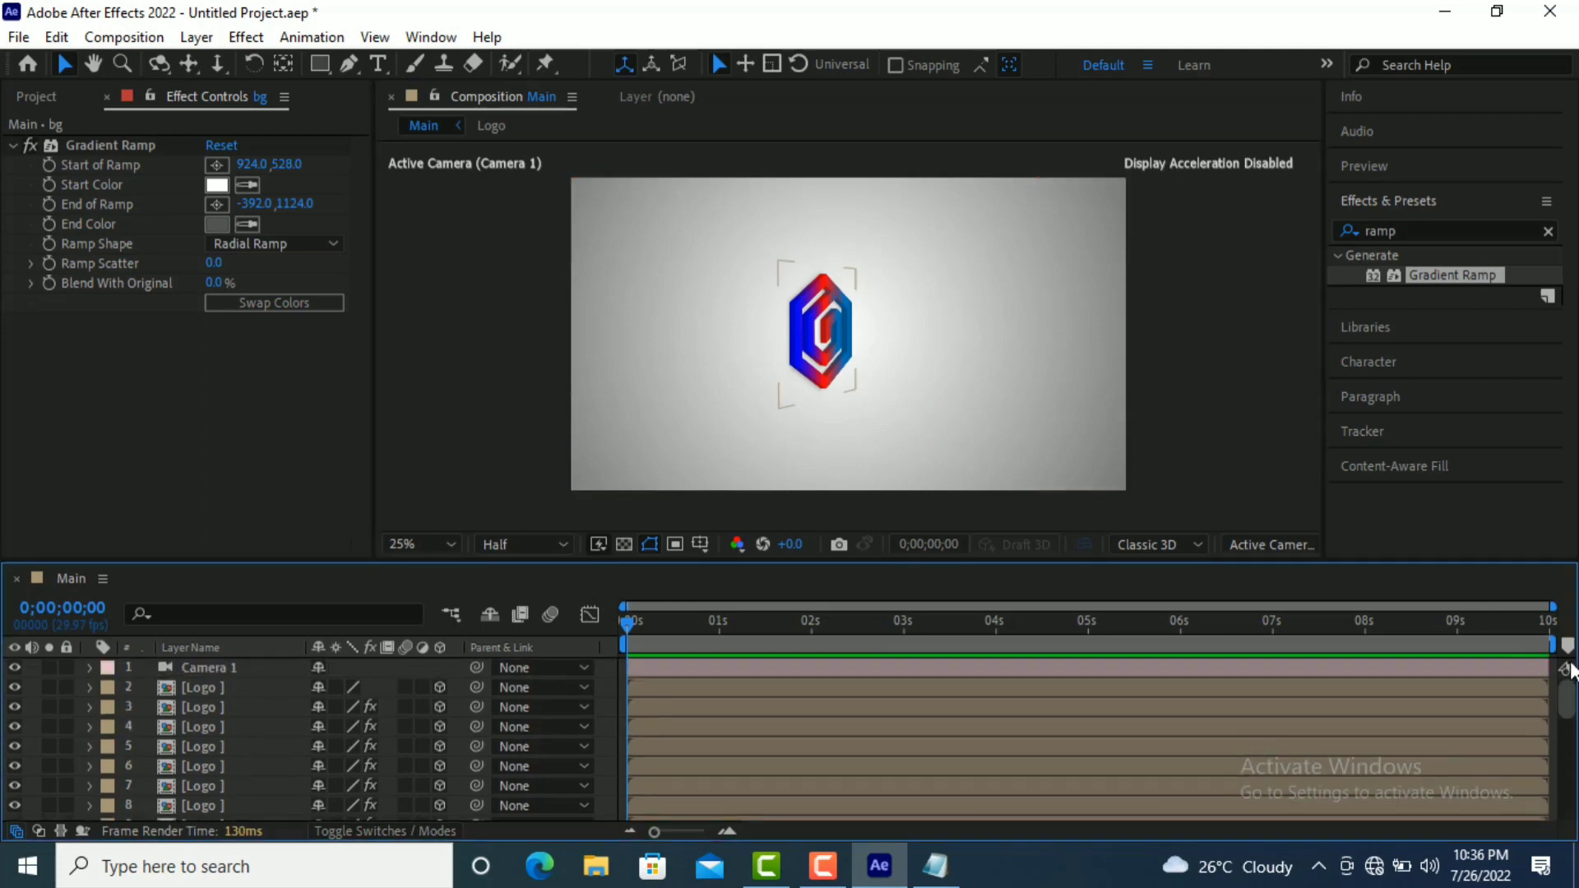
- Expand the Transform properties of Camera 1 and reset them to their defaults
{"action": "left_click", "coordinate": [205, 667]}
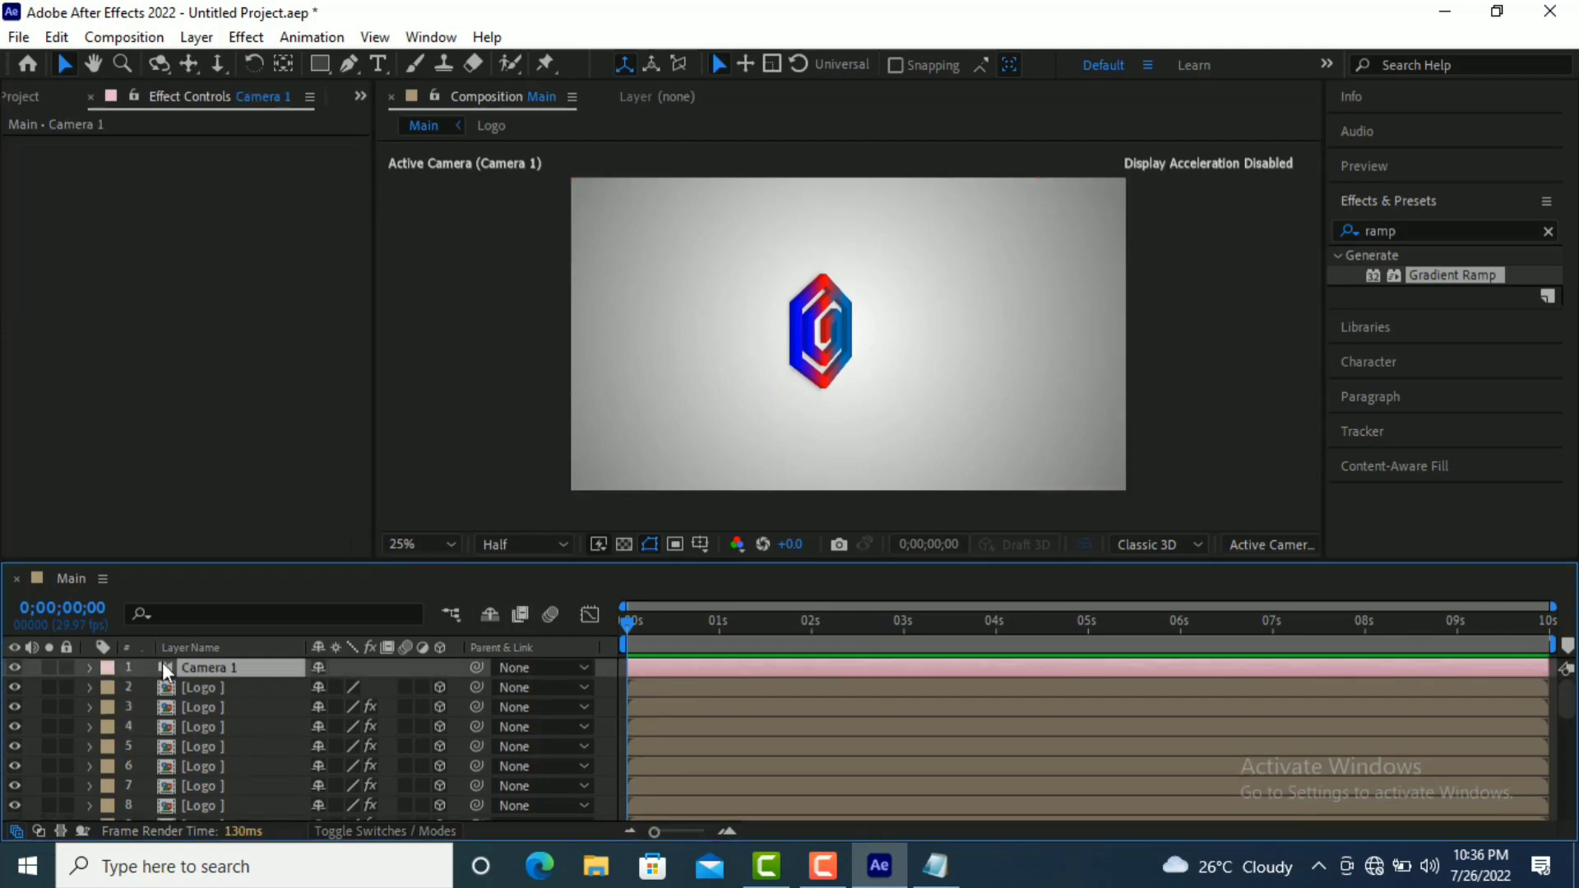
{"action": "left_click", "coordinate": [89, 668]}
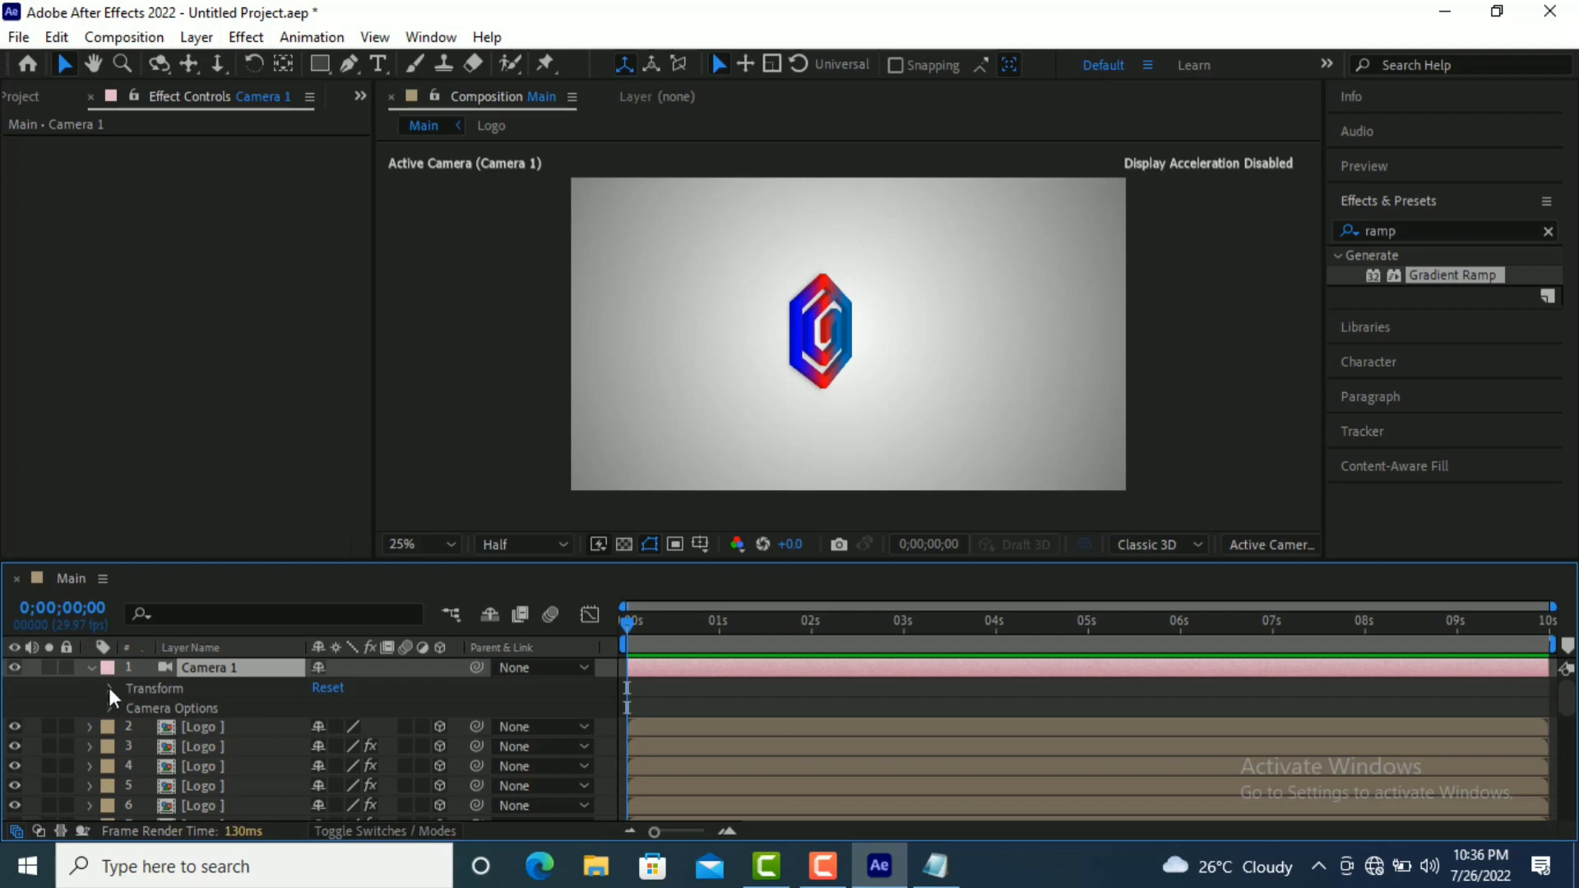
{"action": "left_click", "coordinate": [110, 688]}
{"action": "left_click", "coordinate": [332, 685]}
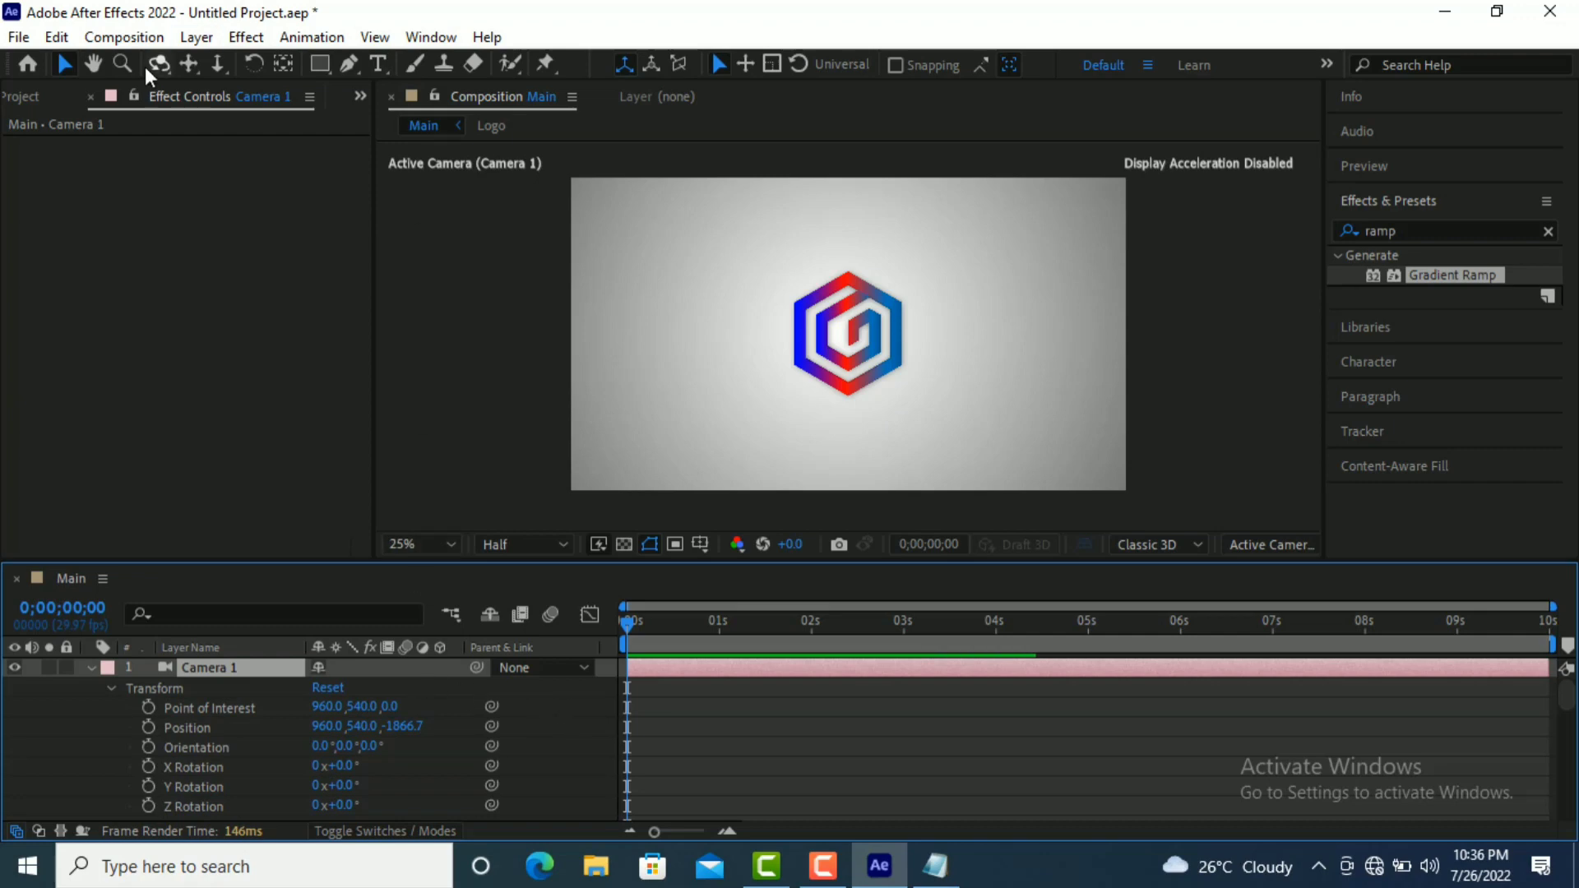
- Keyframe Camera 1's Position at 0 seconds and at 5 seconds with the same front-facing value
{"action": "key", "text": "p"}
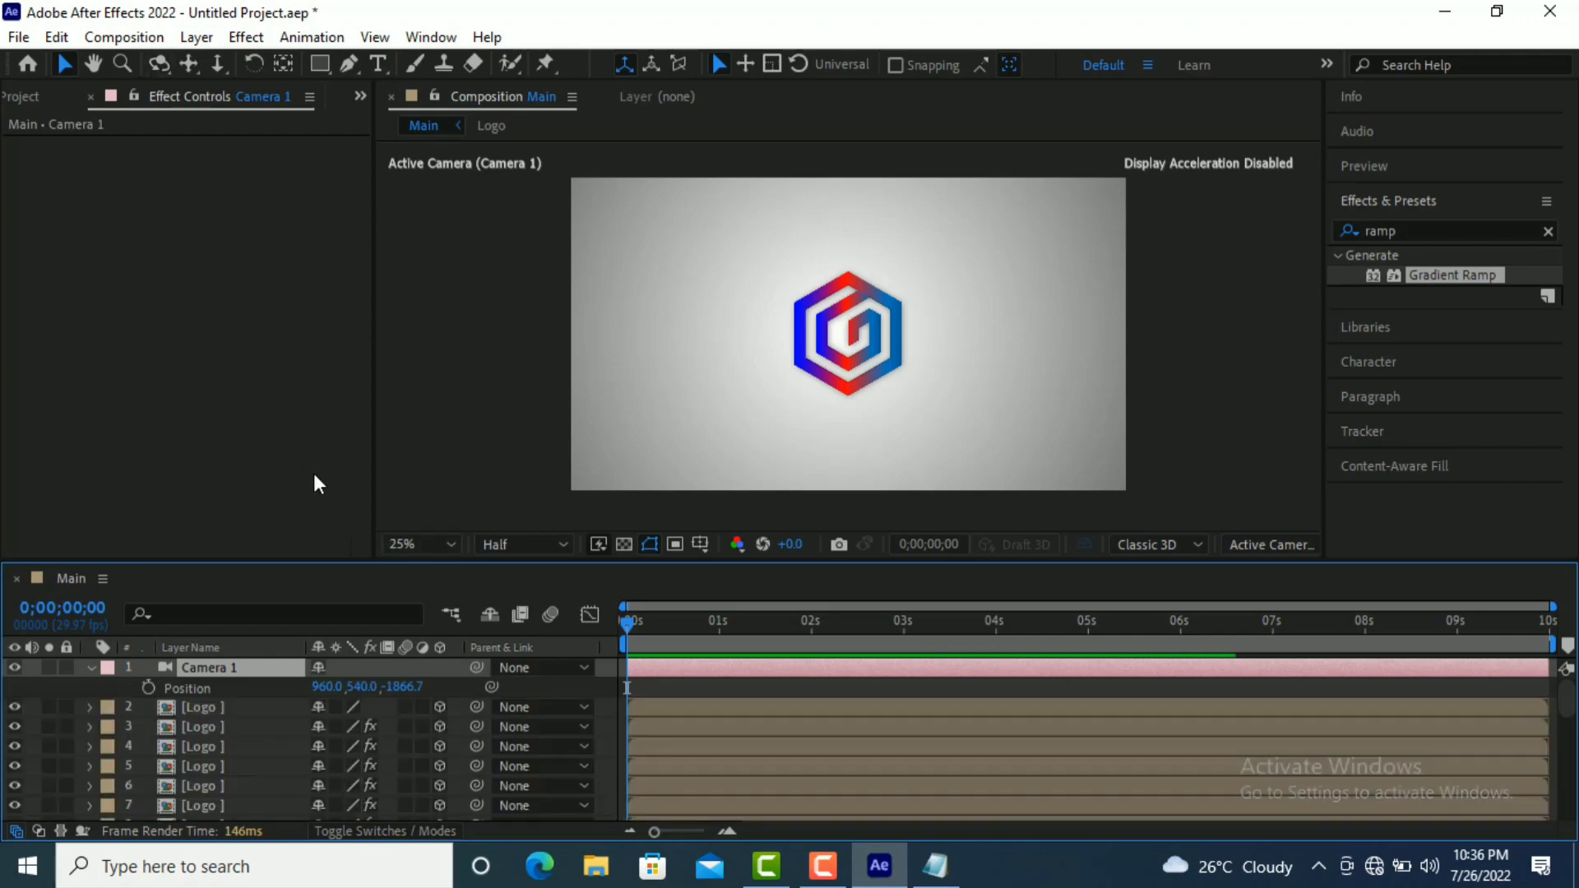
{"action": "left_click", "coordinate": [148, 688]}
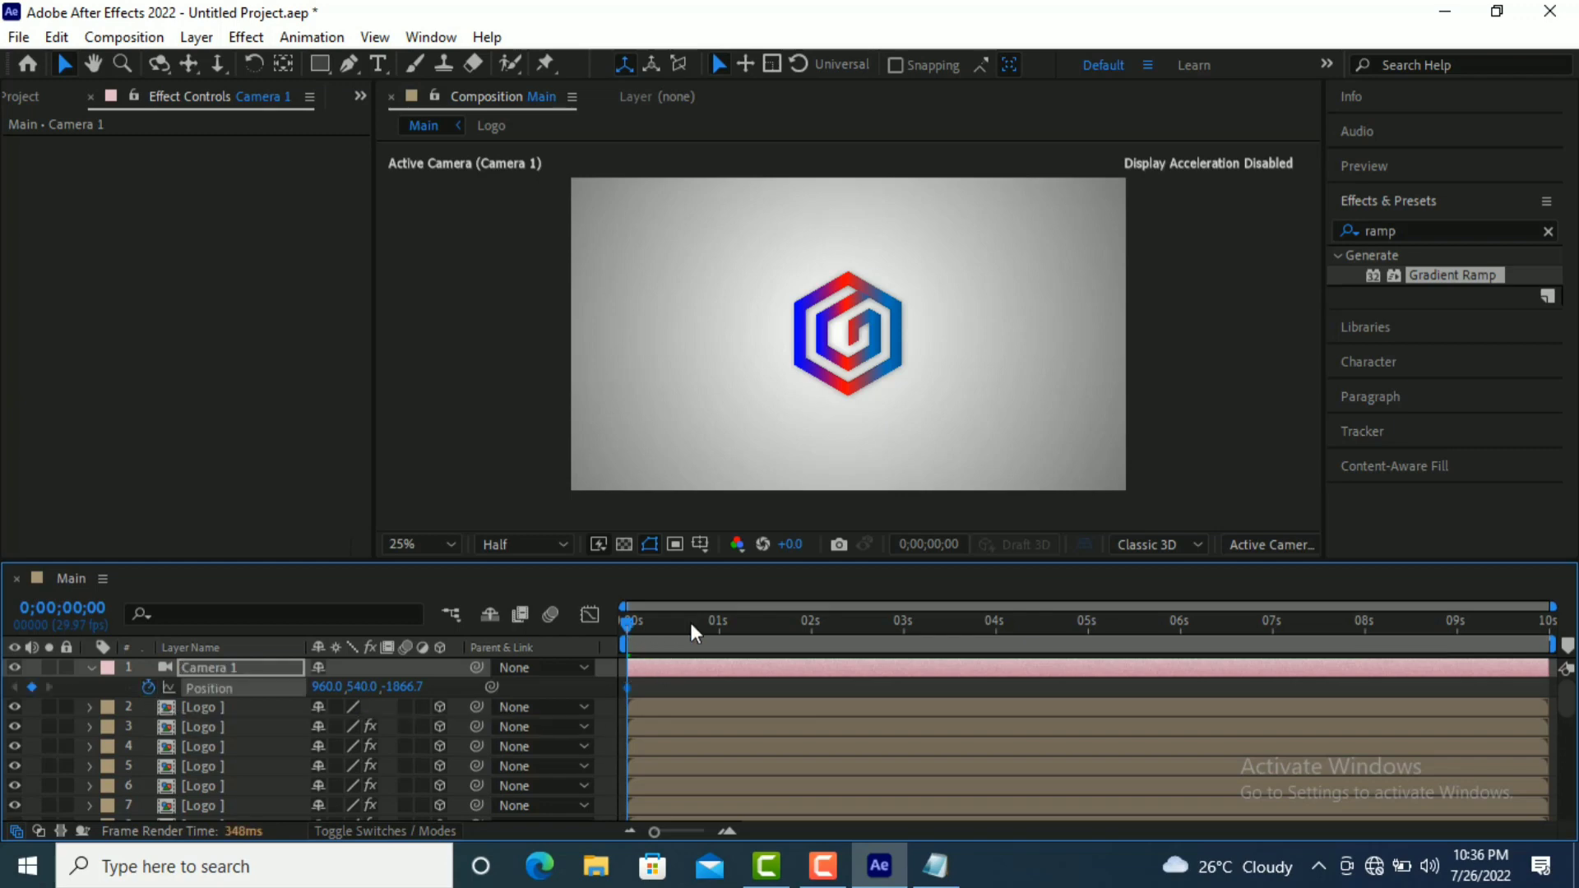
{"action": "left_click_drag", "start_coordinate": [689, 623], "coordinate": [1089, 628]}
- At 0 seconds, orbit Camera 1 to a tilted view of the logo, with Position about 457.9, 1903.8, -1236.8
{"action": "left_click_drag", "start_coordinate": [1082, 624], "coordinate": [572, 654]}
{"action": "left_click", "coordinate": [155, 64]}
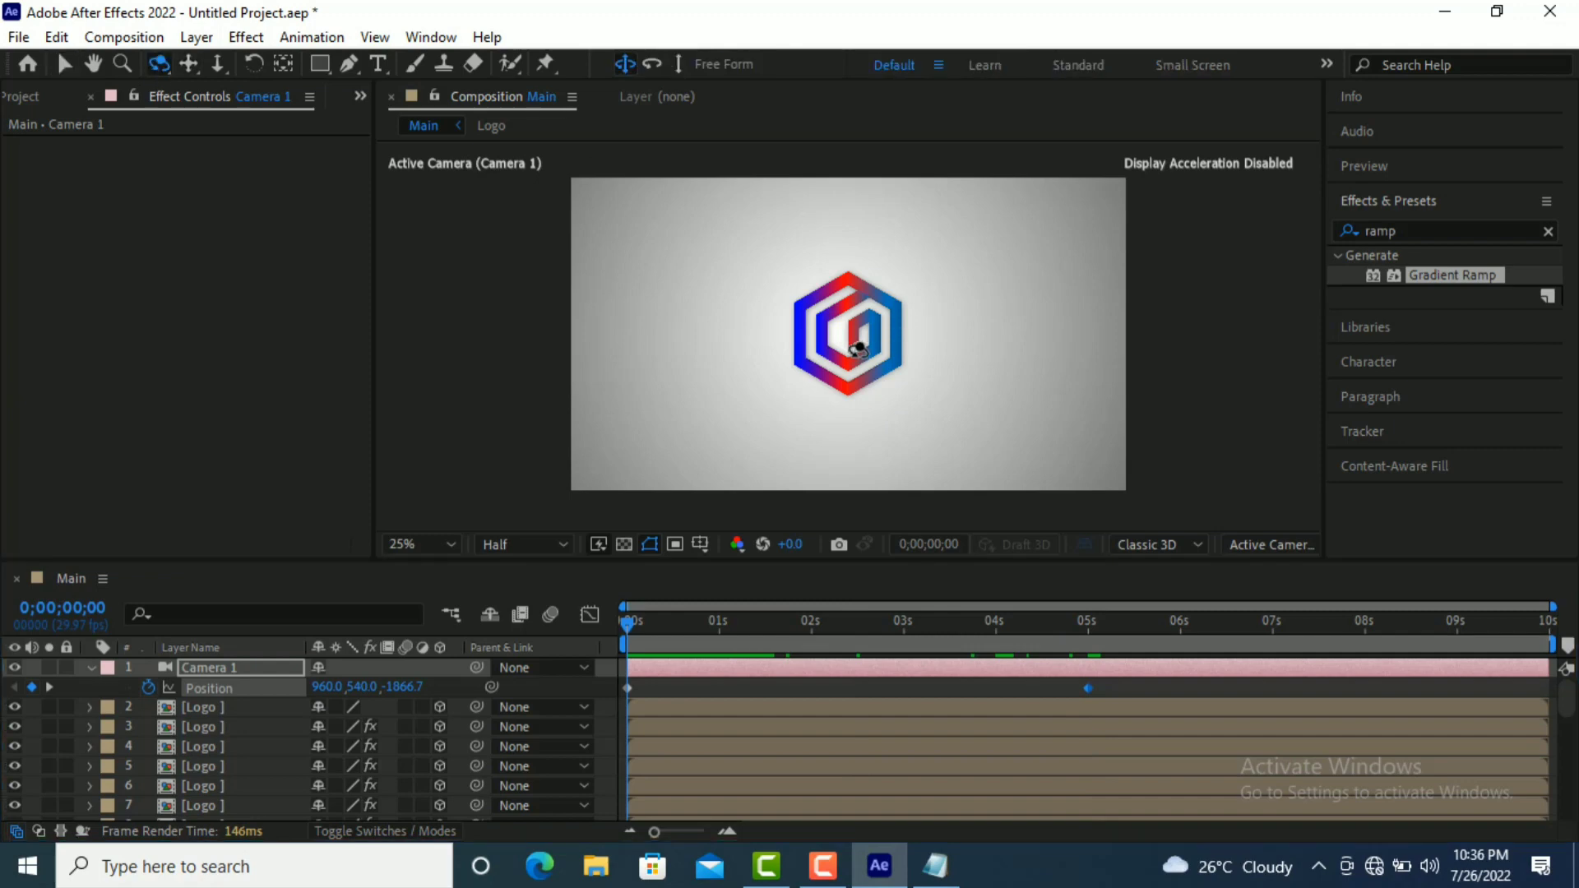
{"action": "left_click_drag", "start_coordinate": [873, 339], "coordinate": [878, 306]}
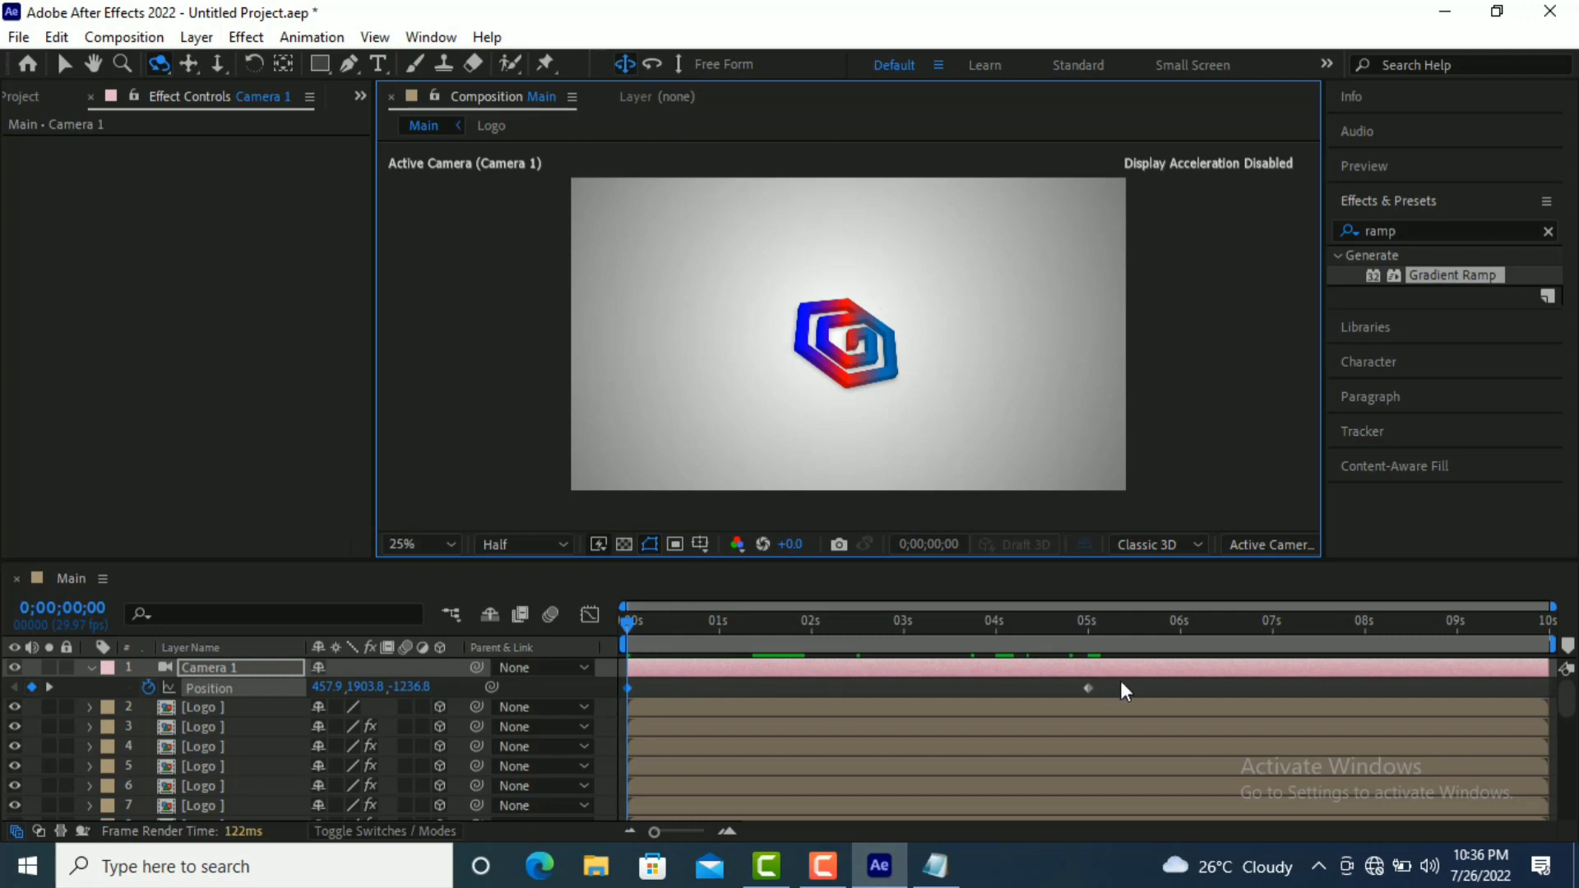
- Apply Easy Ease to both Position keyframes of Camera 1
{"action": "left_click_drag", "start_coordinate": [1120, 679], "coordinate": [603, 689]}
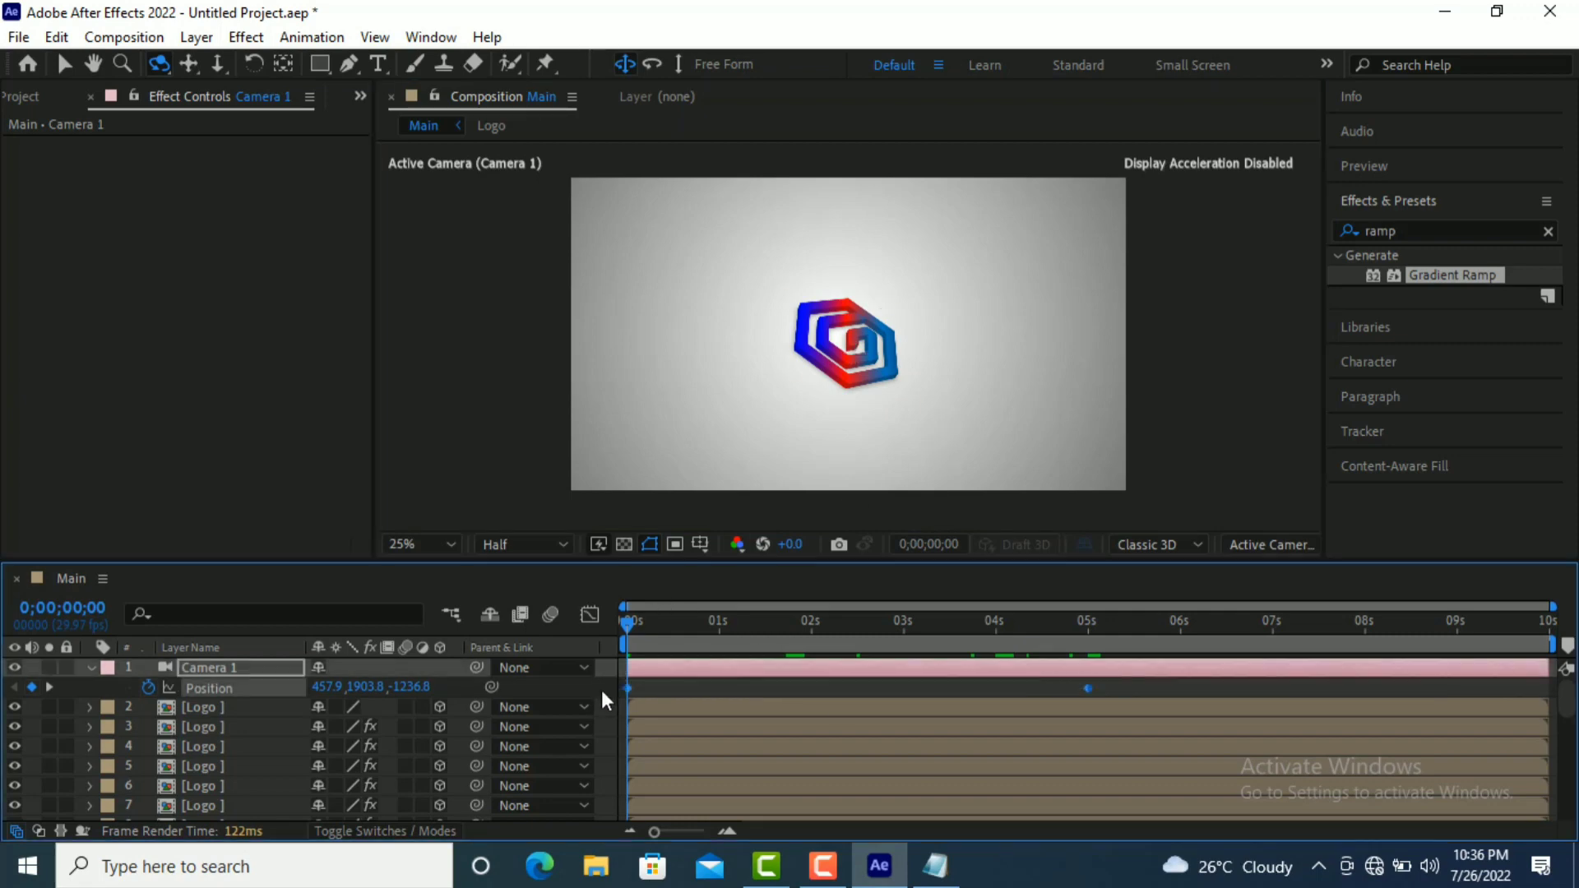
{"action": "right_click", "coordinate": [626, 682]}
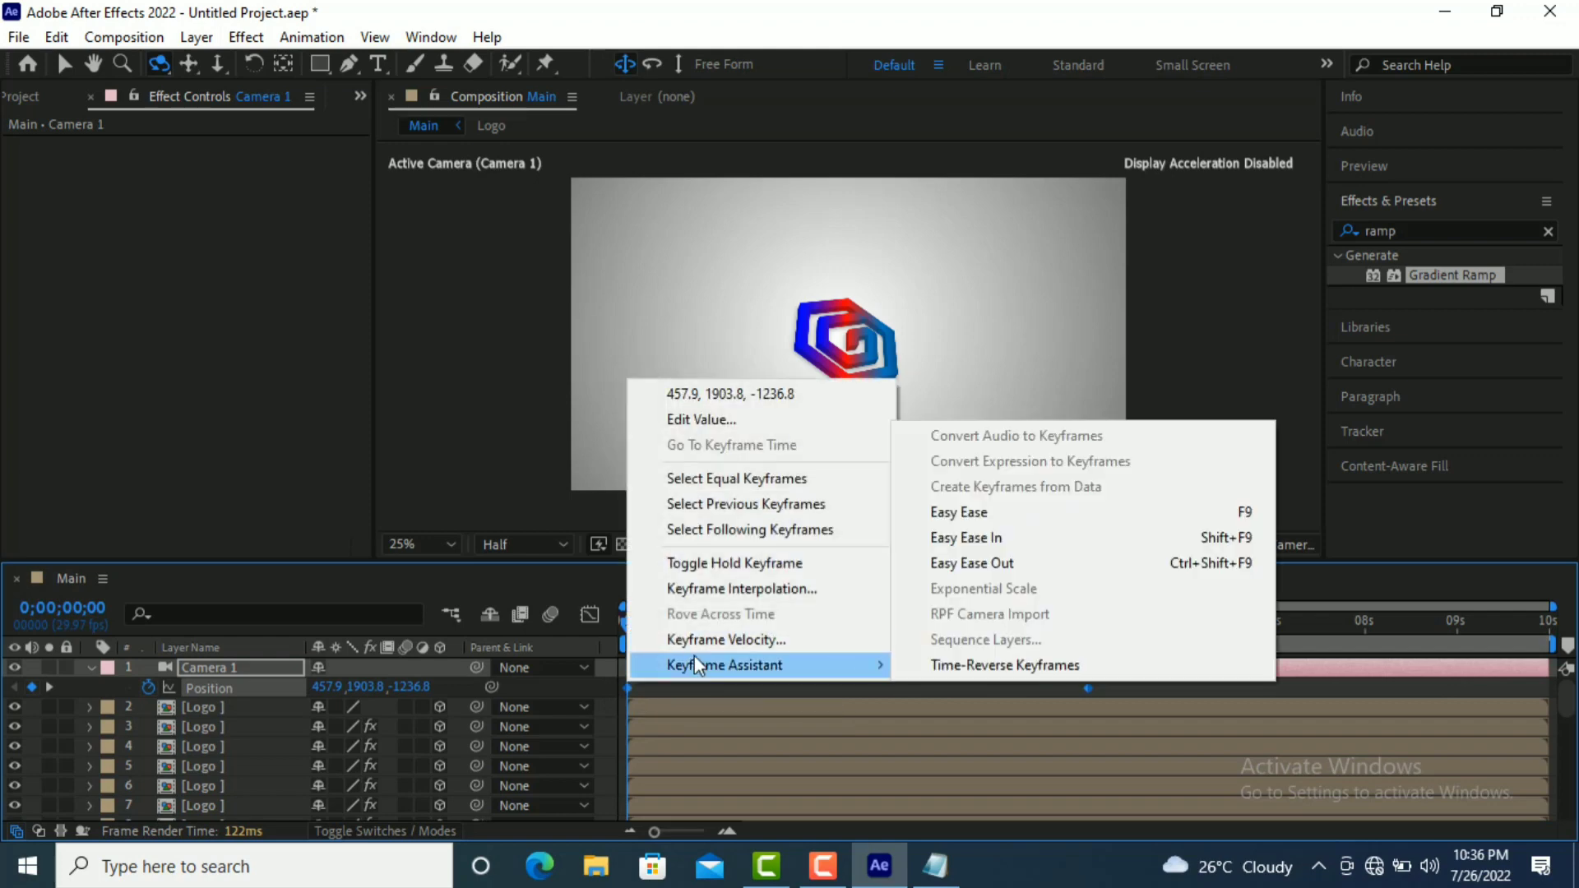
{"action": "mouse_move", "coordinate": [746, 667]}
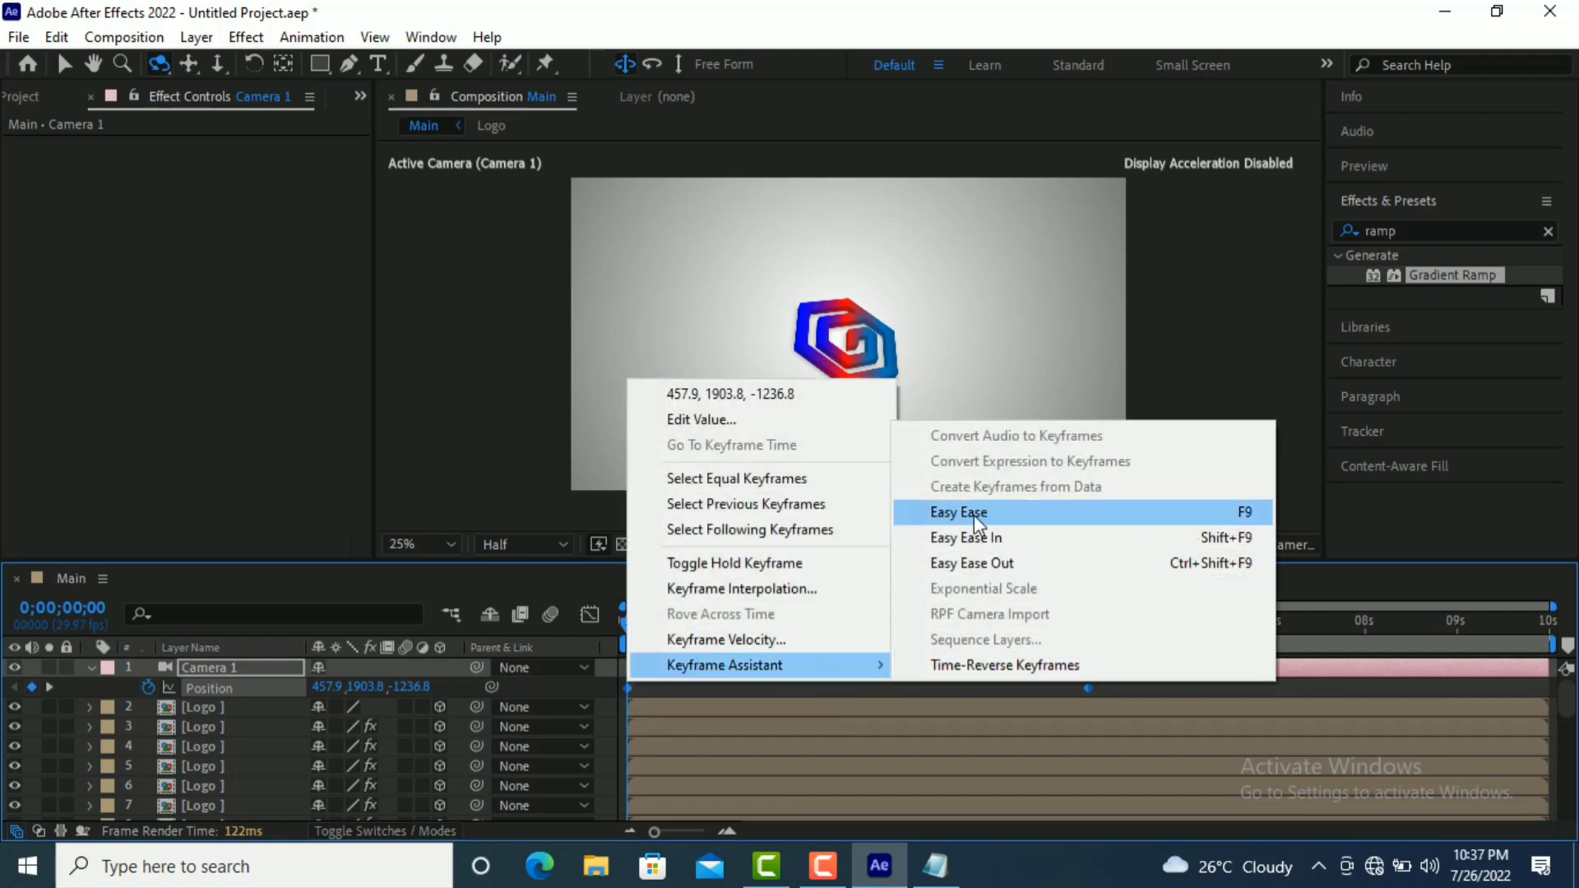
{"action": "left_click", "coordinate": [973, 513]}
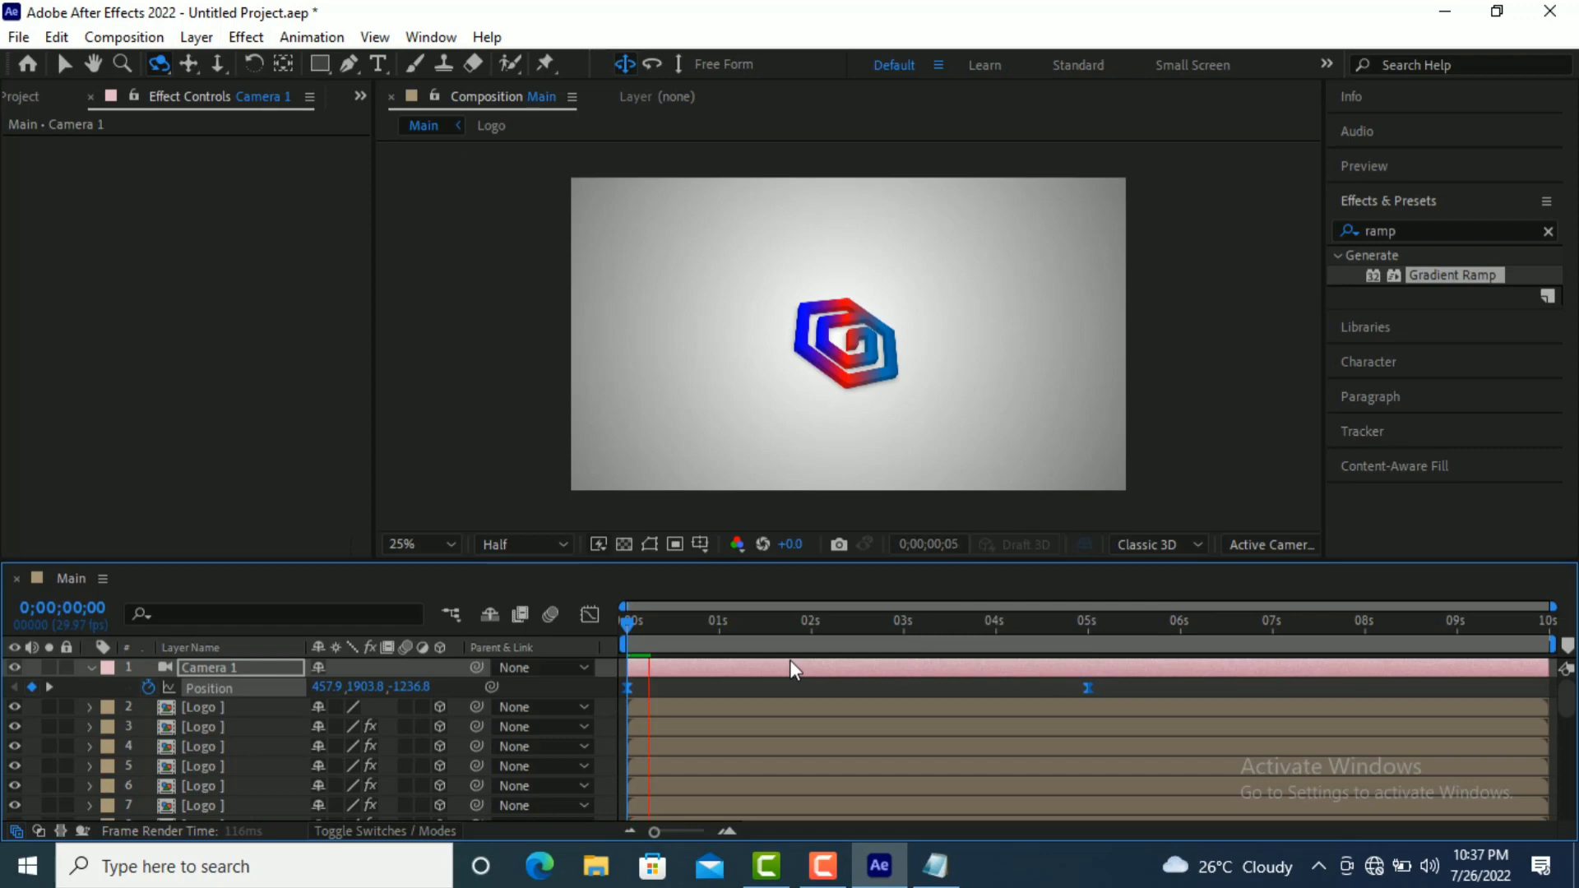
- Play a preview of the eased camera move from the start to past 5 seconds
{"action": "key", "text": "v"}
{"action": "key", "text": "space"}
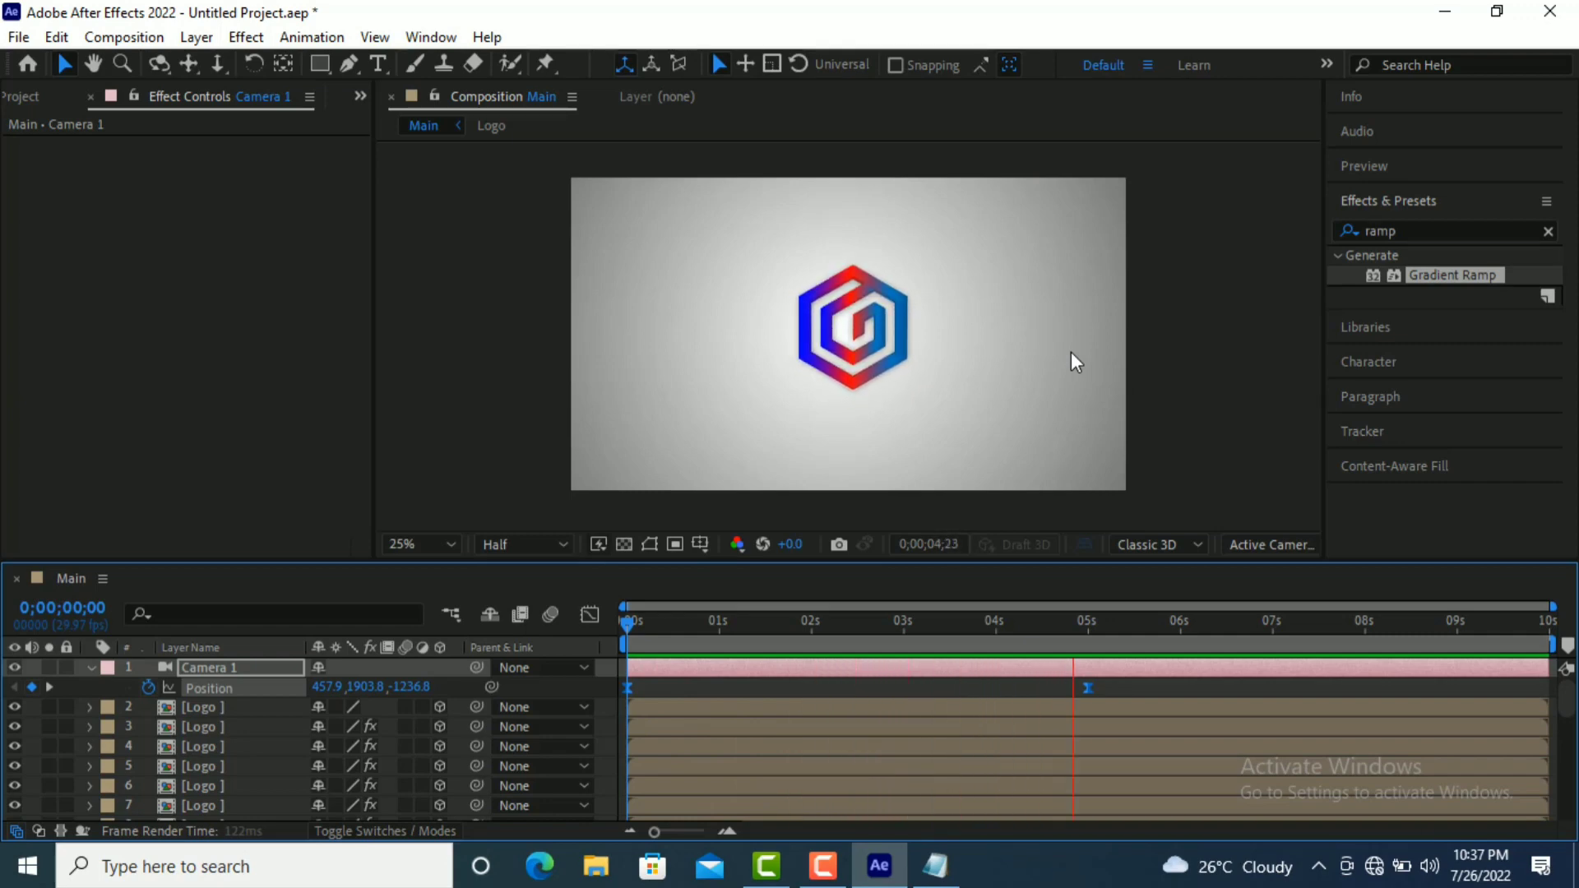
{"action": "key", "text": "space"}
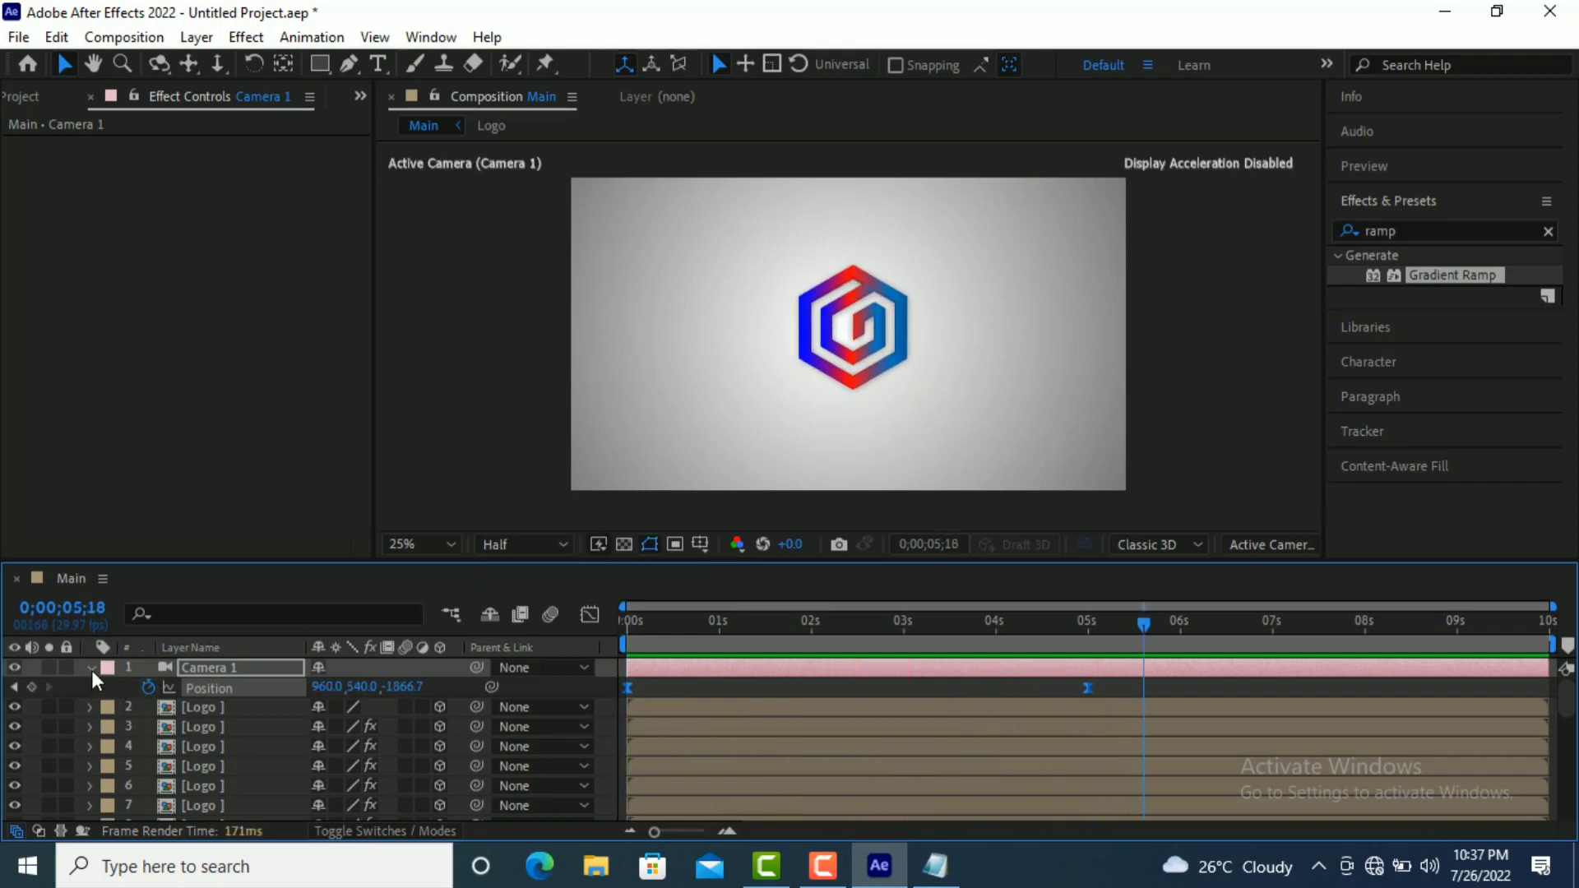
- Find the CC Light Sweep effect and apply it to the topmost Logo layer
{"action": "left_click", "coordinate": [91, 670]}
{"action": "left_click", "coordinate": [190, 691]}
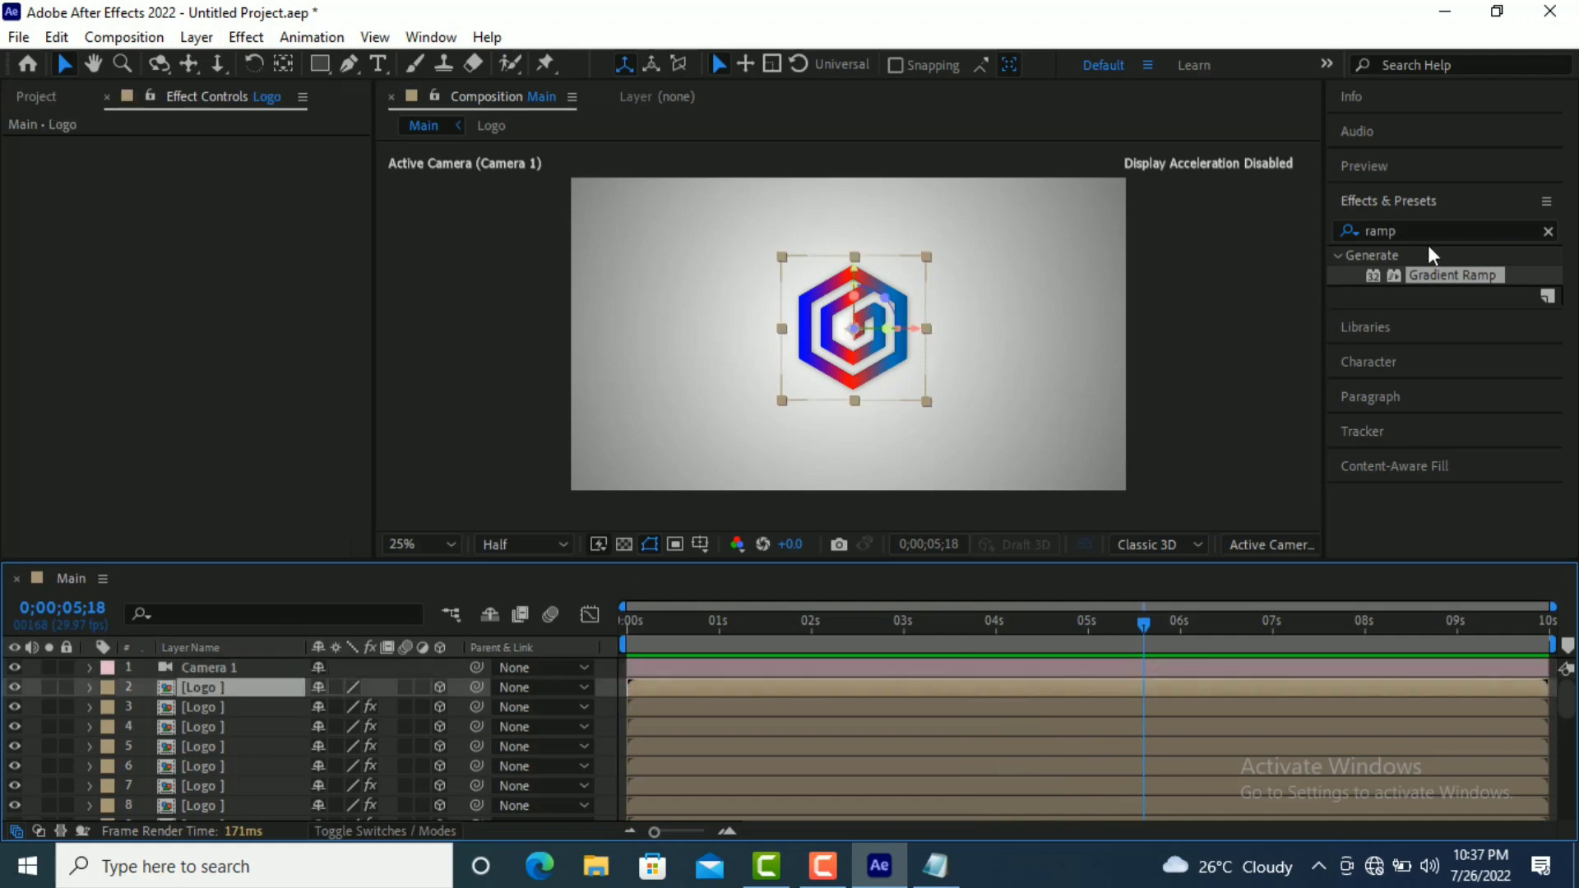
{"action": "left_click", "coordinate": [1390, 231]}
{"action": "type", "text": "cc light"}
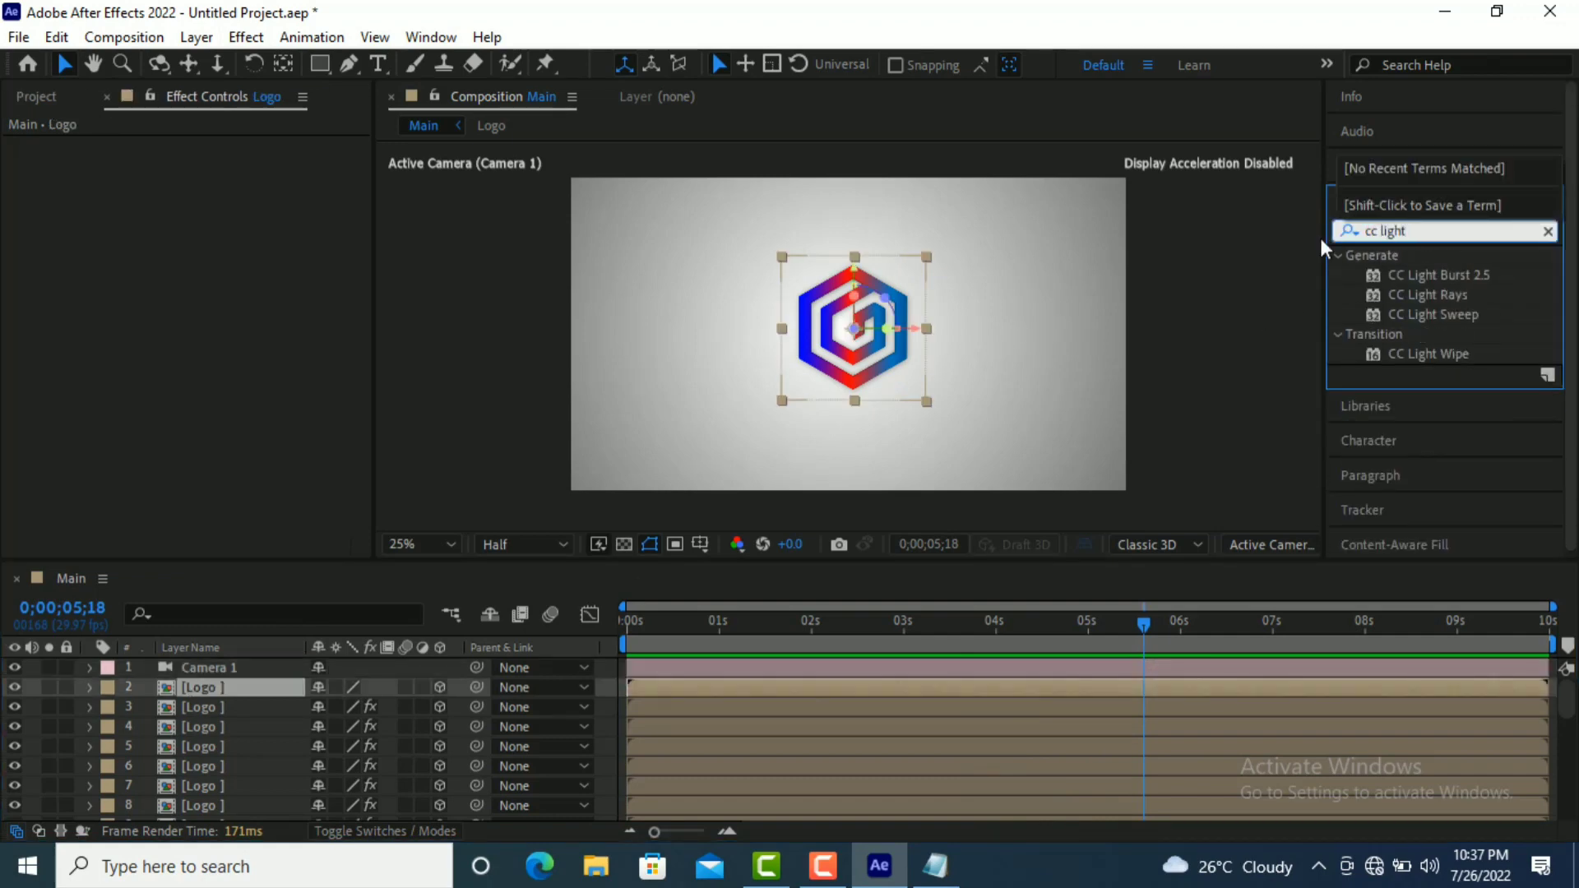
{"action": "left_click_drag", "start_coordinate": [1434, 314], "coordinate": [219, 688]}
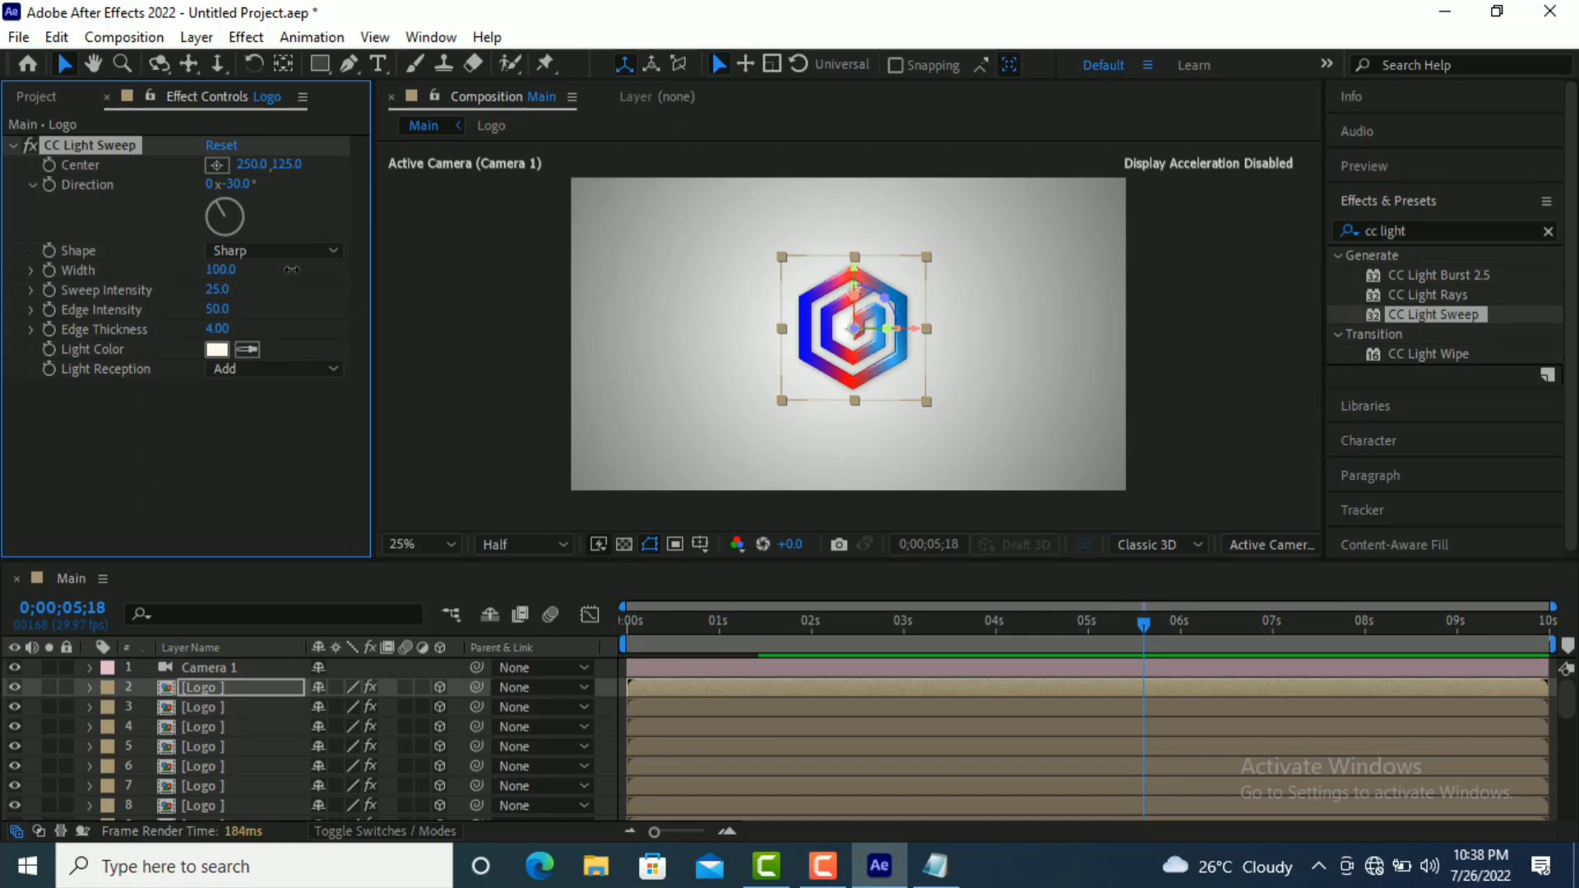
- Set the CC Light Sweep Width to 70, Sweep Intensity to 75 and Edge Intensity to 80
{"action": "left_click_drag", "start_coordinate": [279, 273], "coordinate": [270, 286]}
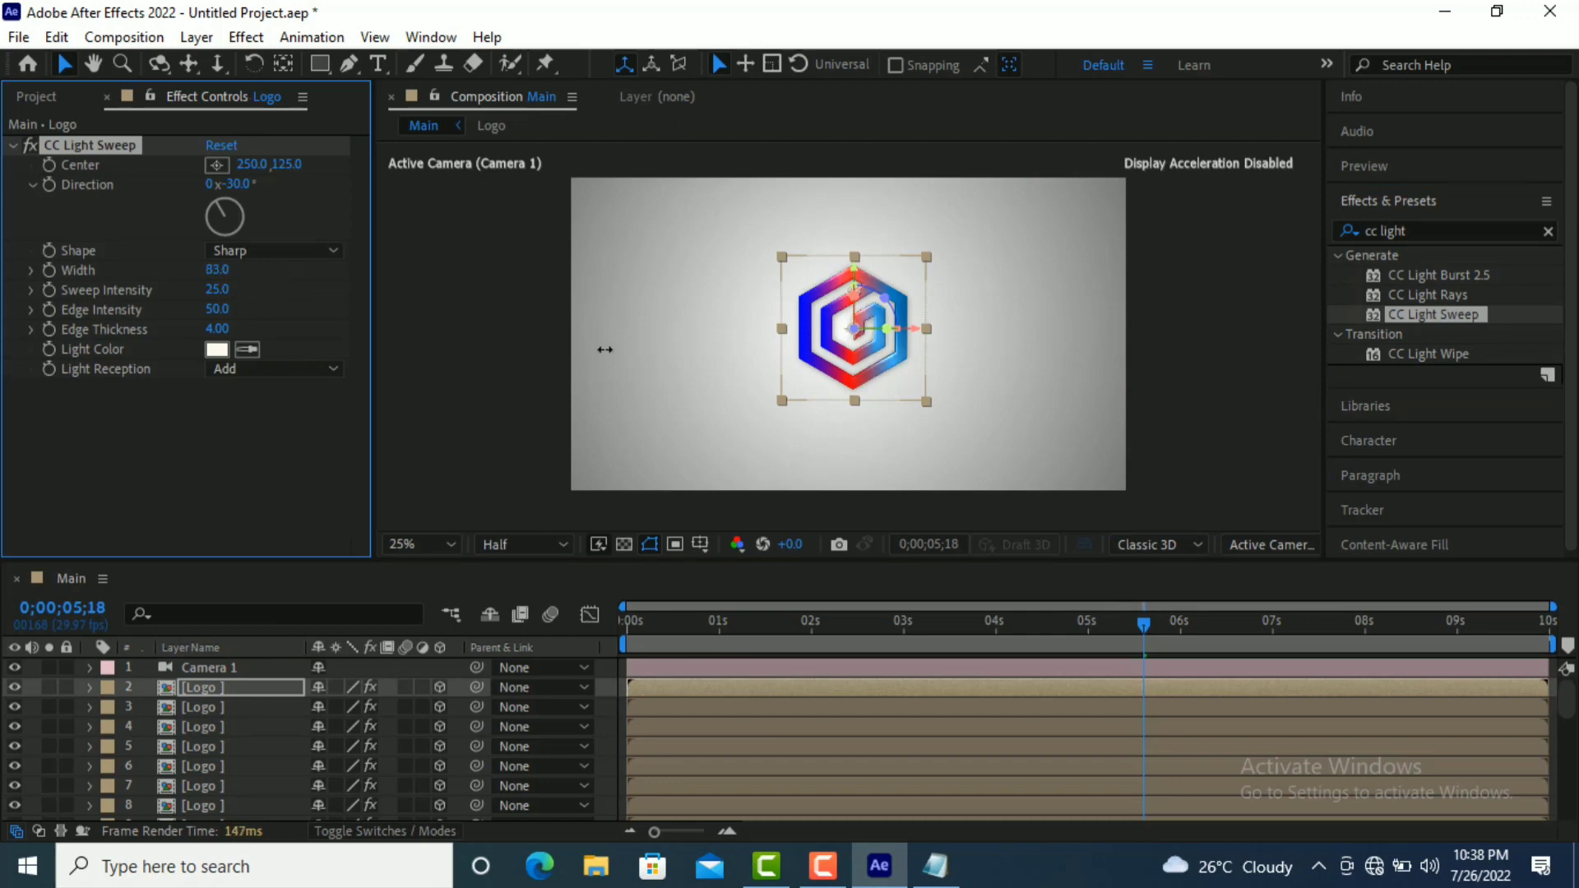
{"action": "left_click", "coordinate": [221, 276]}
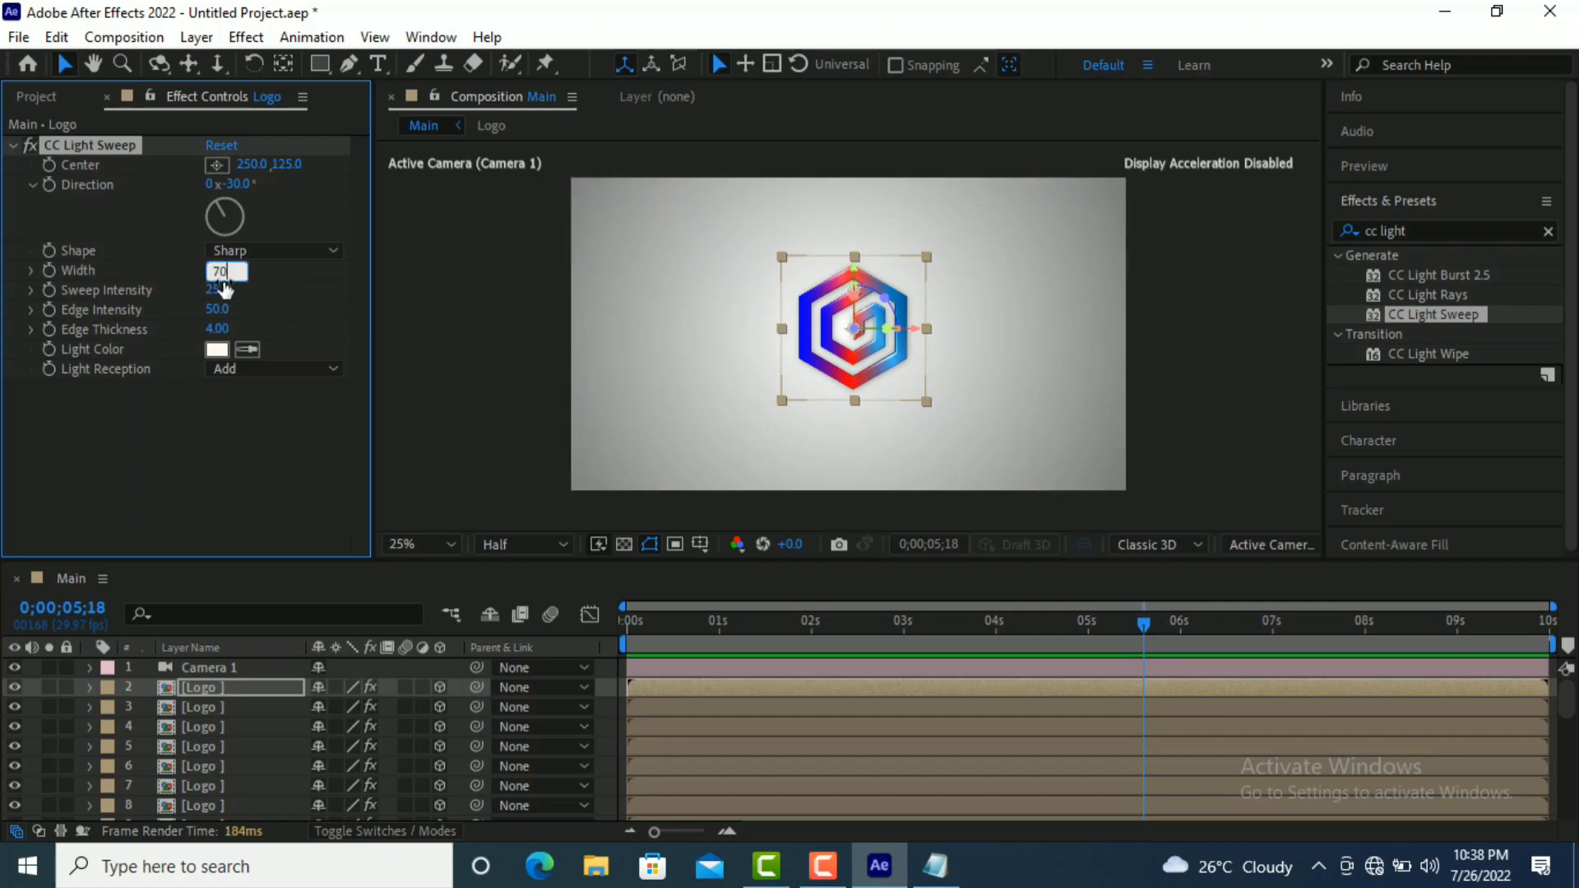
{"action": "type", "text": "70"}
{"action": "left_click", "coordinate": [225, 288]}
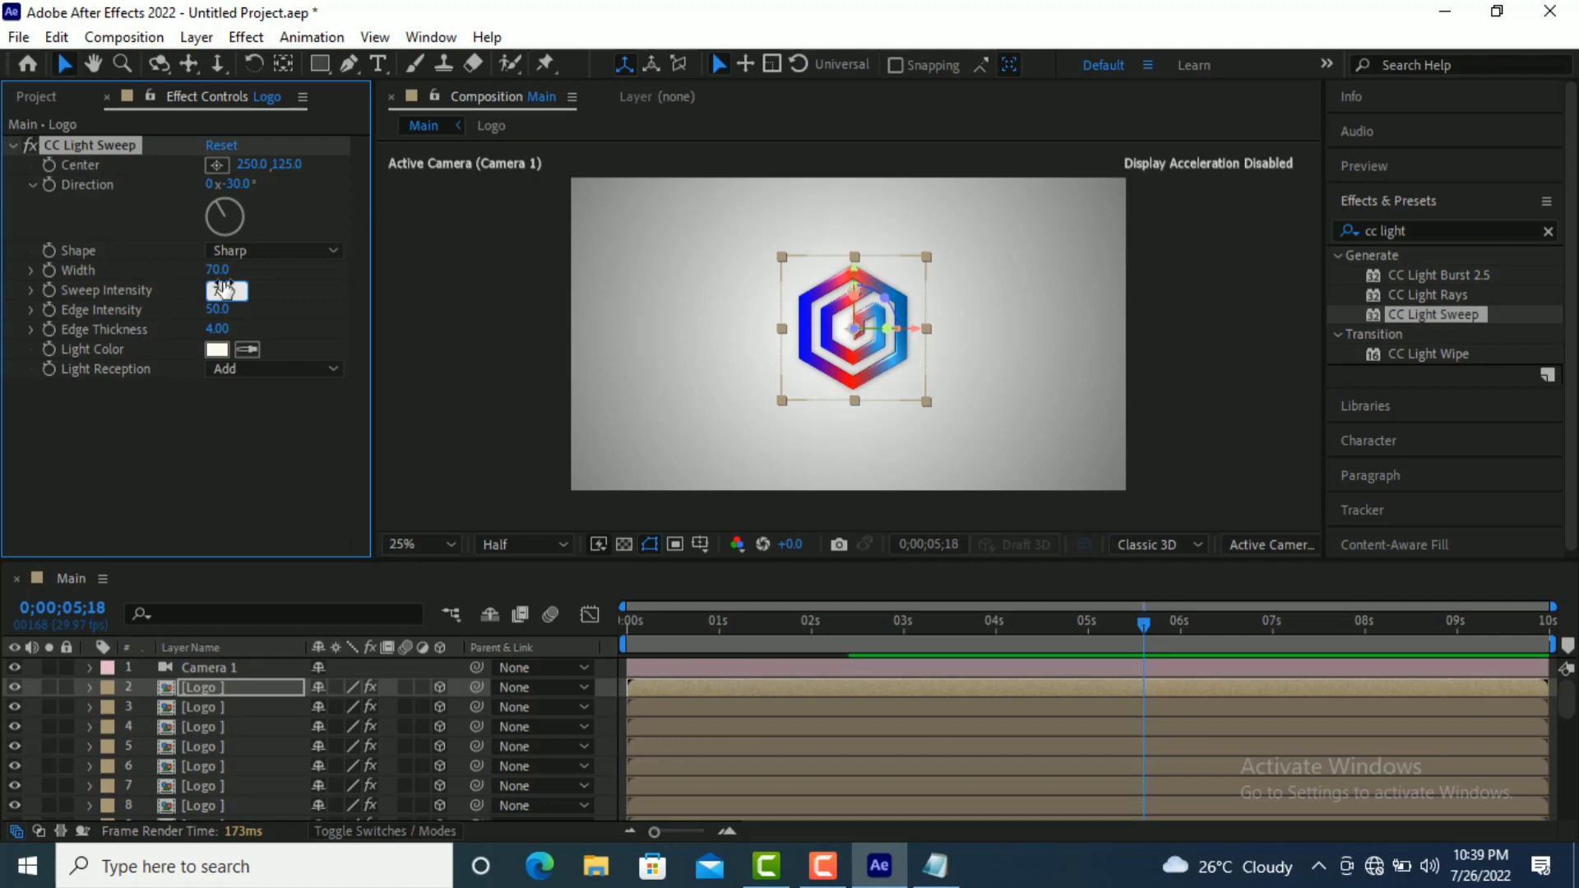
{"action": "key", "text": "Return"}
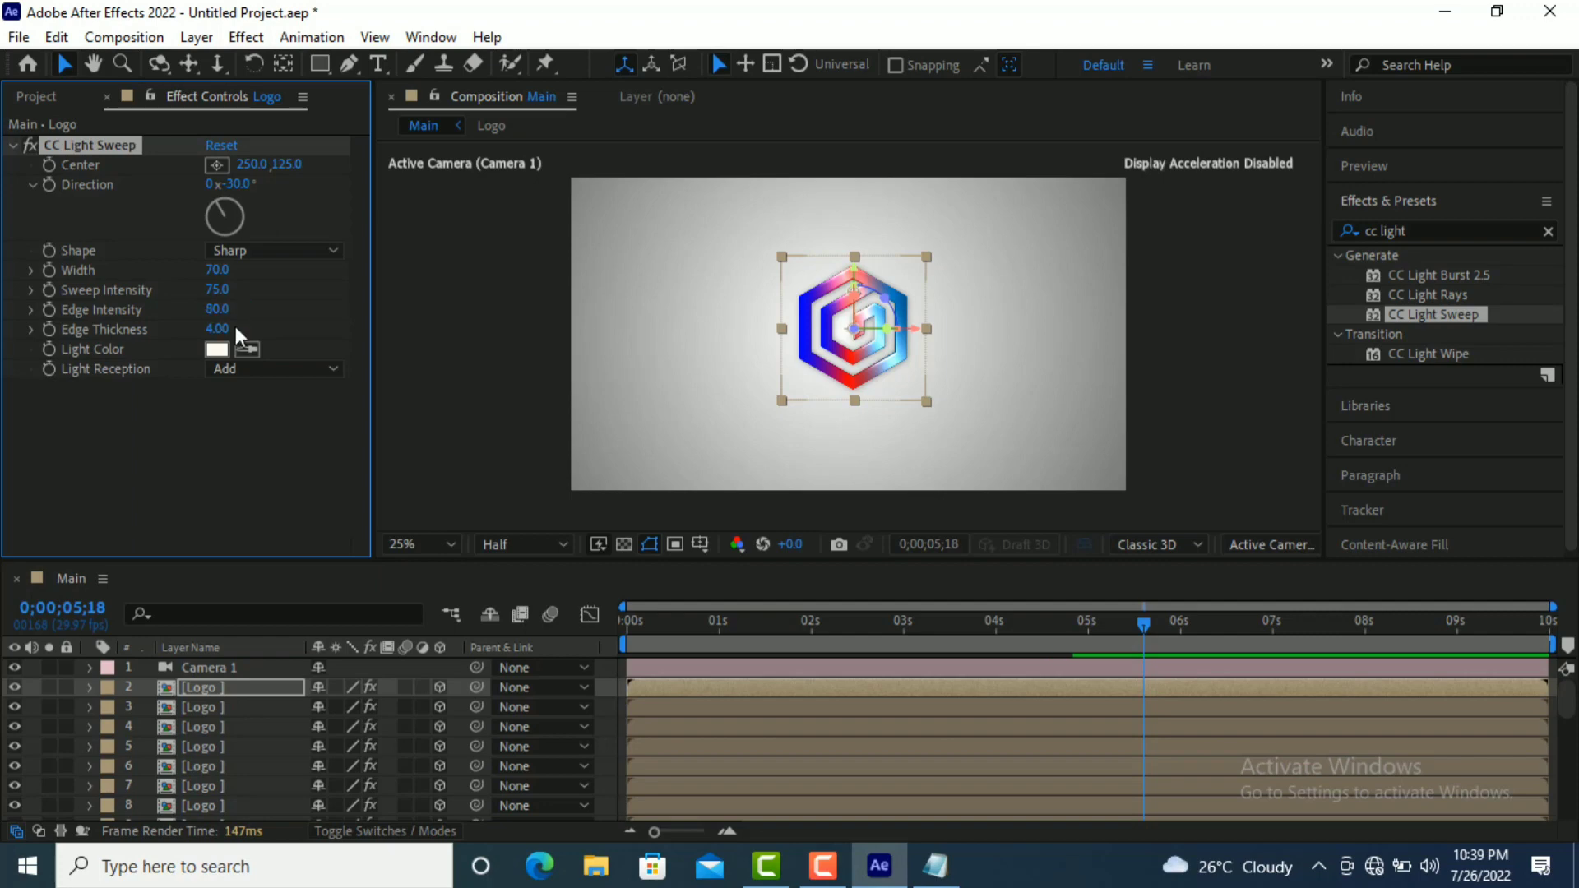
- At 0 seconds, move the light sweep's Center to about -432.3, -146.7 and keyframe it
{"action": "left_click", "coordinate": [1142, 624]}
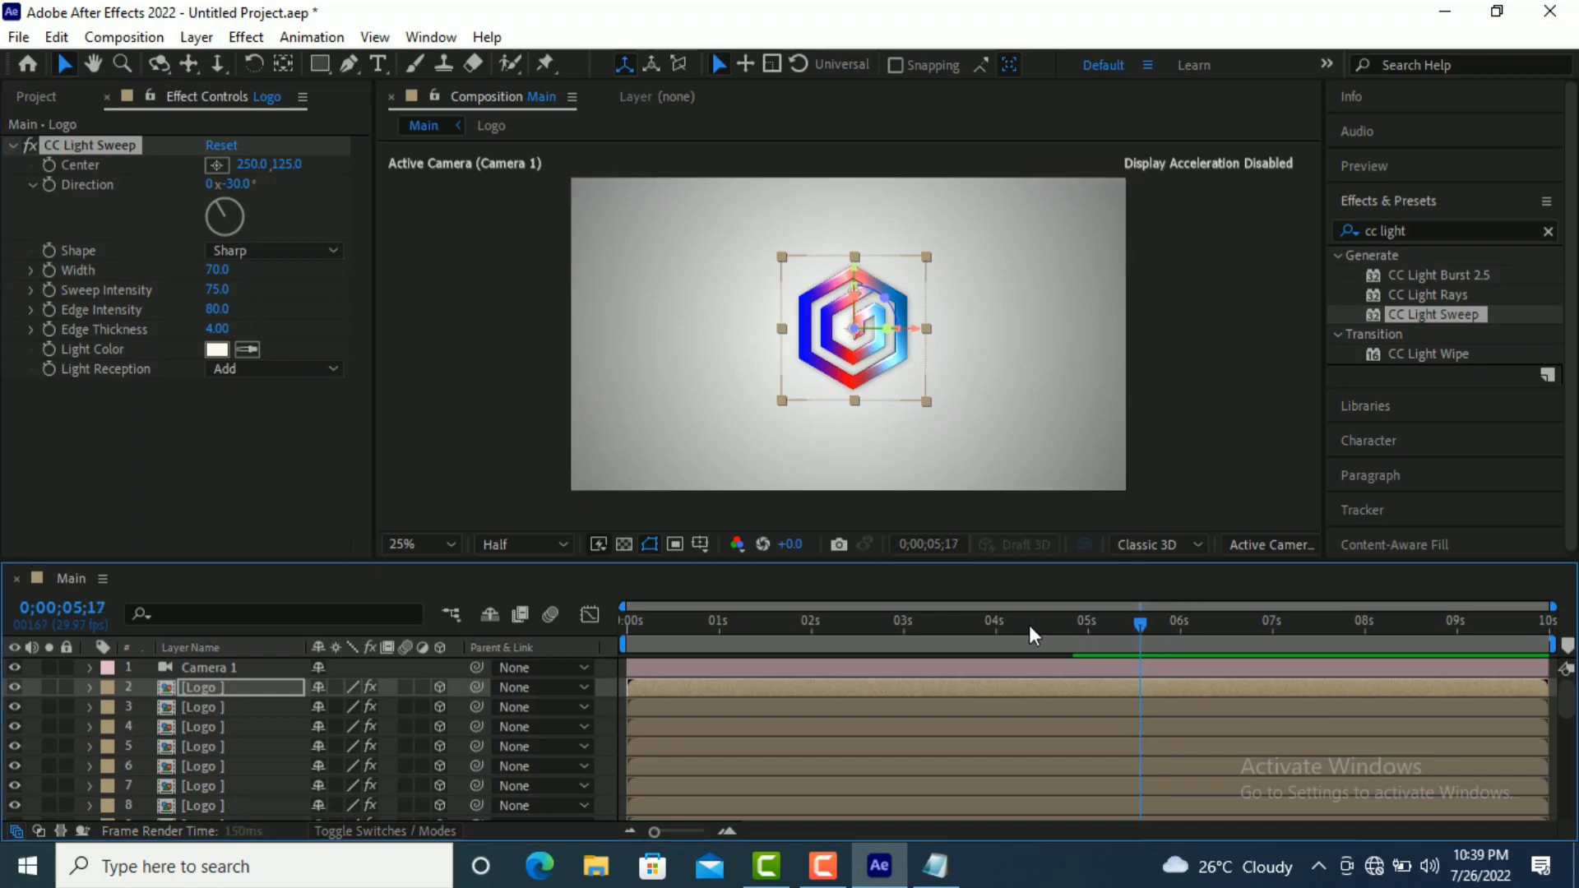
{"action": "left_click_drag", "start_coordinate": [867, 625], "coordinate": [658, 626]}
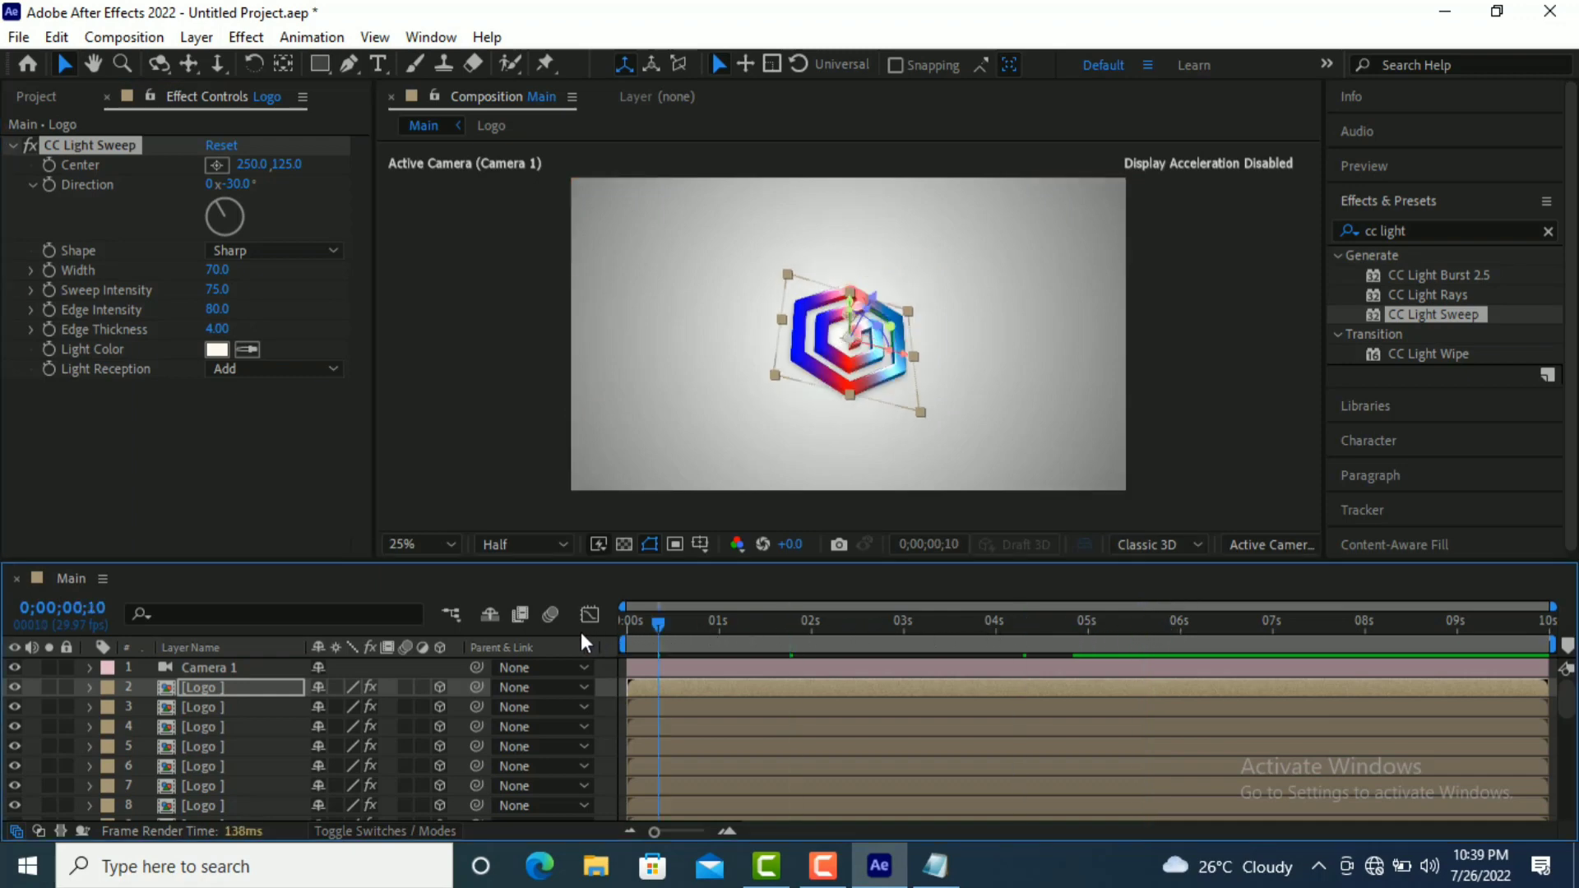
{"action": "key", "text": "Home"}
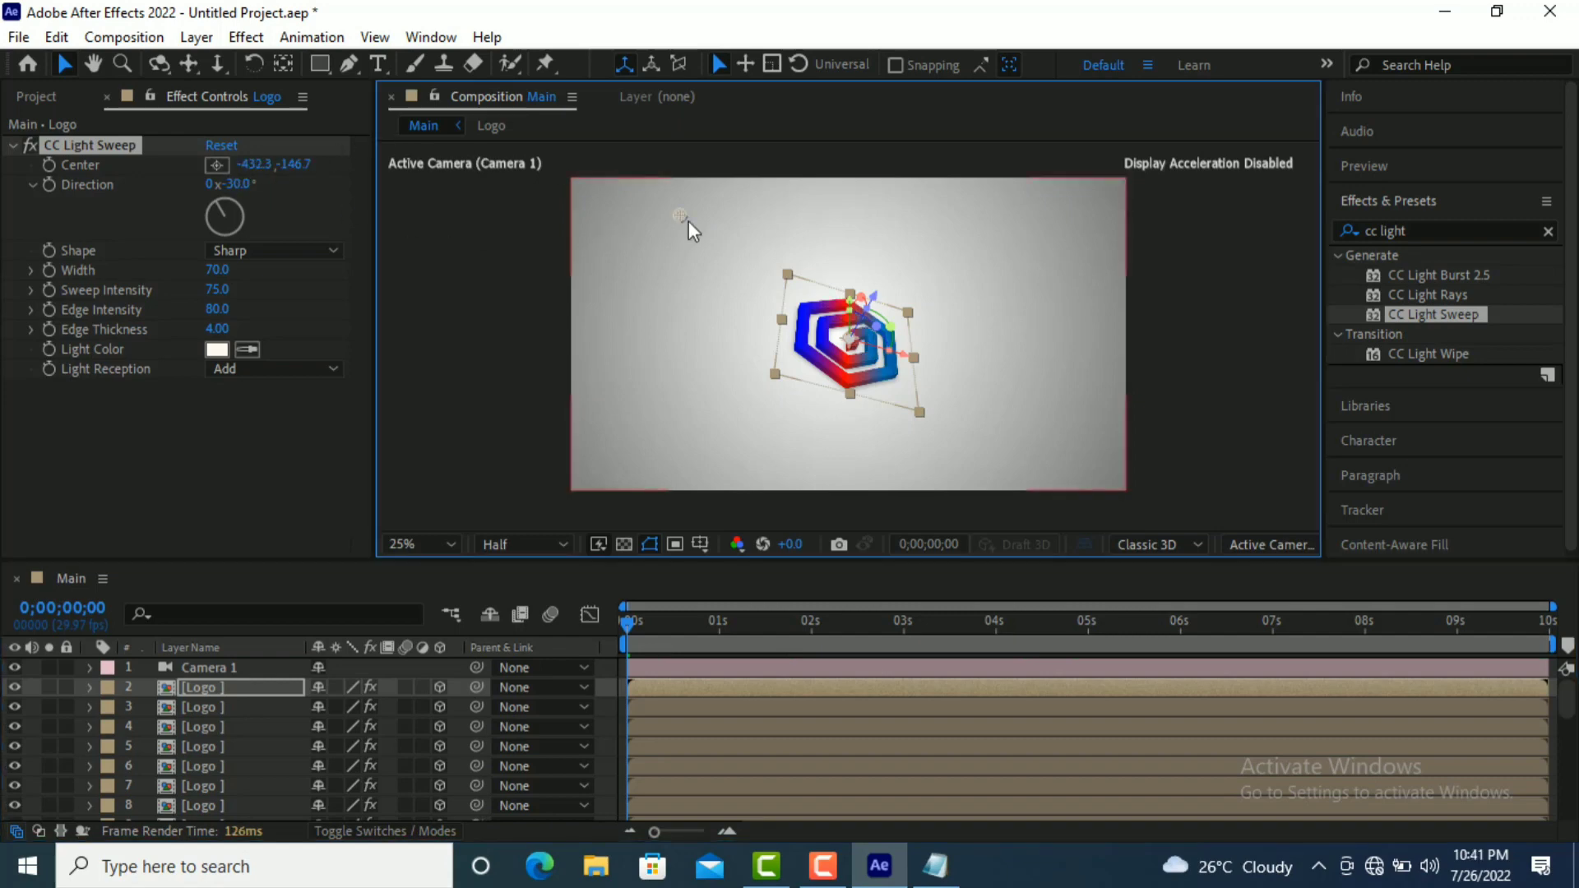
{"action": "left_click", "coordinate": [50, 165]}
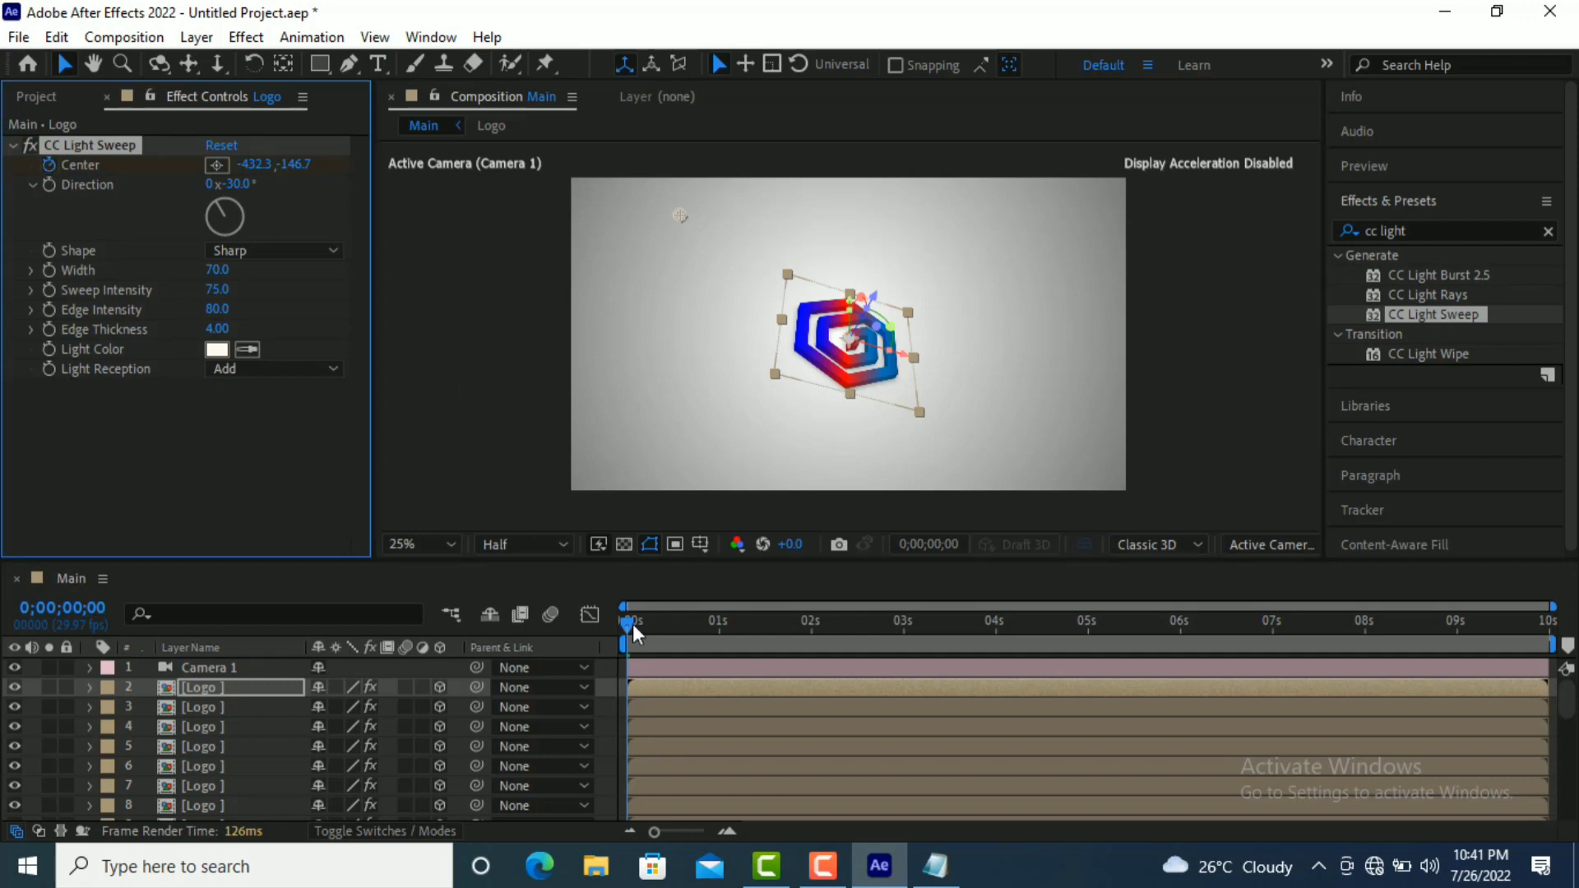
- At 5 seconds, move the light sweep's Center past the logo's other side to about 623.5, -216.3
{"action": "left_click_drag", "start_coordinate": [752, 624], "coordinate": [1096, 630]}
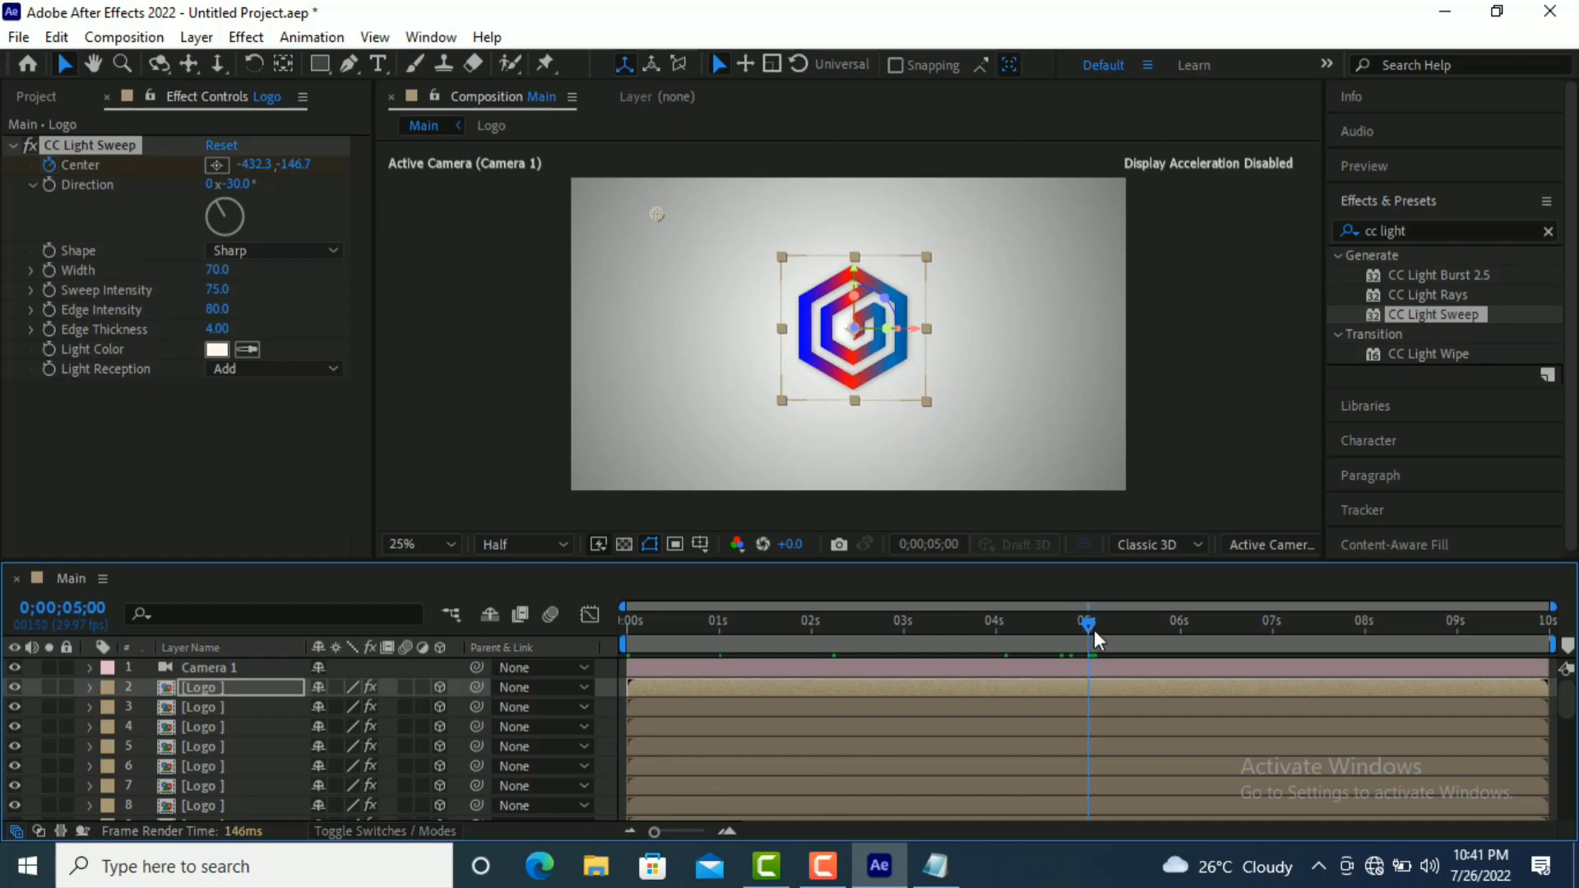
{"action": "left_click_drag", "start_coordinate": [657, 214], "coordinate": [660, 214]}
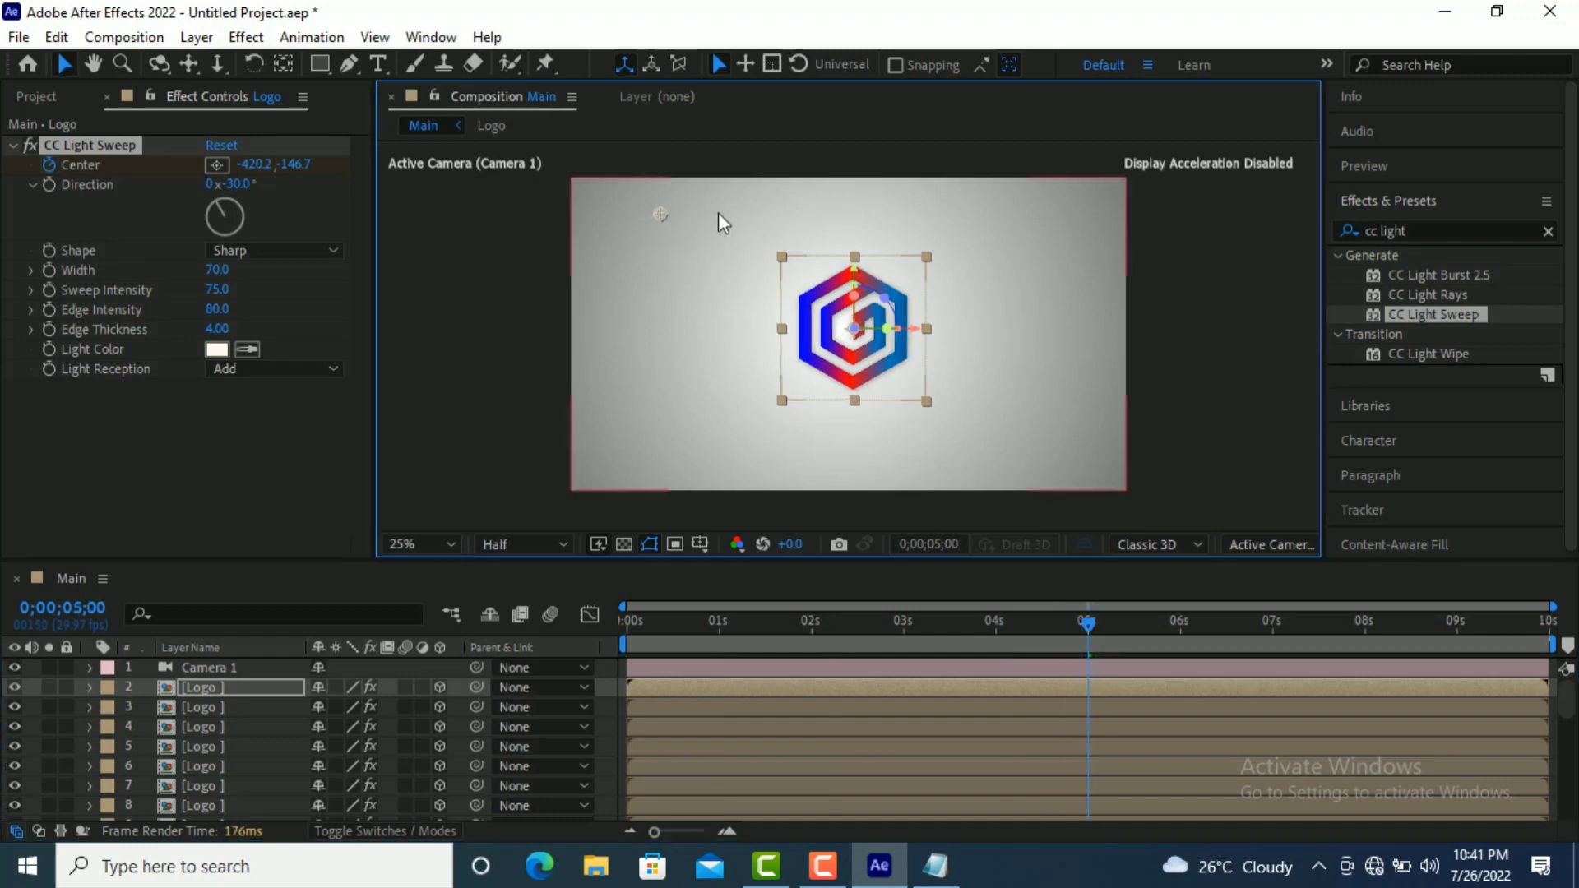
{"action": "left_click_drag", "start_coordinate": [777, 211], "coordinate": [948, 204]}
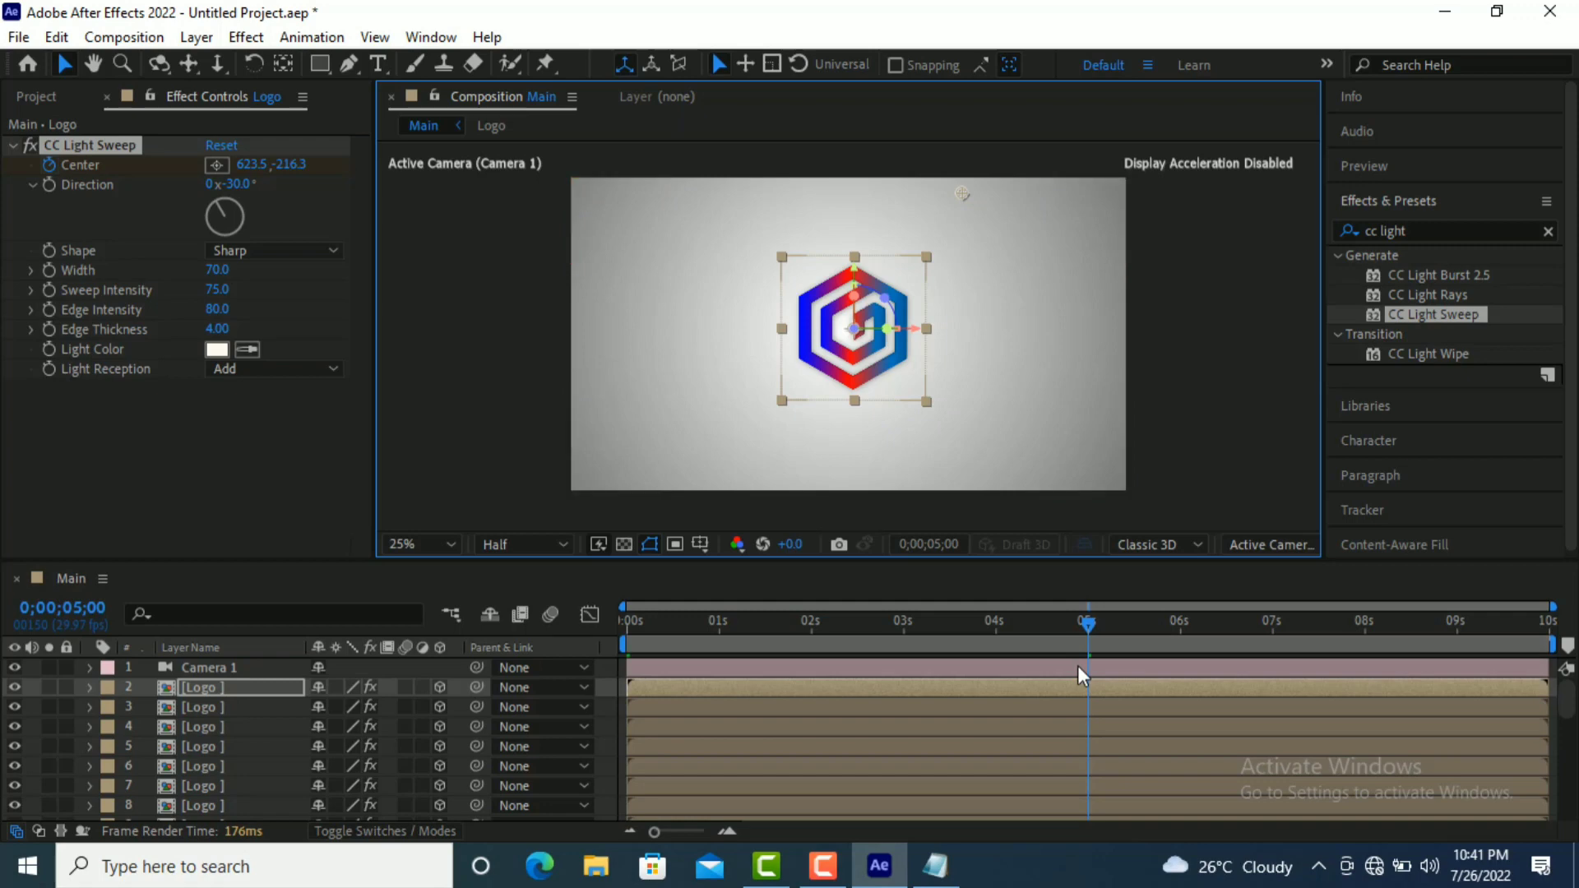
- Apply Easy Ease to both keyframes of the light sweep's Center on the topmost Logo layer
{"action": "key", "text": "u"}
{"action": "left_click_drag", "start_coordinate": [1120, 712], "coordinate": [626, 728]}
{"action": "right_click", "coordinate": [630, 727]}
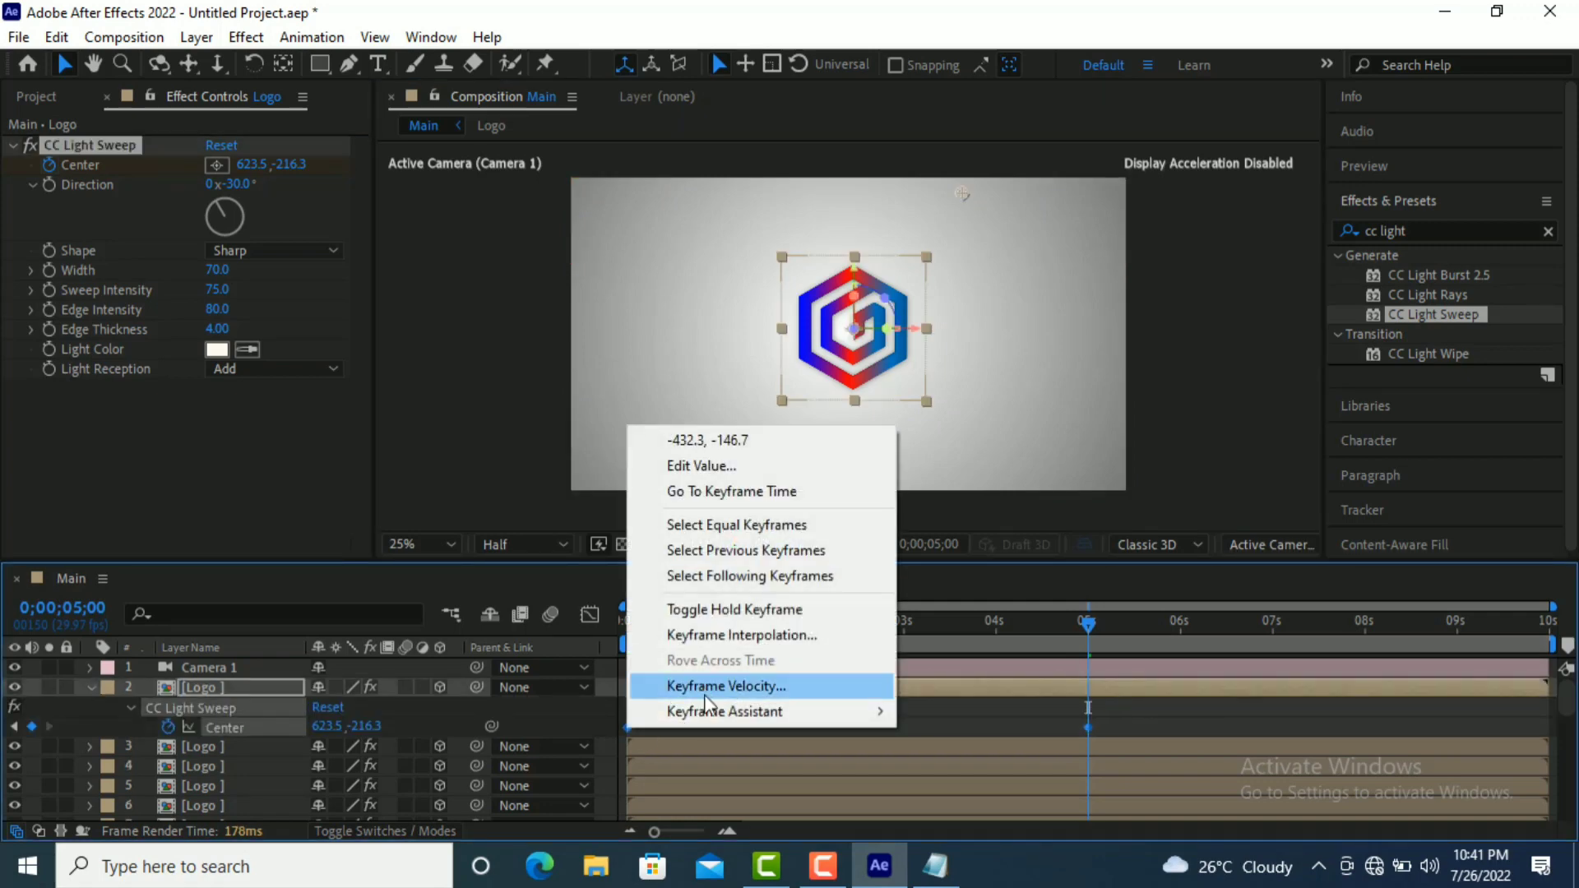
{"action": "mouse_move", "coordinate": [705, 712]}
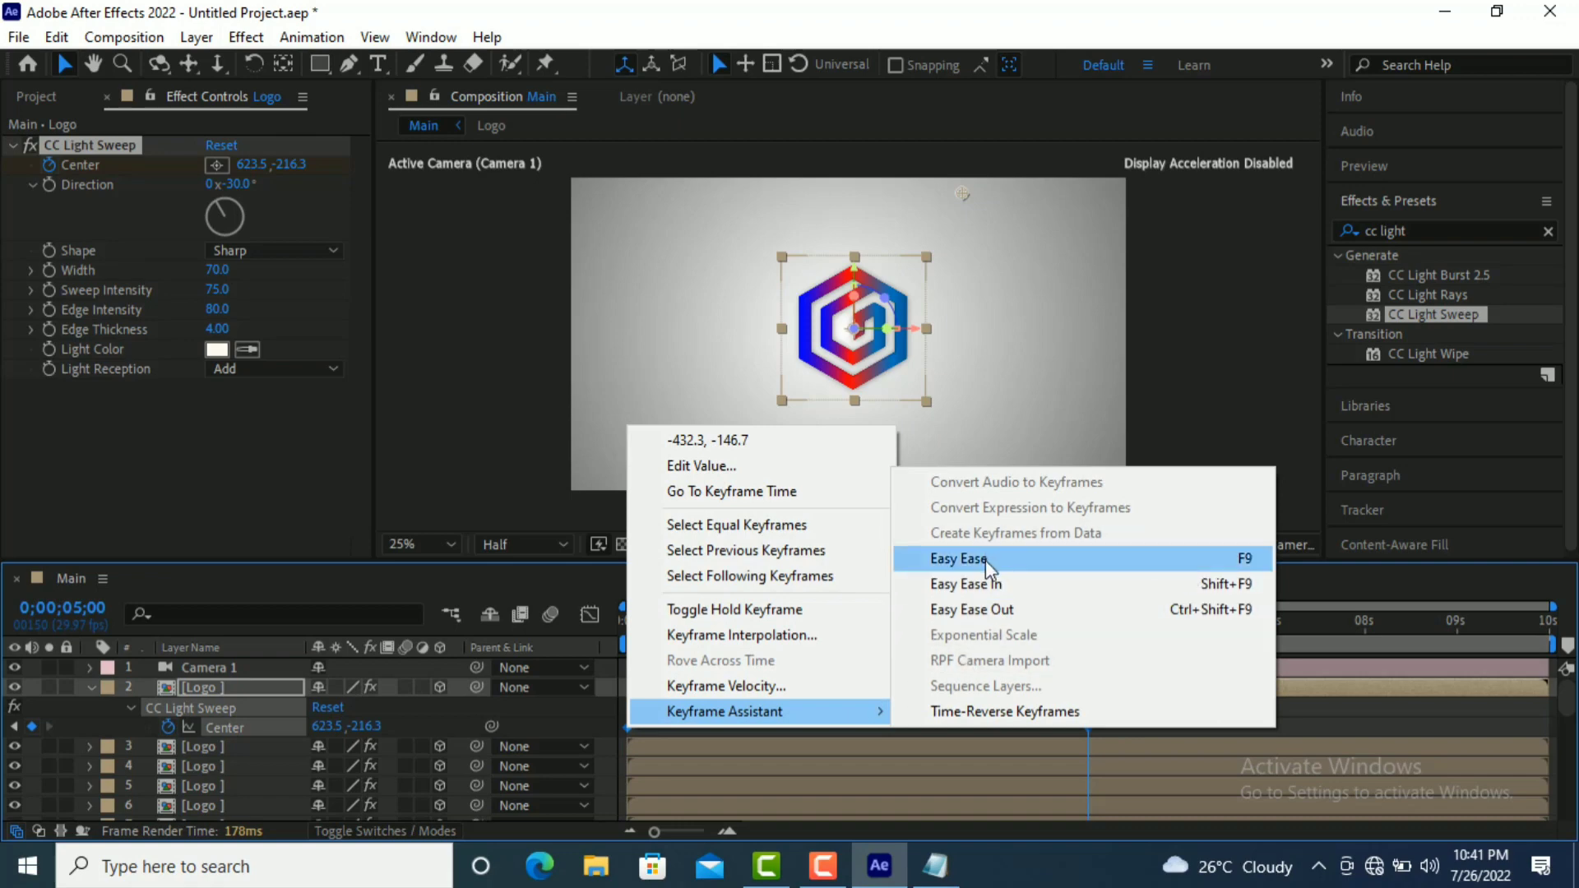
{"action": "left_click", "coordinate": [985, 559]}
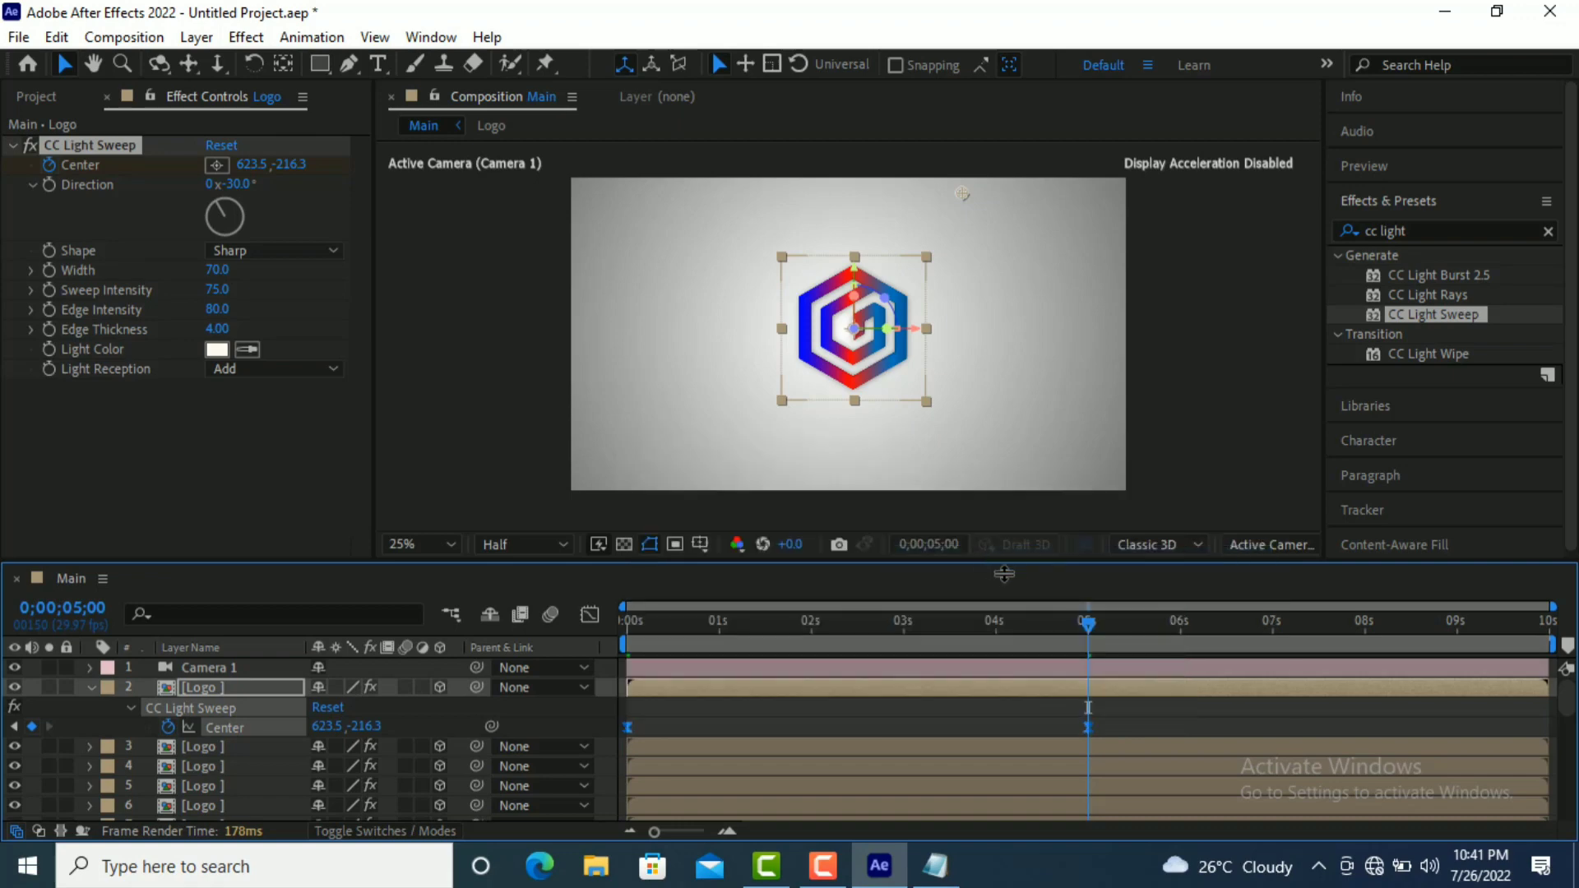
- Reshape the easing curve of the light sweep's Center animation in the Graph Editor, then return to the layer view and deselect
{"action": "left_click", "coordinate": [593, 613]}
{"action": "left_click_drag", "start_coordinate": [1136, 763], "coordinate": [961, 774]}
{"action": "left_click", "coordinate": [589, 615]}
{"action": "left_click", "coordinate": [1112, 696]}
- Play the animation from the start to check the light sweep, then scrub to 0;00;01;26 with the sweep crossing the logo
{"action": "key", "text": "Home"}
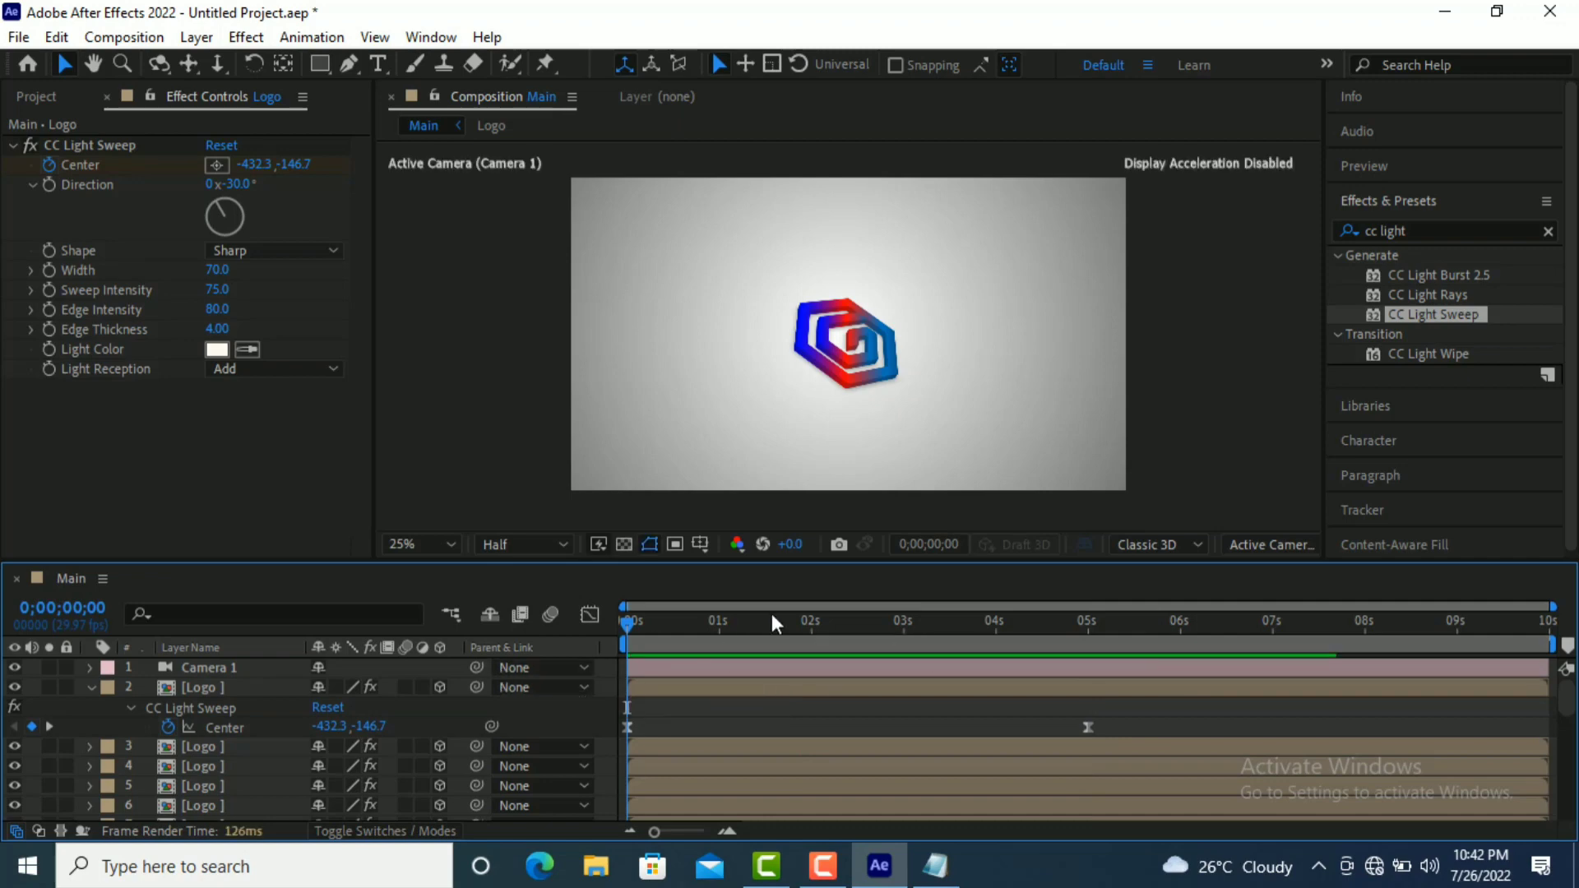
{"action": "key", "text": "space"}
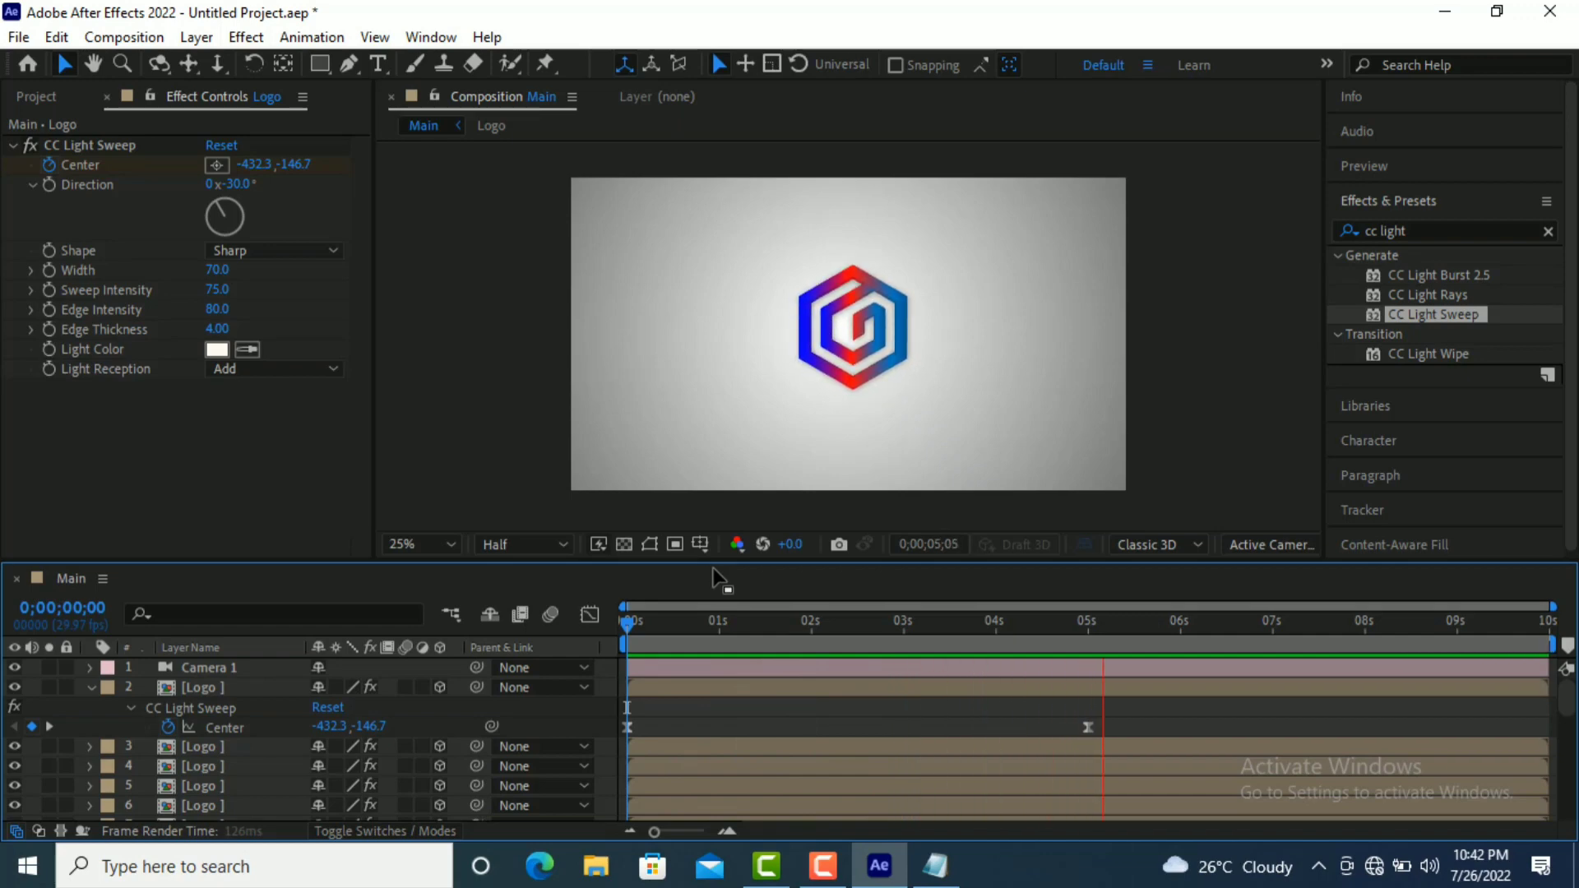
{"action": "left_click", "coordinate": [1124, 623]}
{"action": "left_click_drag", "start_coordinate": [1128, 622], "coordinate": [799, 632]}
- Set the composition preview to Full resolution and magnify it to 100% to inspect the logo's depth and light sweep
{"action": "left_click", "coordinate": [505, 539]}
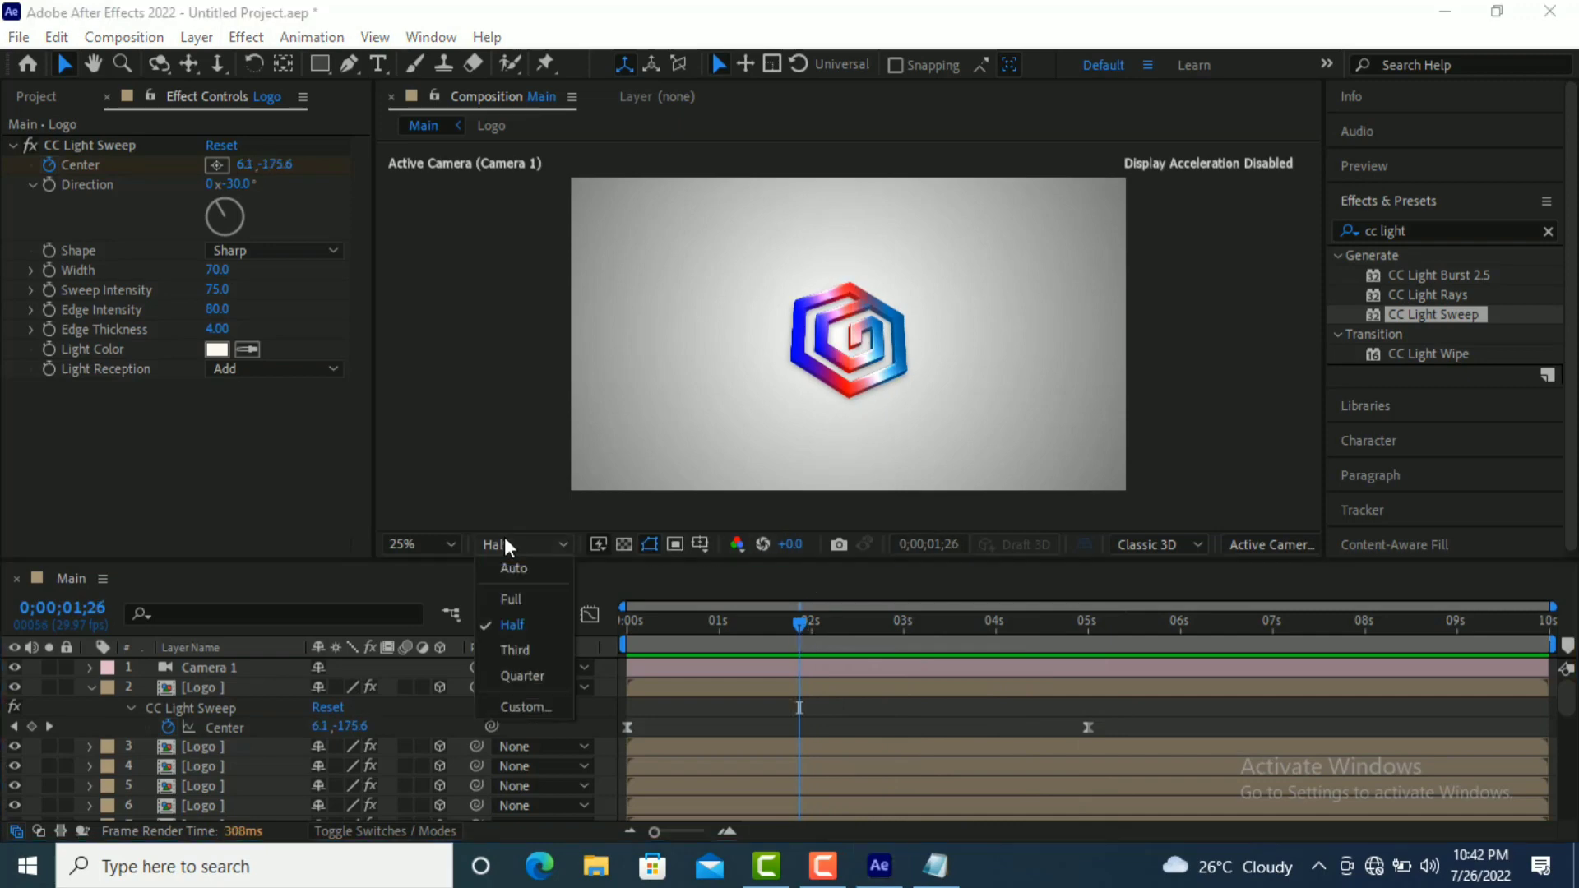
{"action": "left_click", "coordinate": [505, 594]}
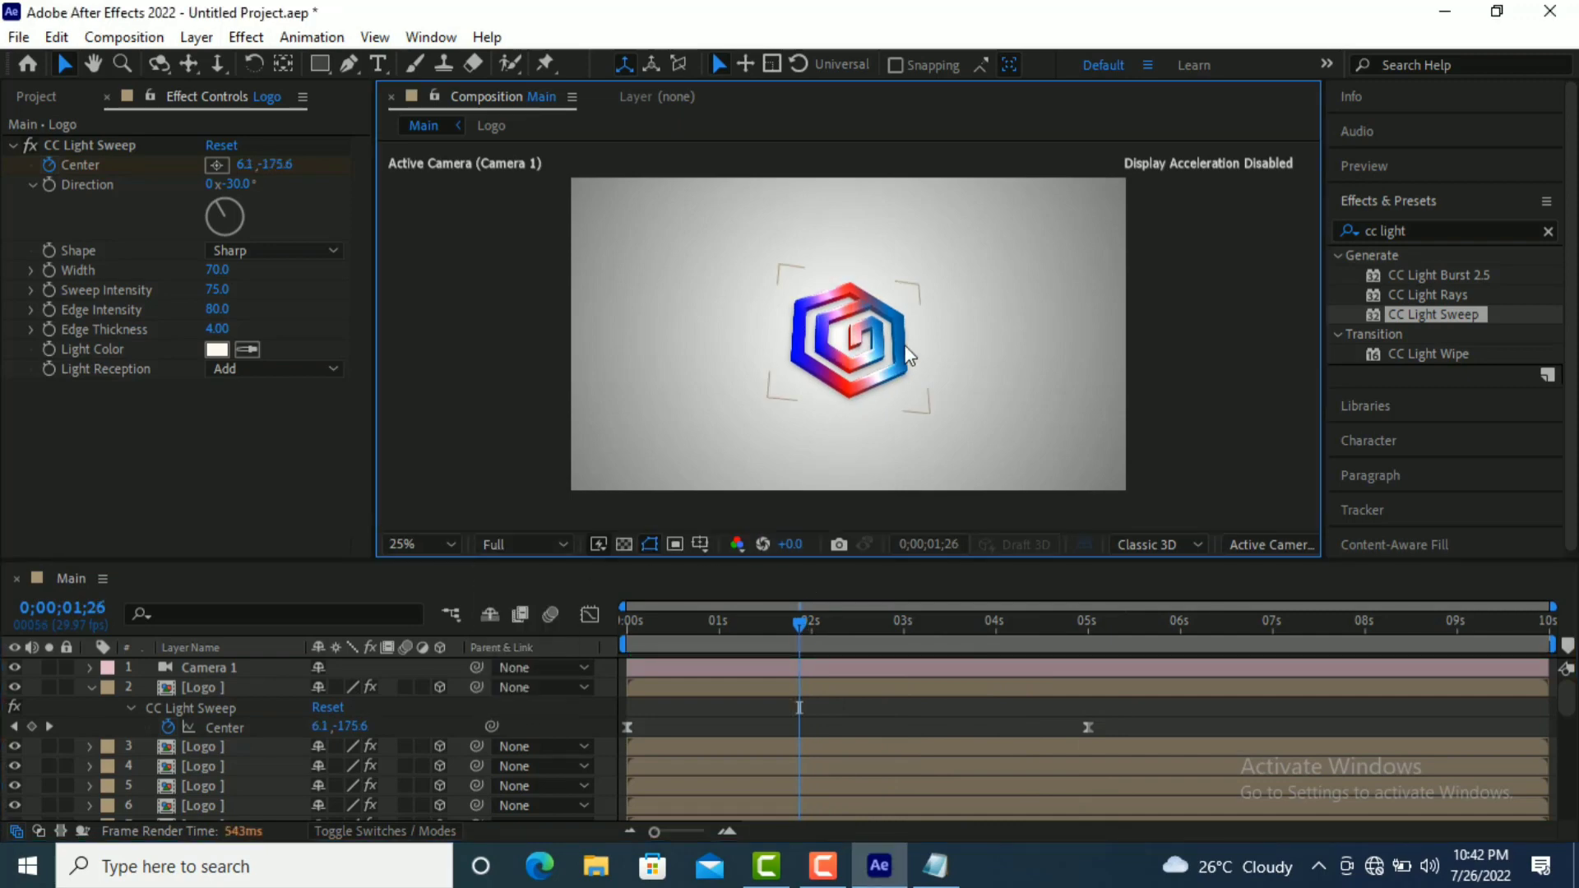
{"action": "key", "text": "period"}
{"action": "key", "text": "period"}
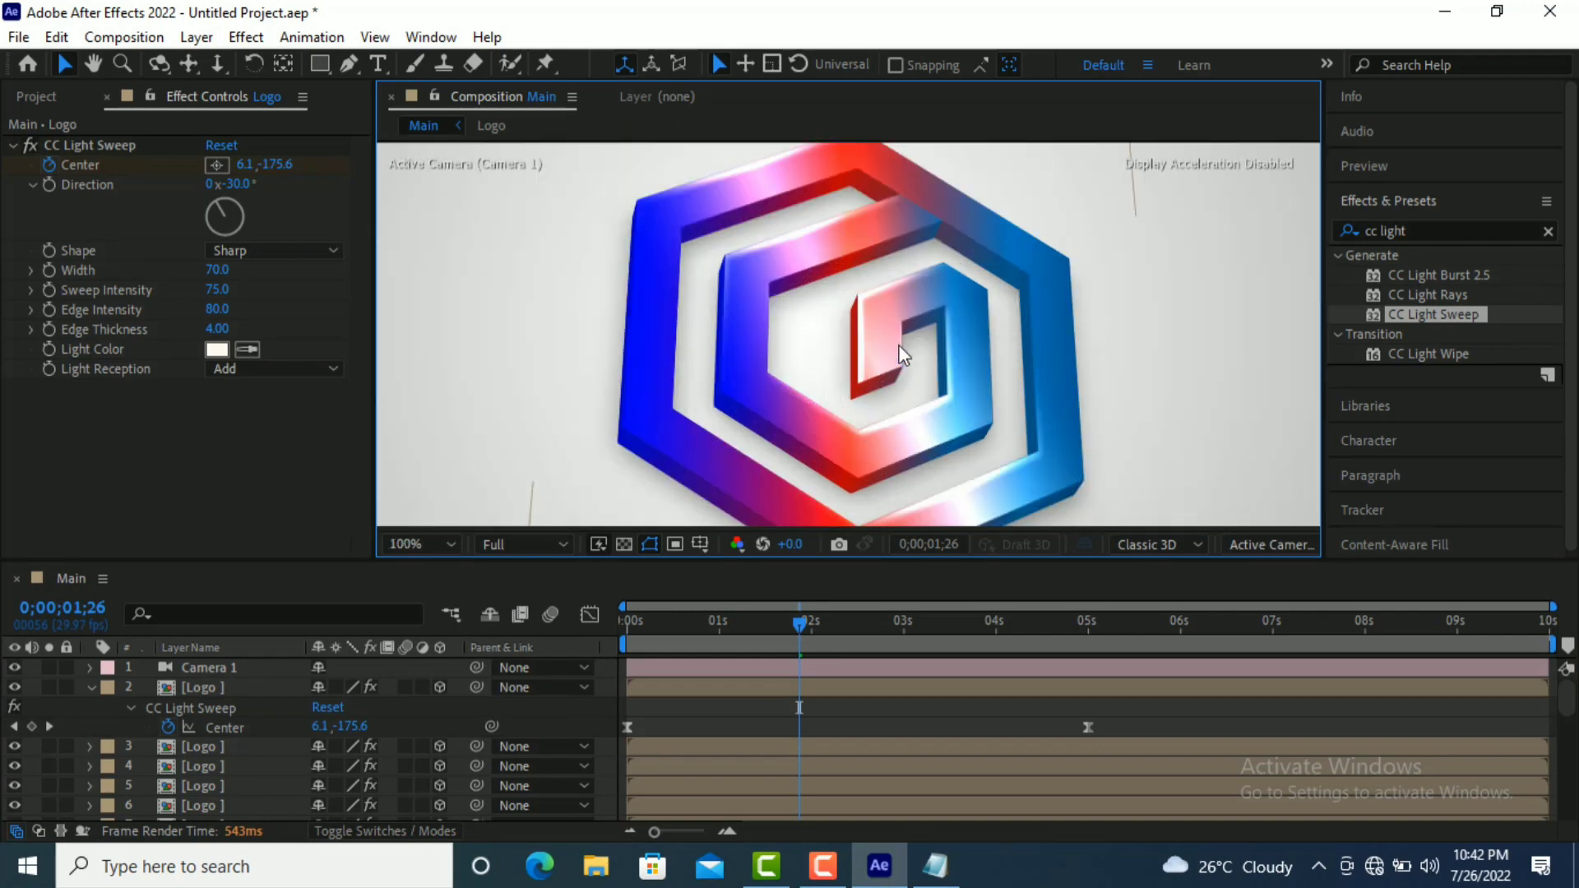